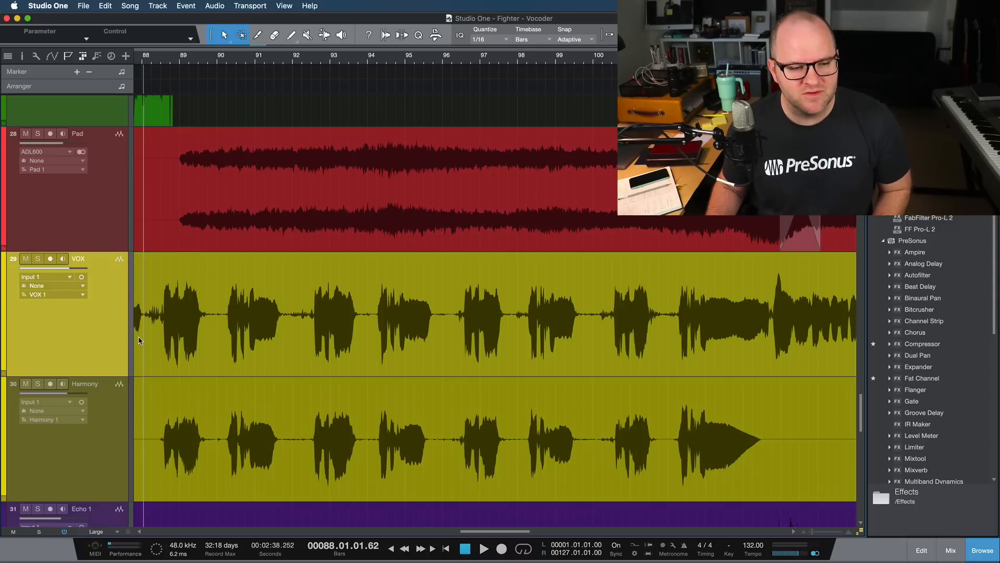
- Play the song from bar 88 to hear the vocal section, and stop after about five bars
key(space)
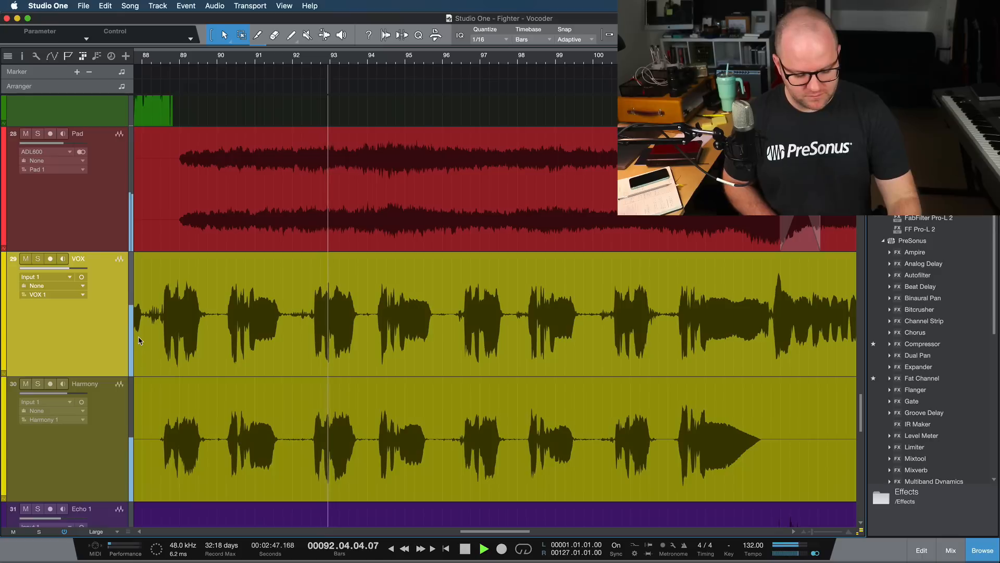
key(space)
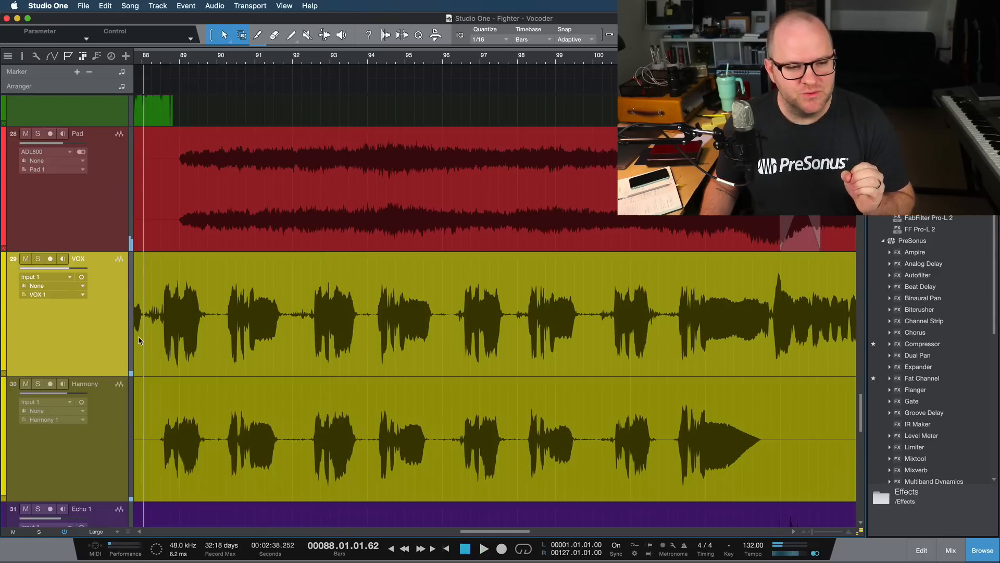
- Duplicate the VOX track and copy its vocal passage from bar 88 to the end of bar 104 onto the new track
key(super+d)
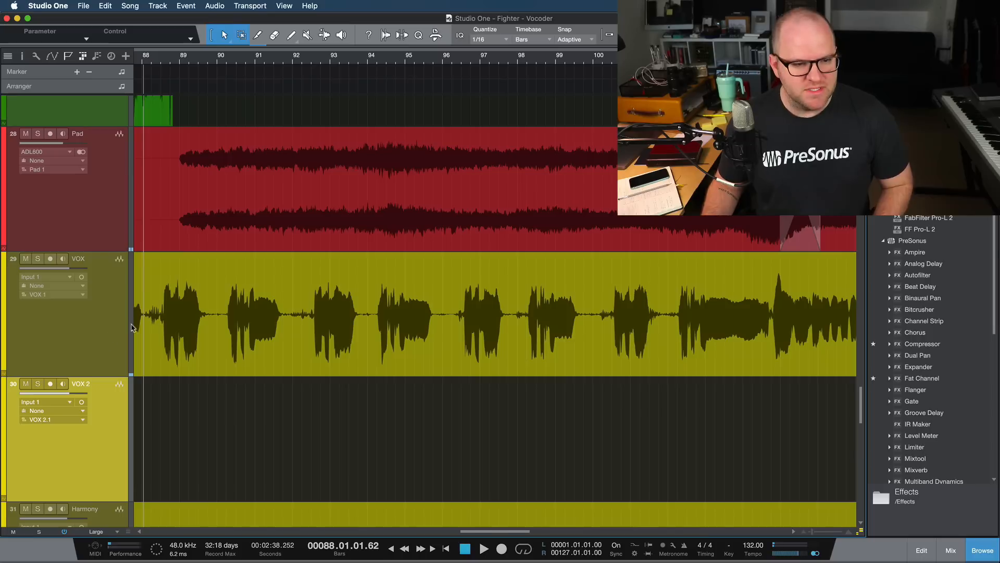
drag(145, 307, 772, 333)
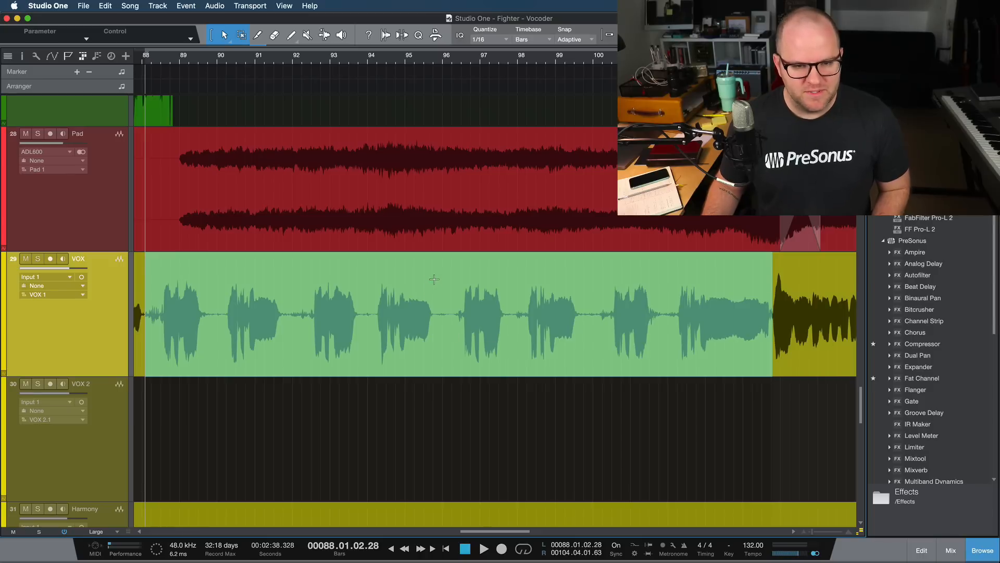
drag(435, 280, 435, 412)
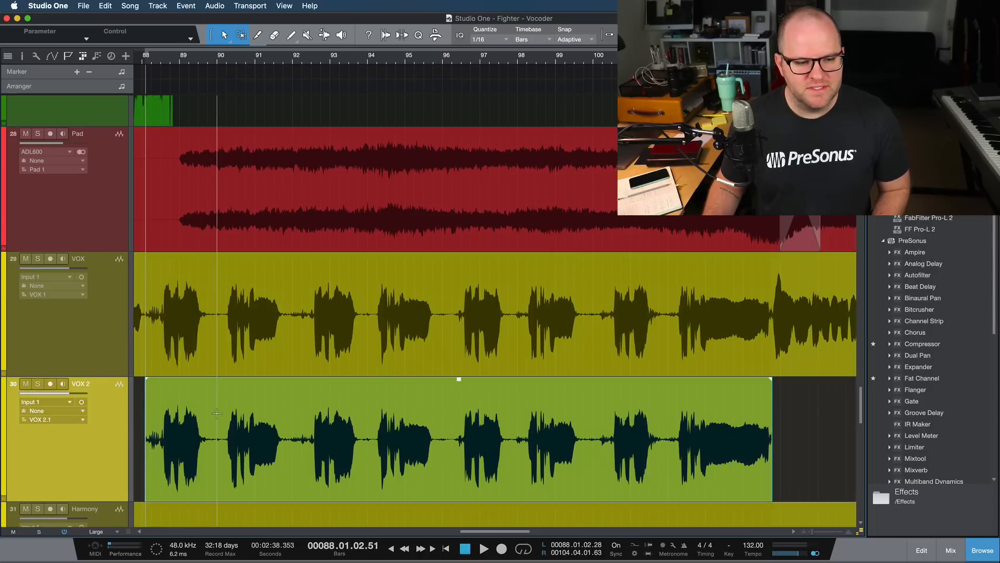
- Rename the duplicated vocal track VOCODER 1
scroll(208, 318, down, 3)
scroll(211, 314, down, 10)
scroll(213, 311, up, 2)
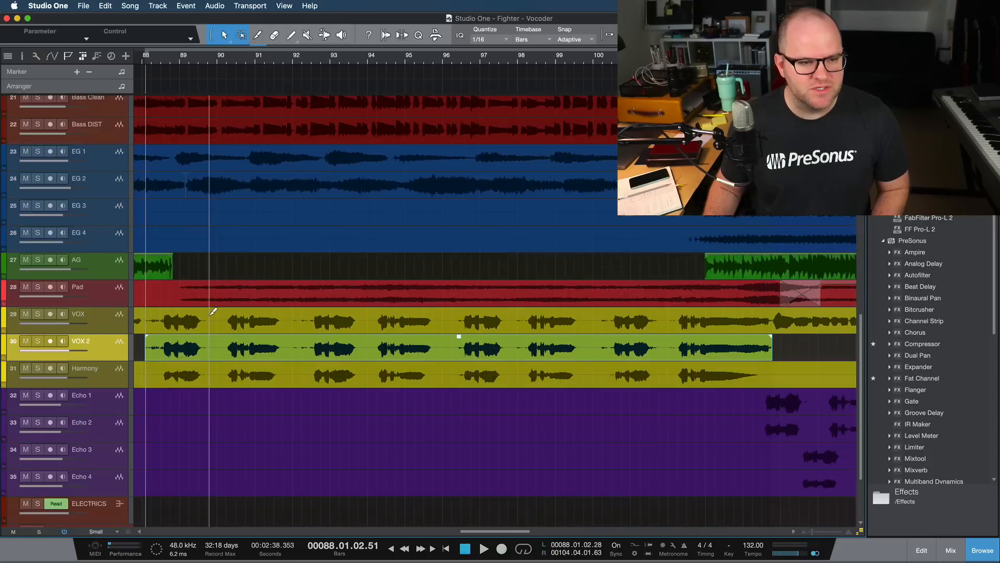
double_click(85, 346)
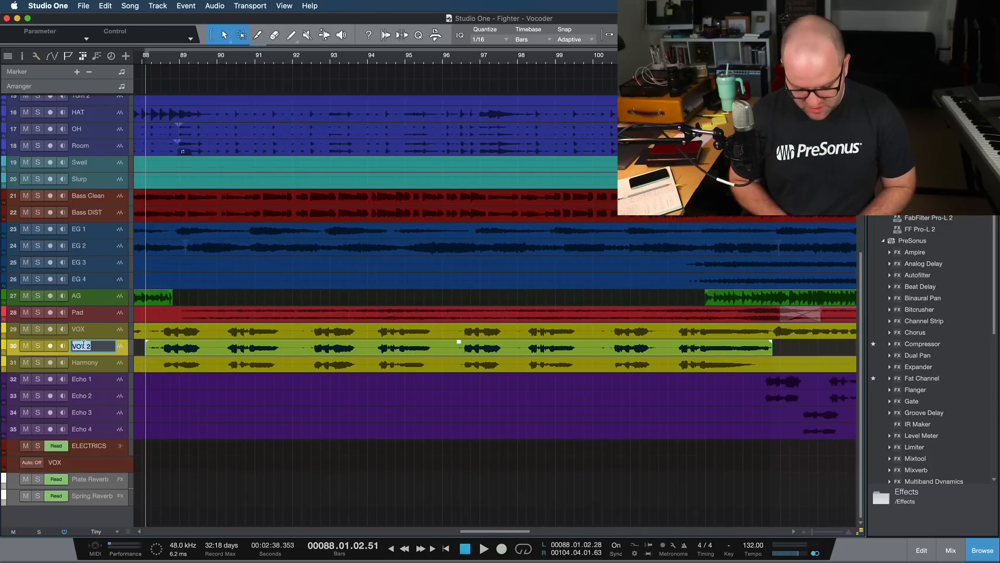
text(VOCODER 1)
key(Return)
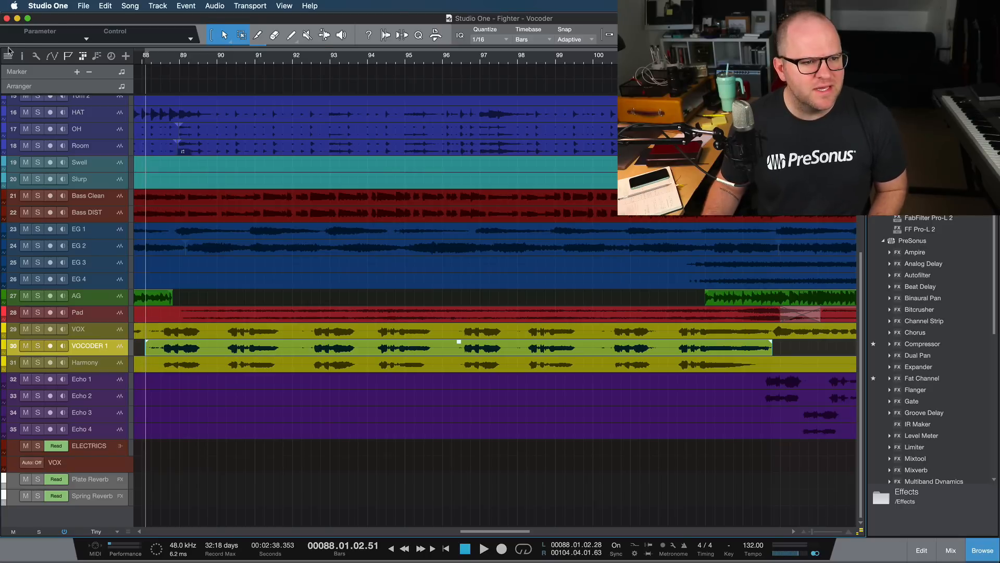
- Hide every track in the arrangement except VOX and VOCODER 1, and enlarge the two remaining tracks
click(8, 53)
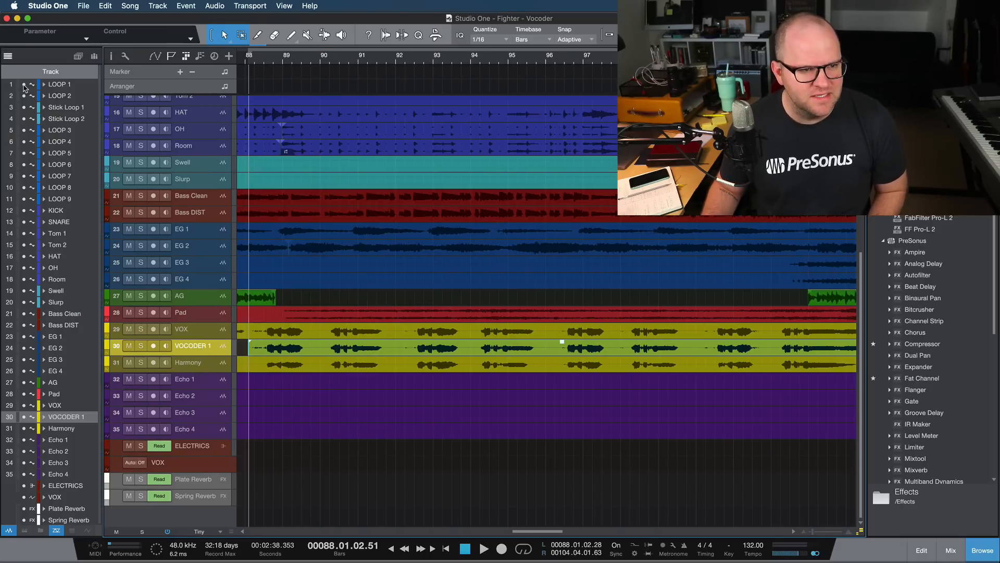
drag(23, 85, 23, 520)
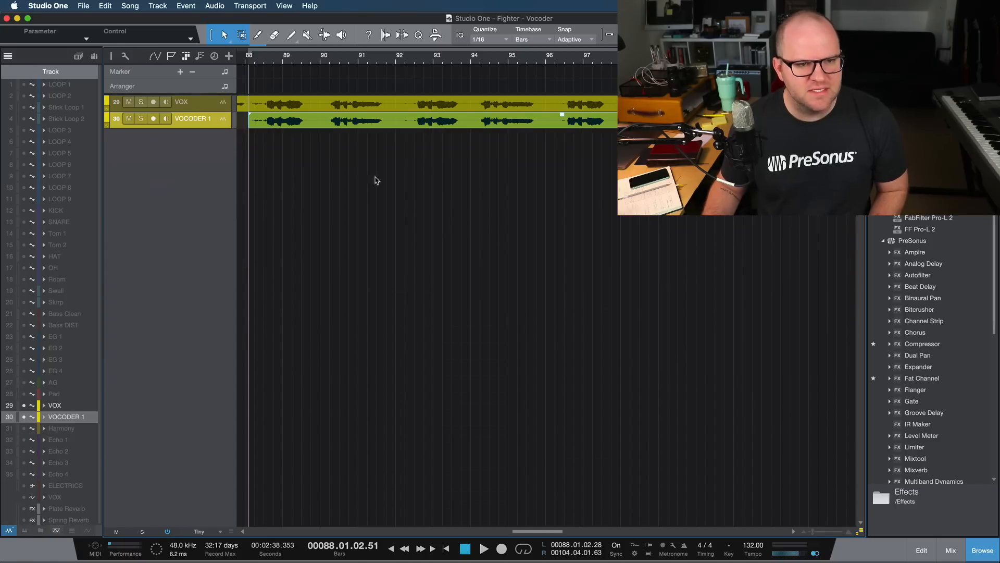
scroll(367, 178, up, 5)
scroll(367, 179, down, 1)
- Change the VOCODER 1 track's color to magenta to distinguish it from the yellow VOX track
click(213, 124)
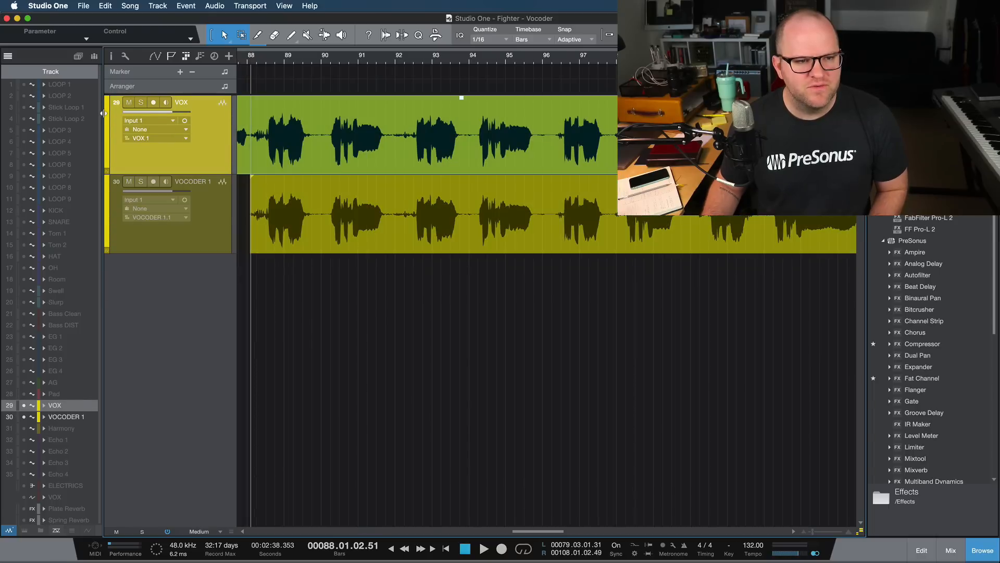
click(106, 186)
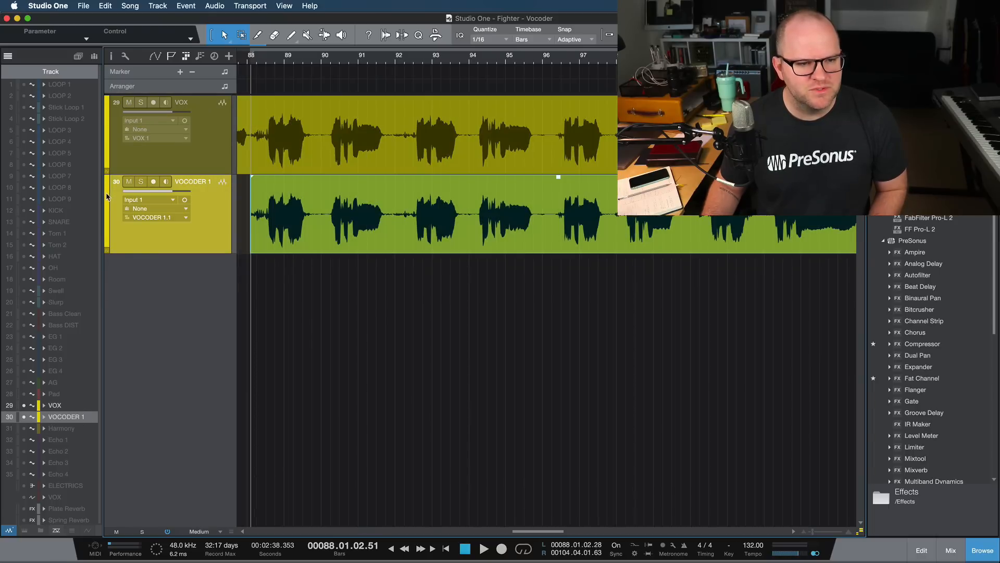
click(106, 196)
click(228, 216)
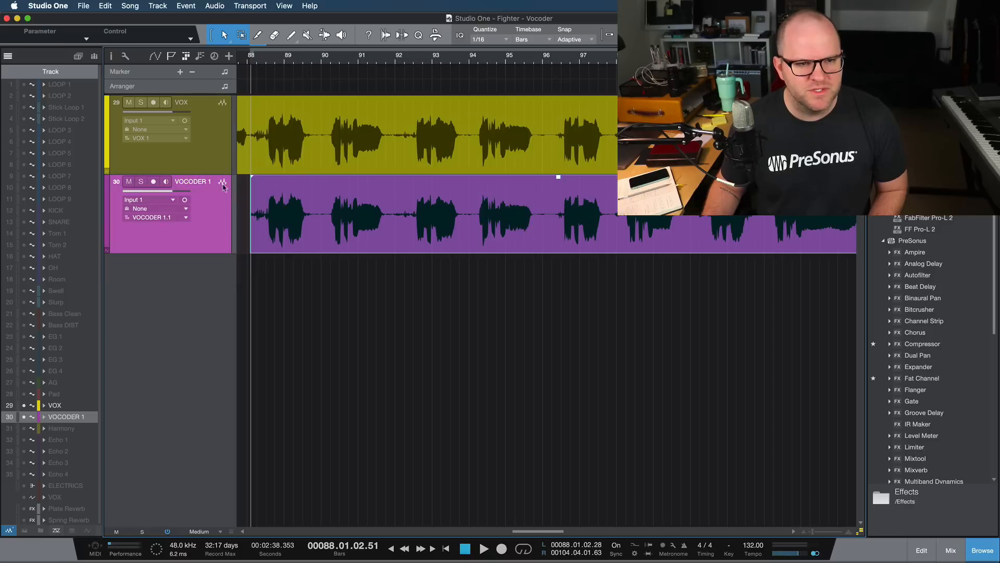
click(219, 172)
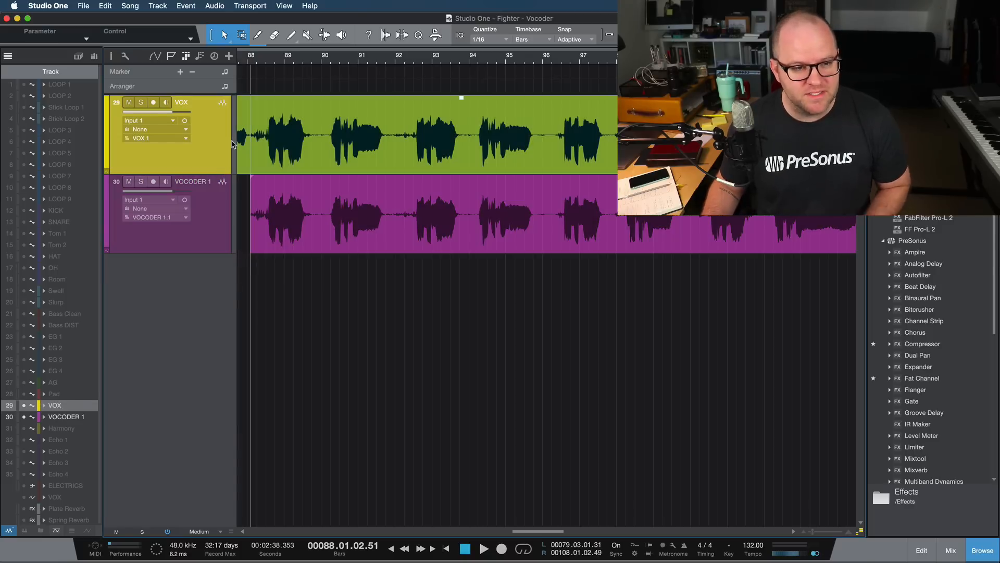
click(225, 207)
scroll(322, 222, down, 5)
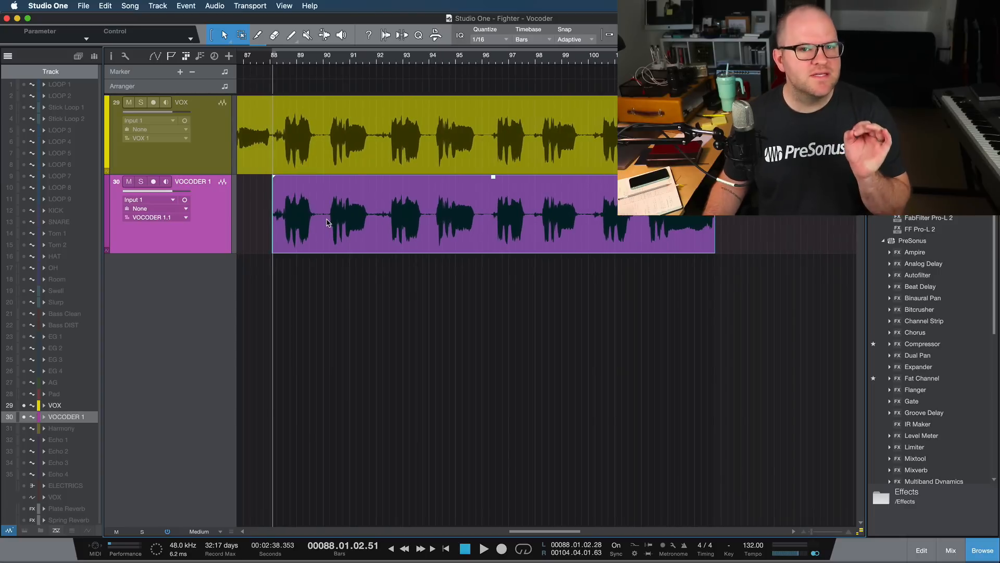
- Open the VOCODER 1 event in the audio editor, hide the track list, and fit the whole event in the editor
double_click(363, 226)
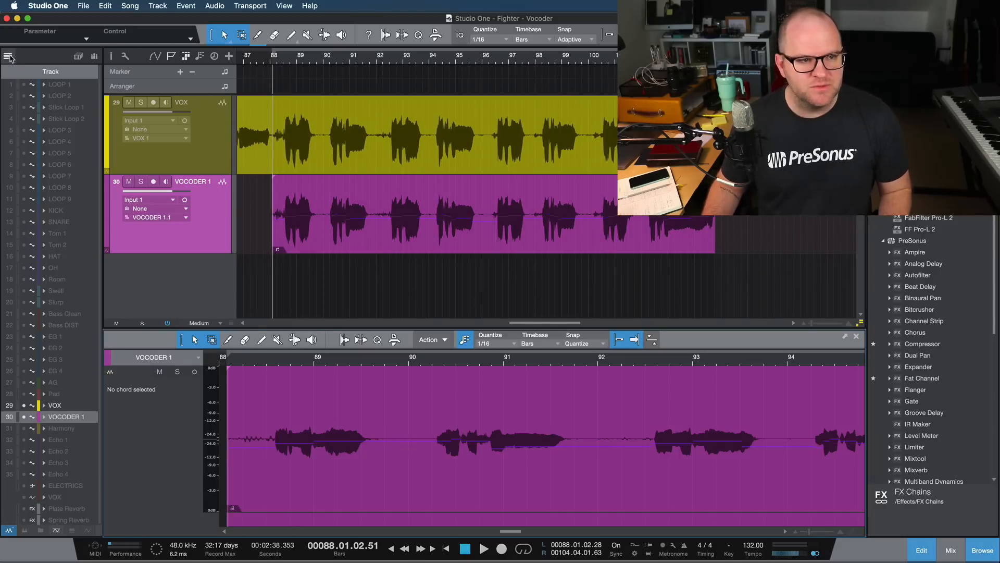
click(8, 55)
double_click(224, 482)
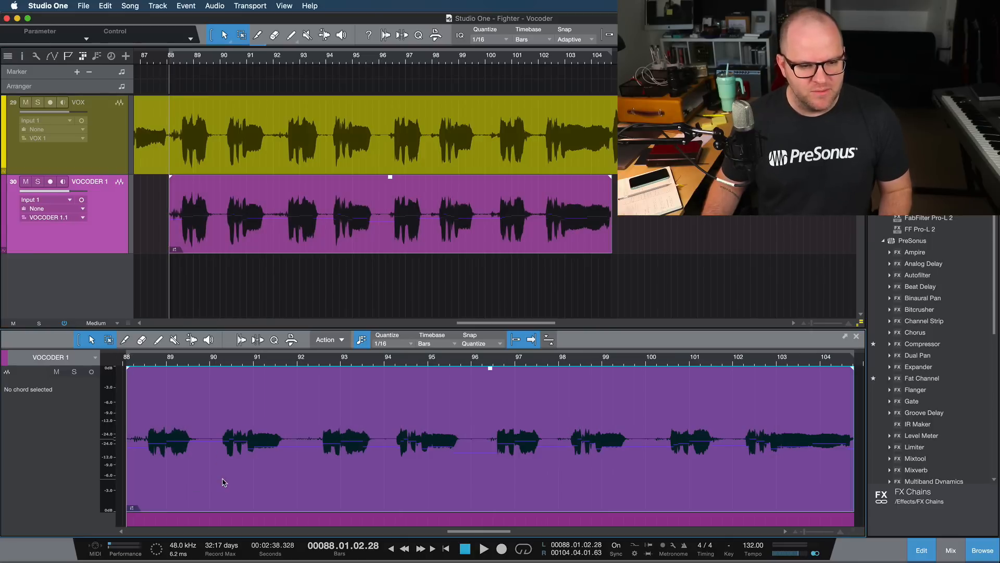
- Try editing the VOCODER 1 event with Melodyne, dismissing its First Steps videos window and the stray browser window
key(super+m)
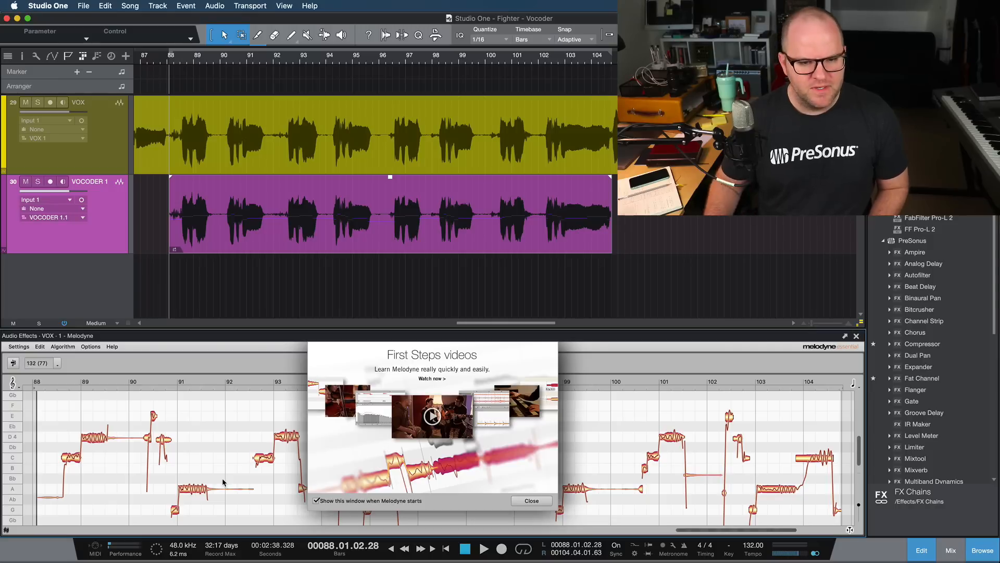
click(532, 501)
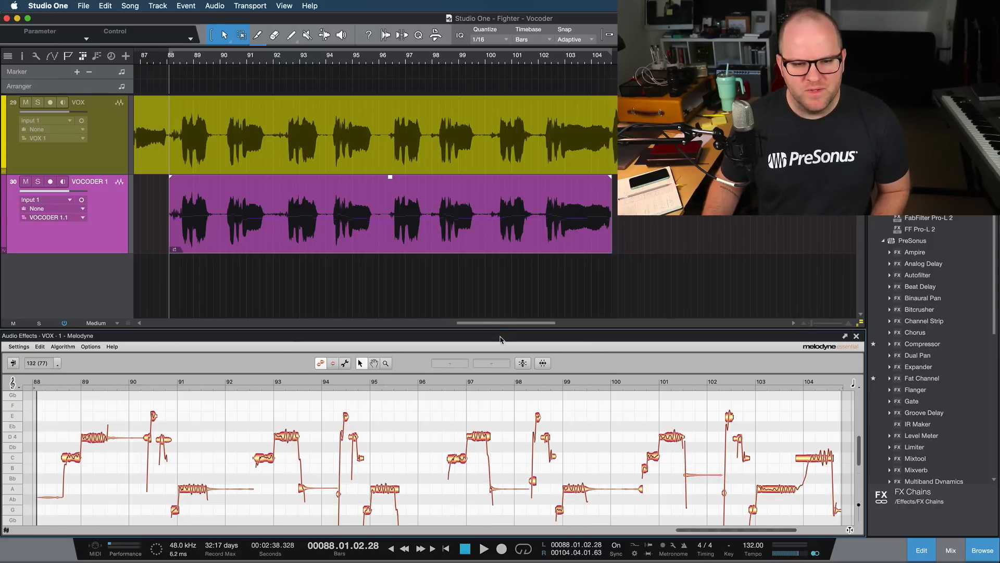
drag(505, 327, 505, 306)
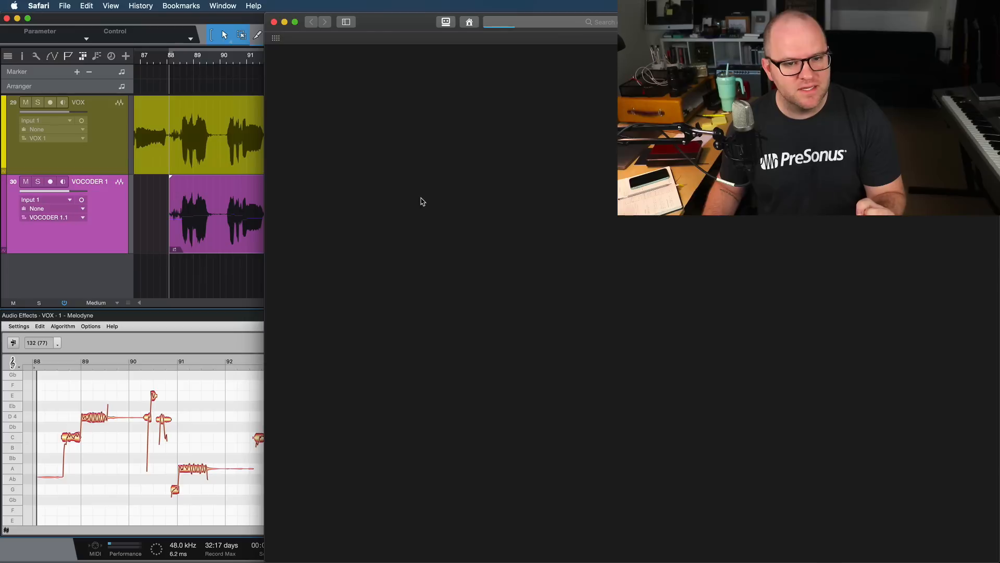
click(274, 22)
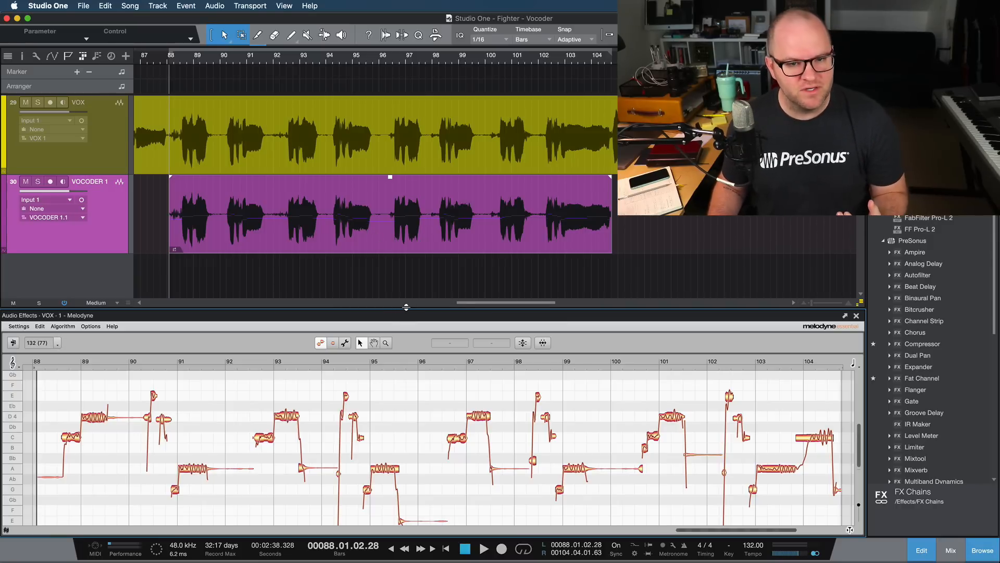
double_click(352, 248)
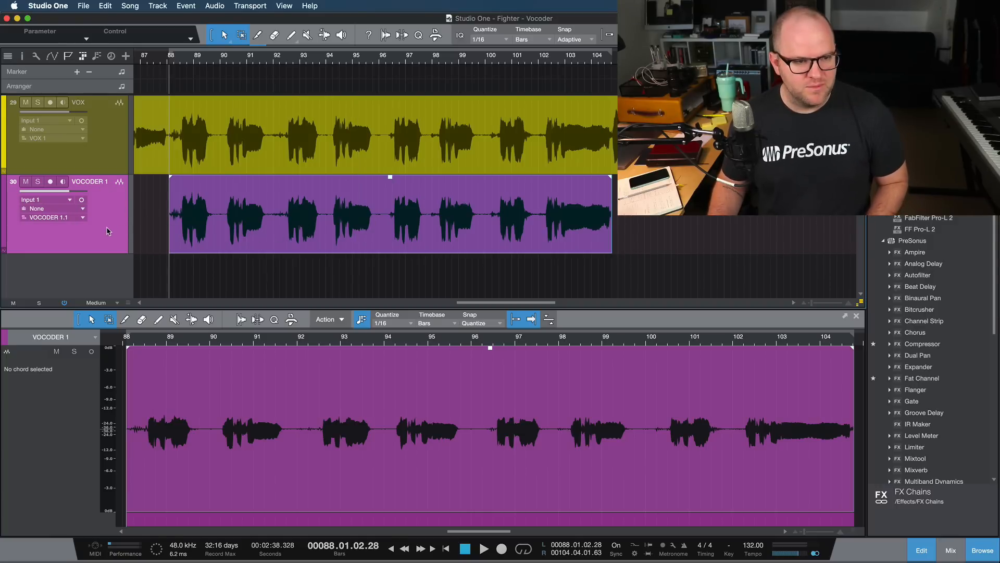
- Duplicate the VOCODER 1 track as VOCODER 2 and copy the vocal event onto it at the same position
key(super+d)
click(206, 207)
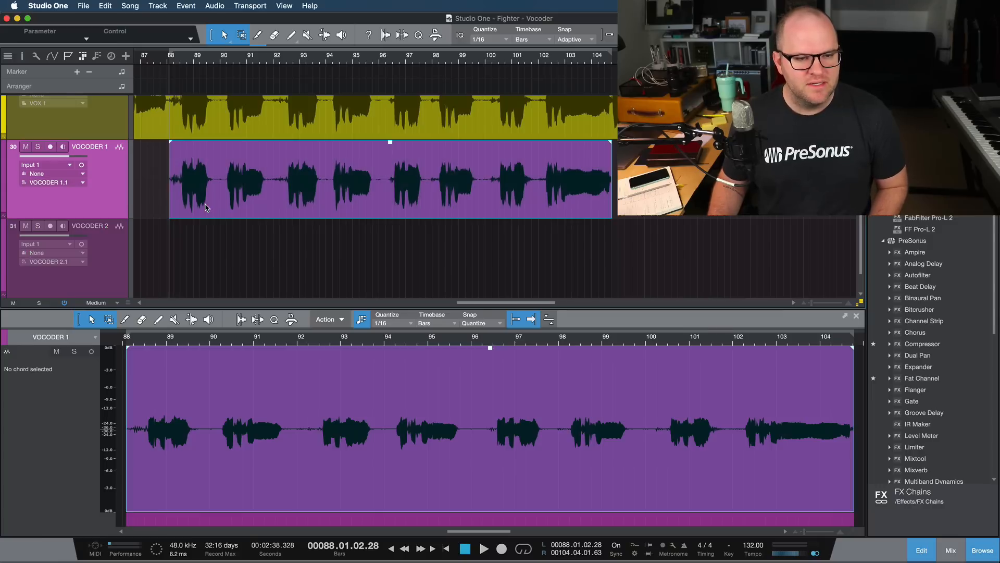
drag(228, 168, 237, 232)
click(260, 273)
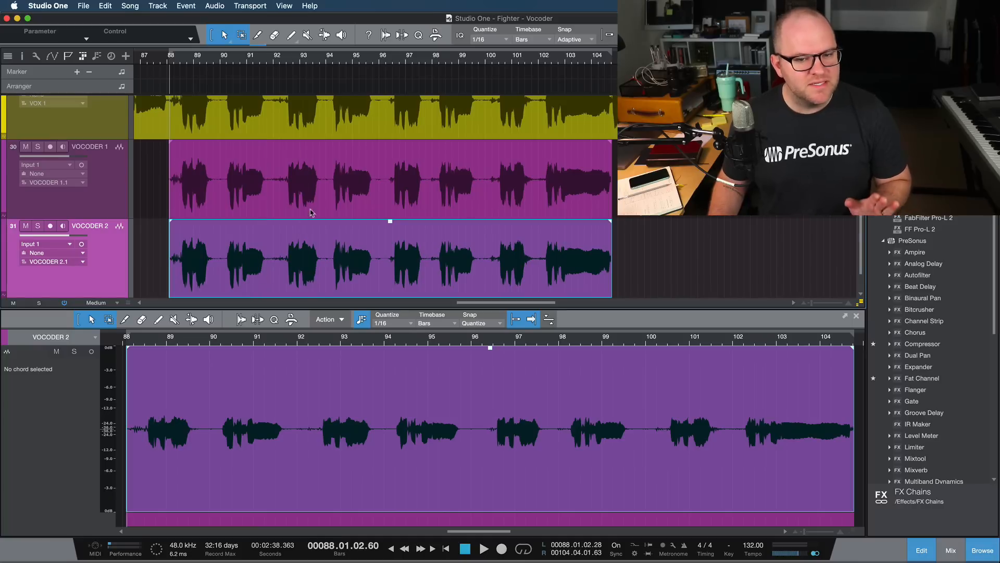
- Edit the VOCODER 1 event with Melodyne and enlarge the note editor to show more of the vocal's notes
click(314, 208)
click(313, 239)
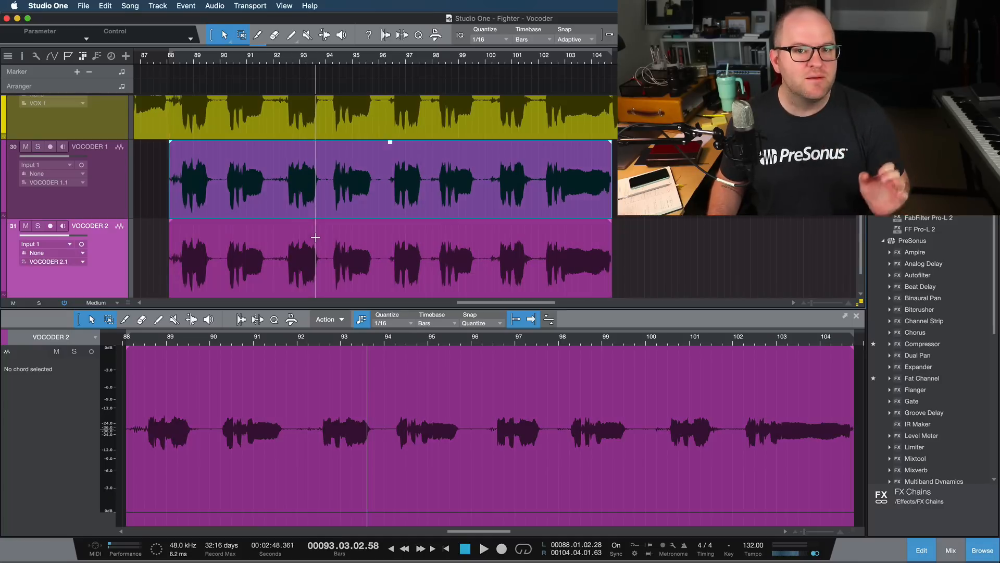
click(320, 193)
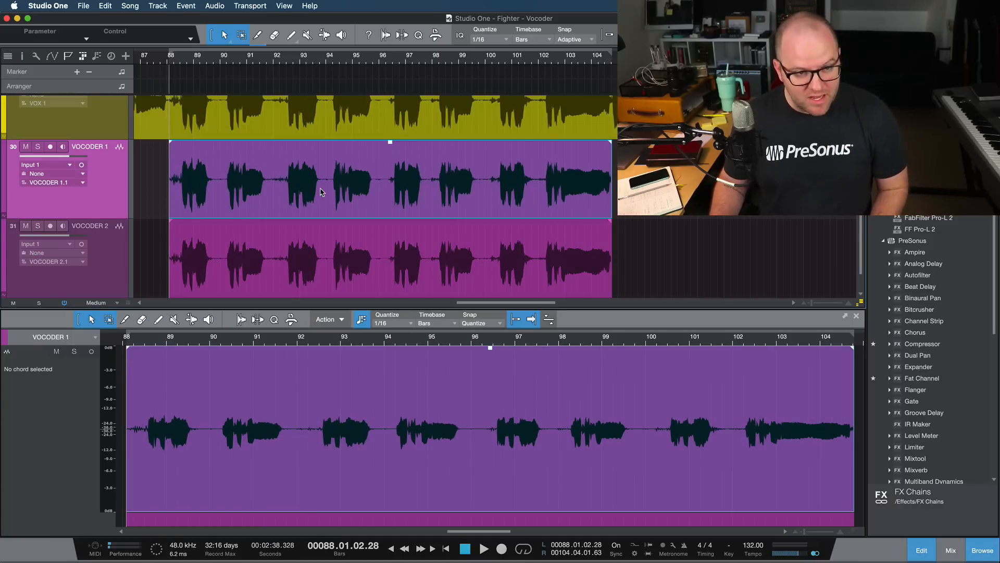
key(super+m)
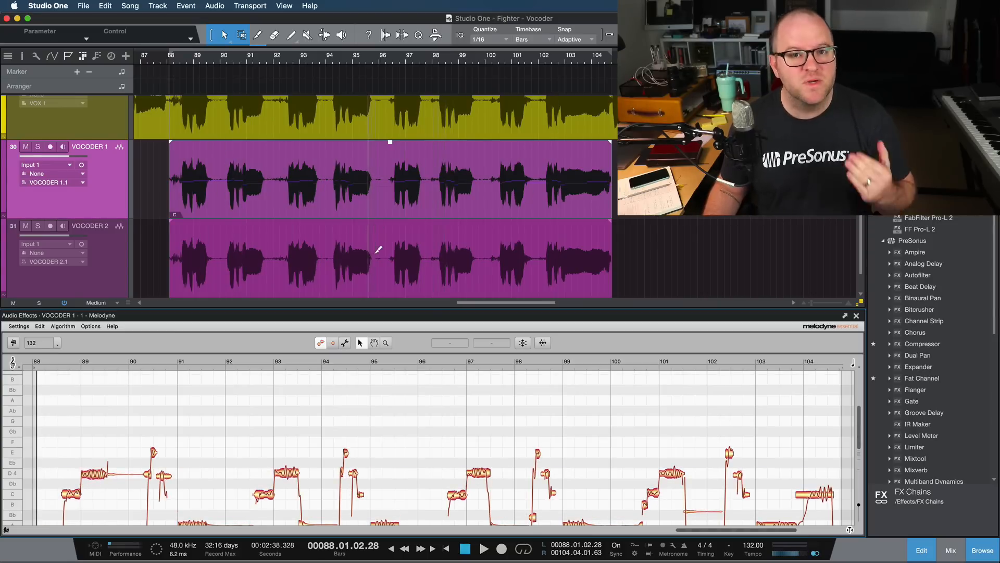
drag(432, 308, 443, 156)
scroll(332, 285, down, 1)
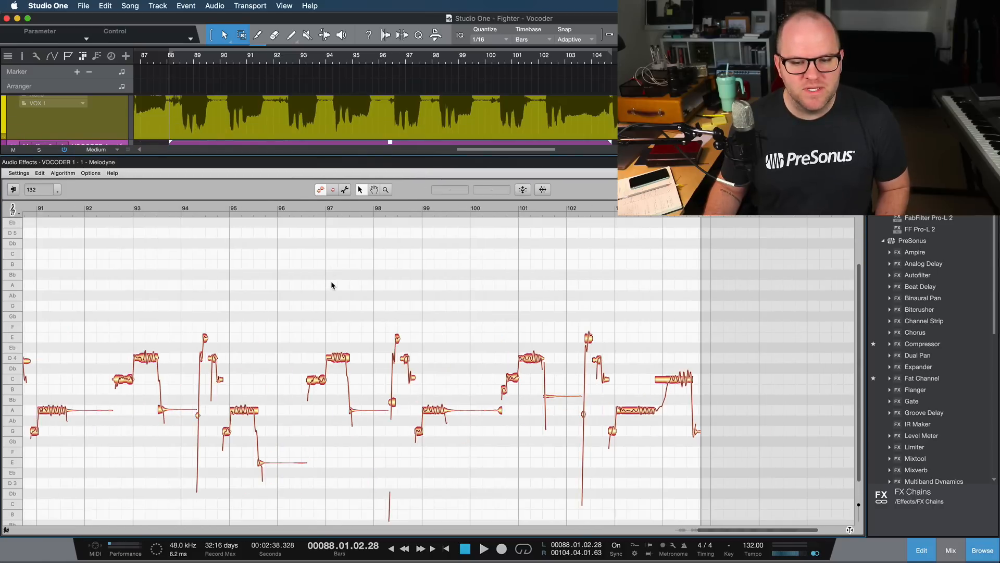
scroll(331, 285, left, 3)
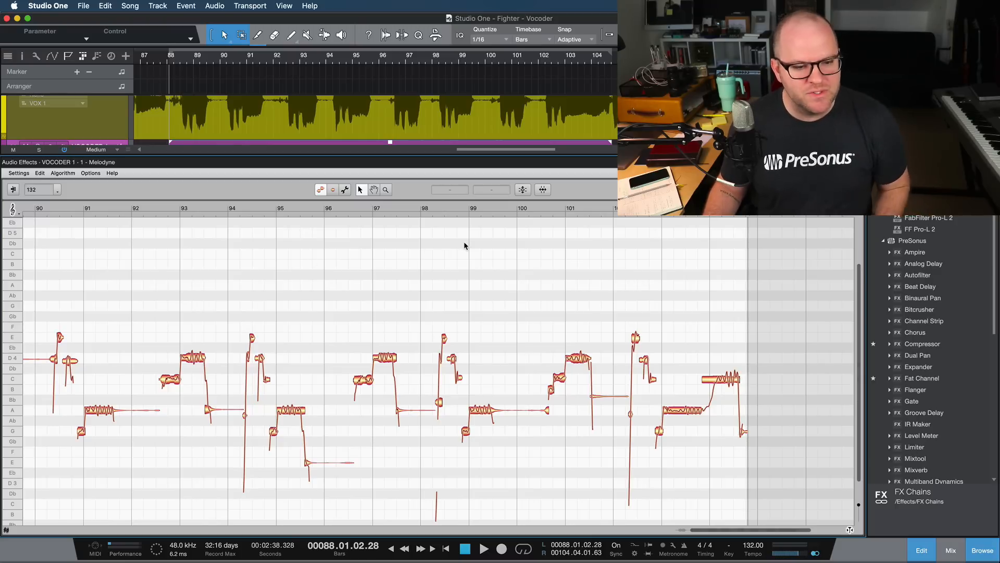
- Solo the VOCODER 1 channel in the mixing console, and return to the arrangement
key(F3)
key(F3)
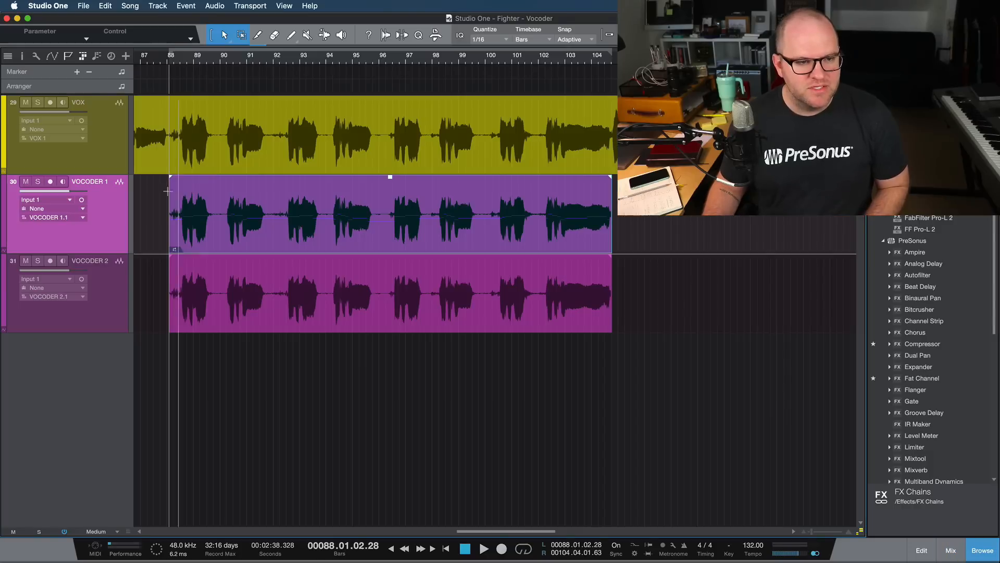
key(F3)
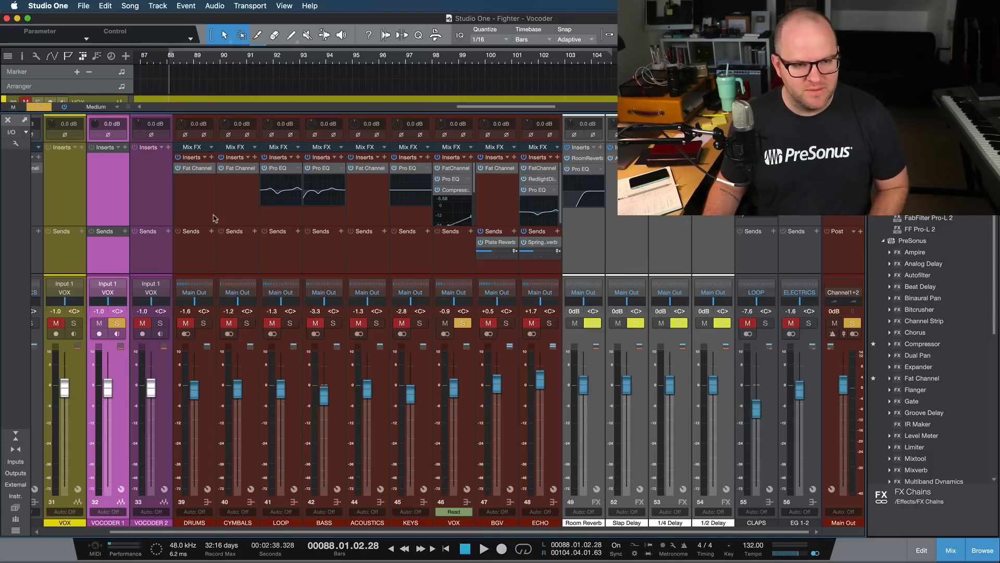
key(F3)
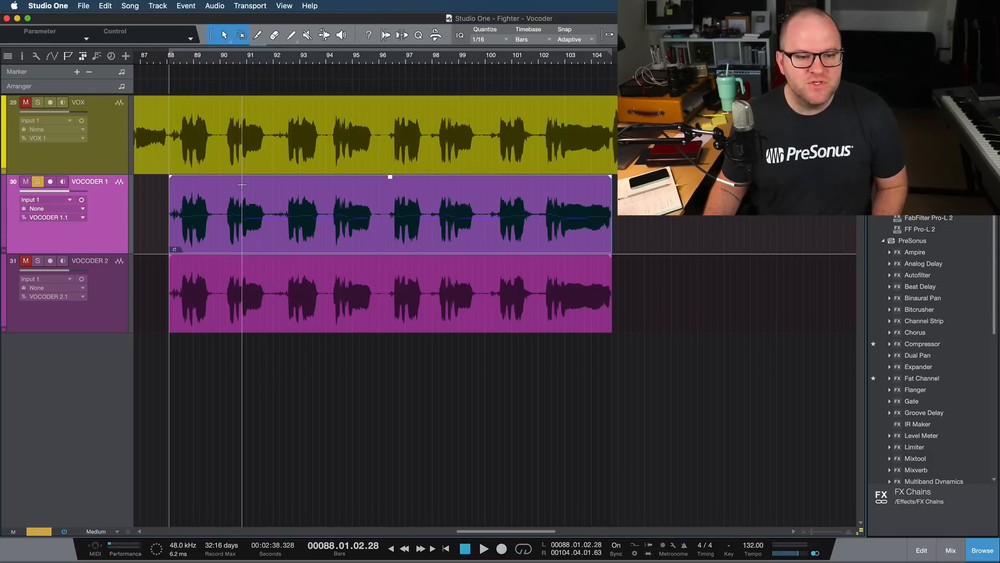
- Open the VOCODER 1 event in Melodyne and correct its notes with Pitch Center and Pitch Drift both at 100%
double_click(246, 228)
click(523, 190)
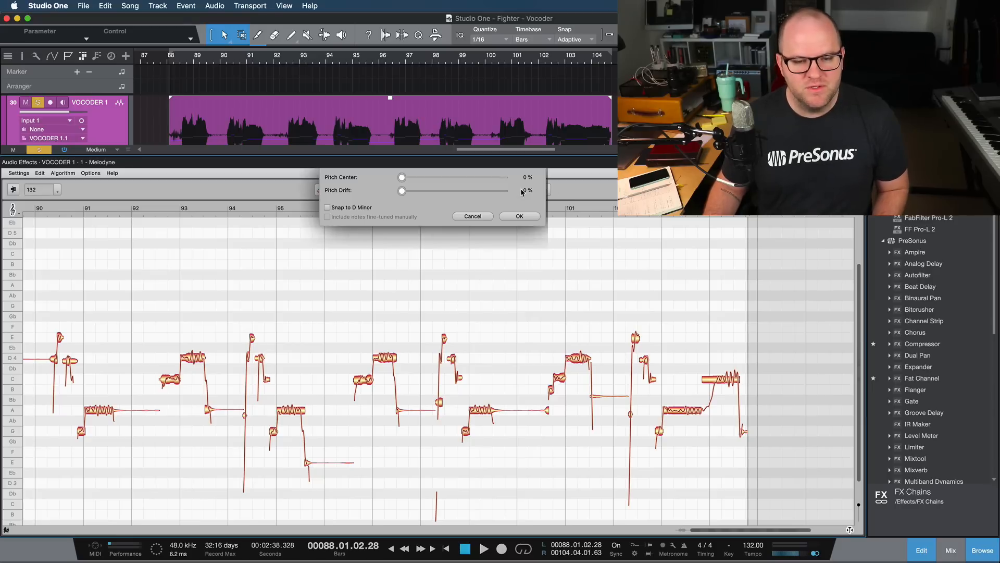
drag(405, 177, 564, 192)
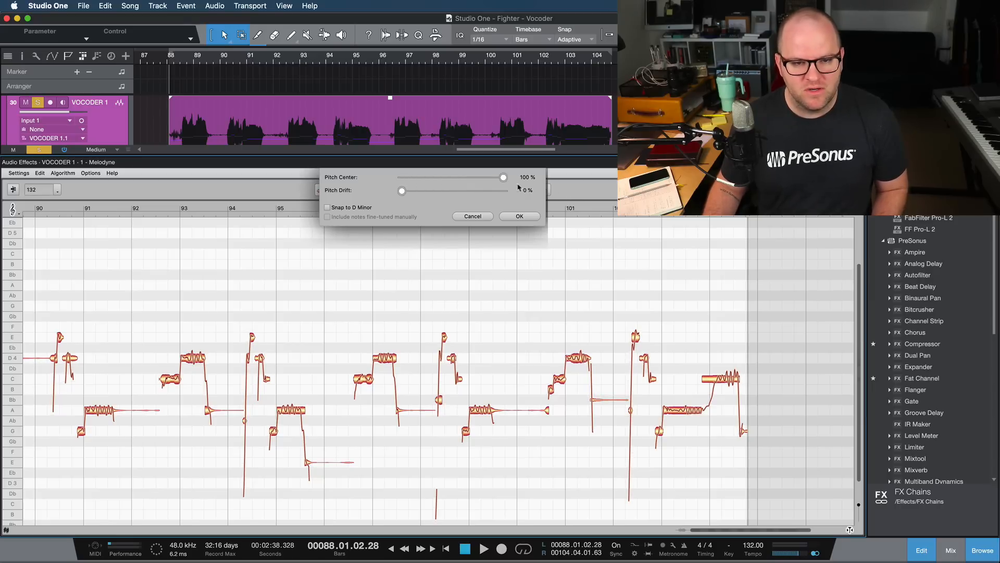
drag(401, 192, 595, 221)
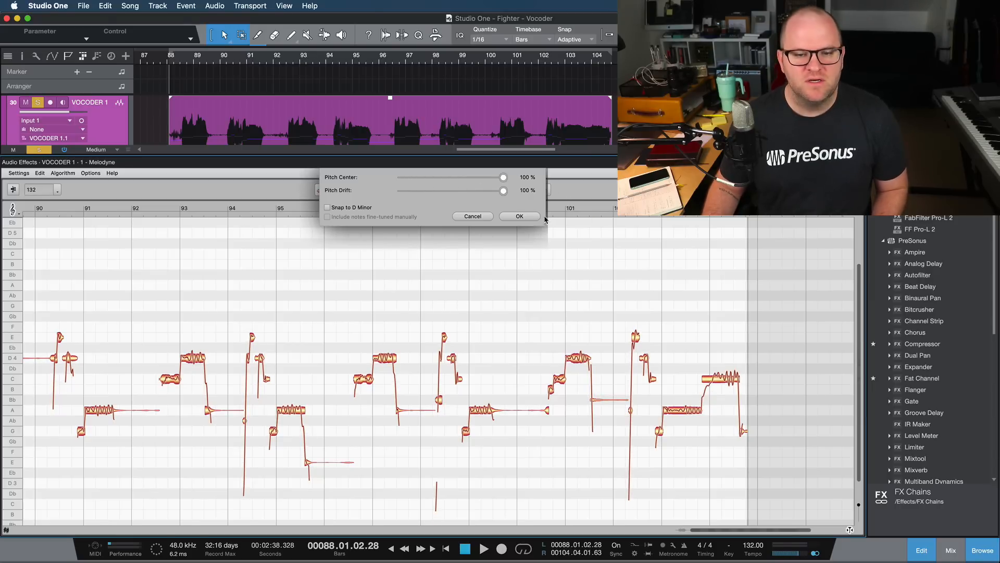
click(521, 216)
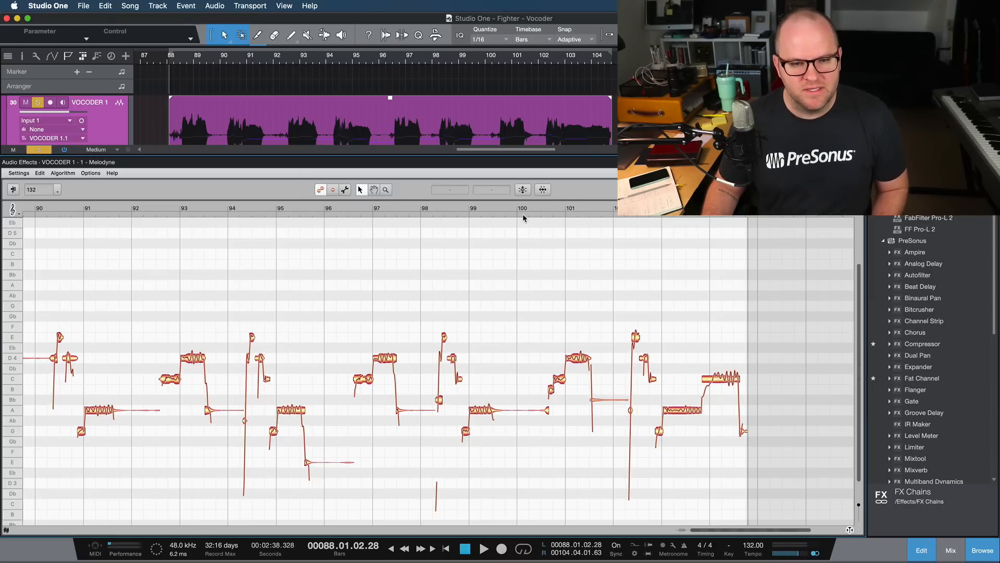
- Hide the browser to widen the note editor and play the corrected vocal from bar 90
click(50, 209)
scroll(81, 356, up, 4)
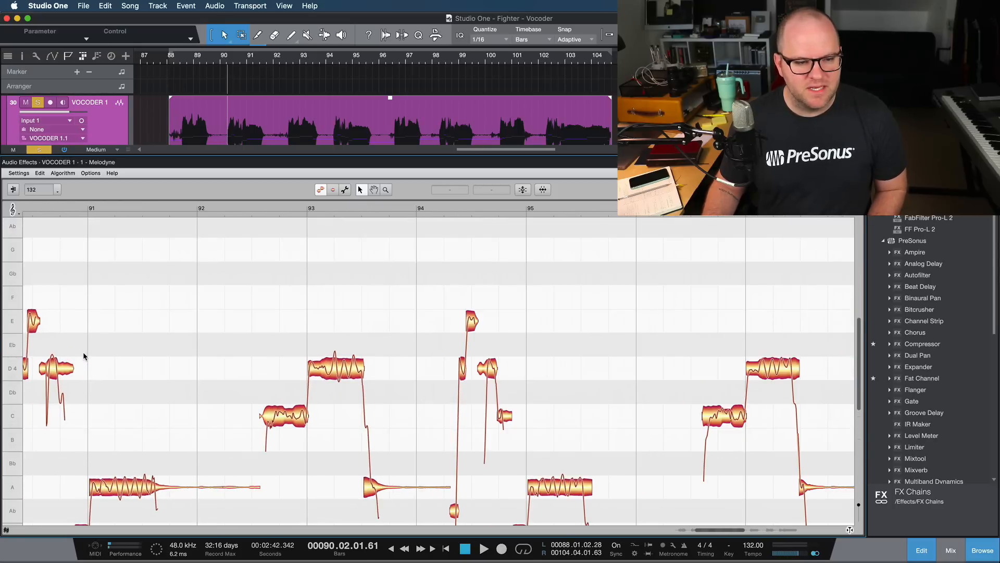
scroll(83, 352, down, 5)
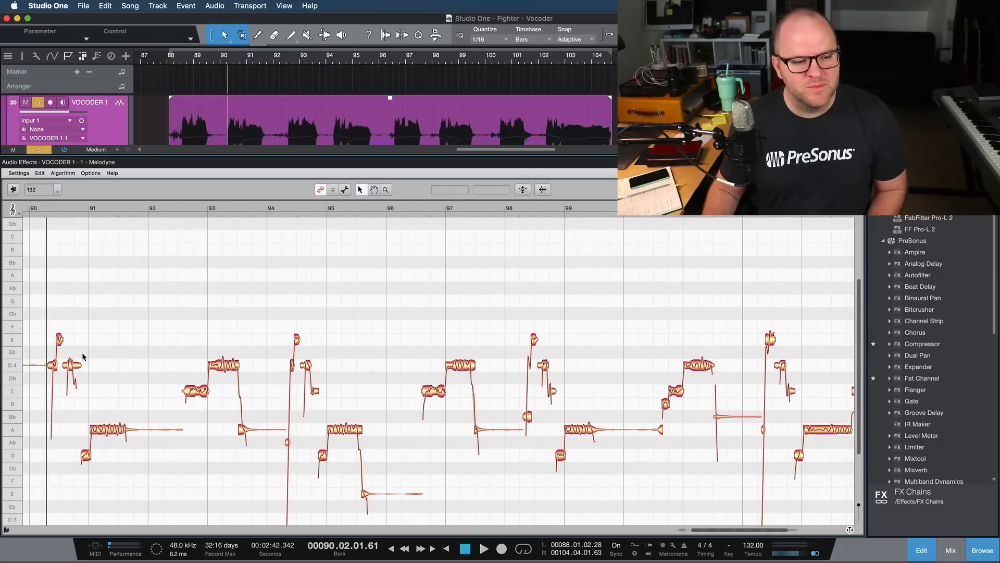
scroll(116, 384, down, 3)
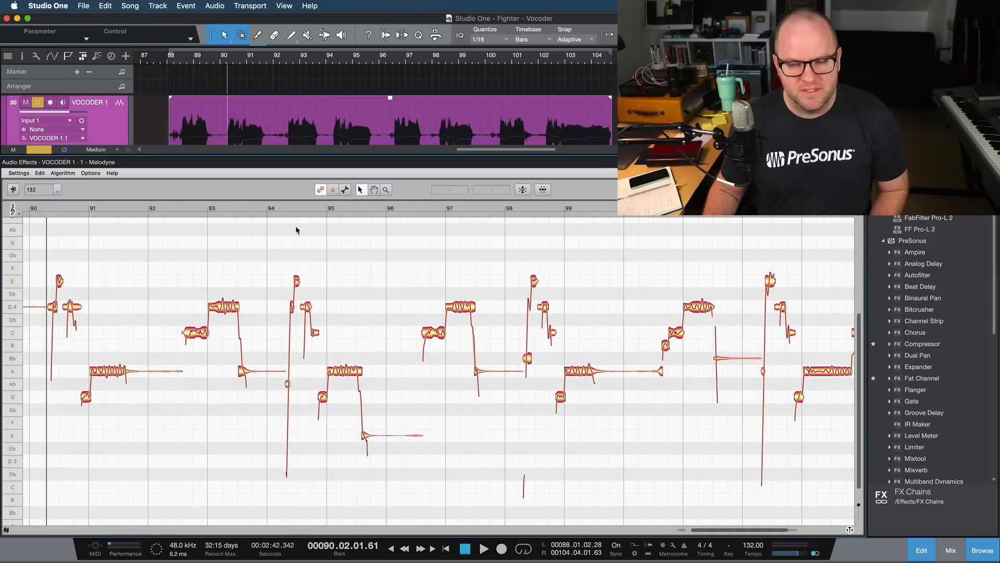
key(F5)
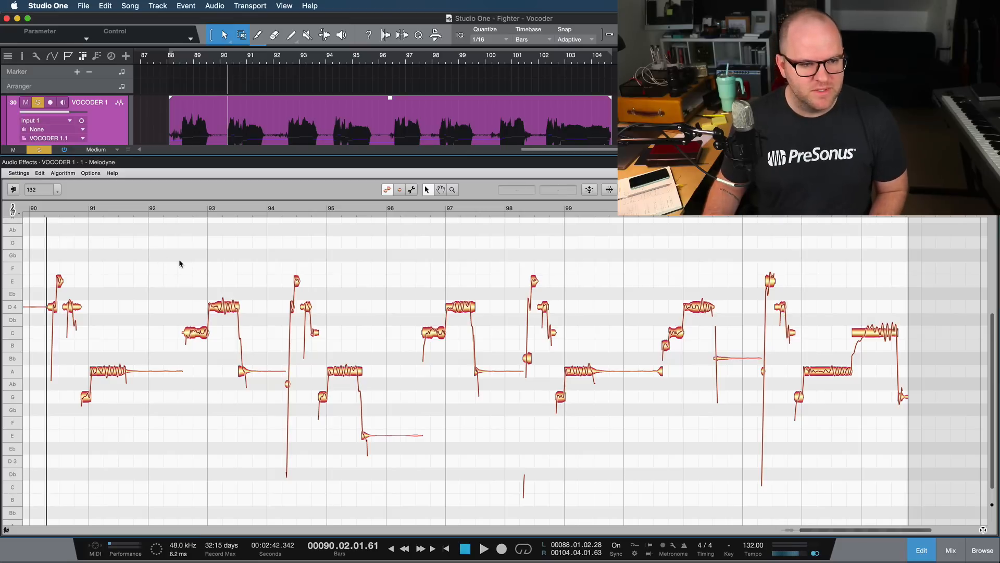
key(space)
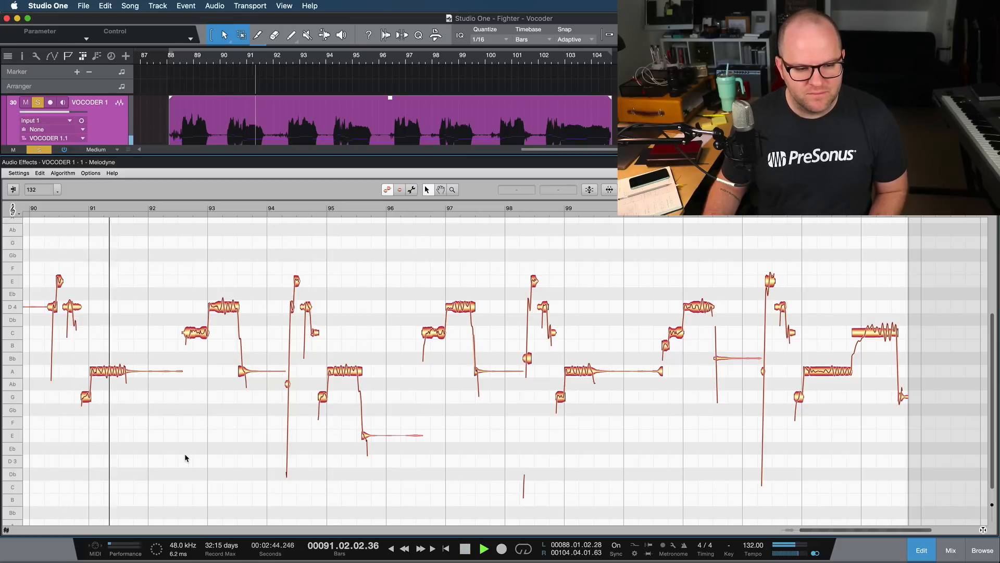
key(space)
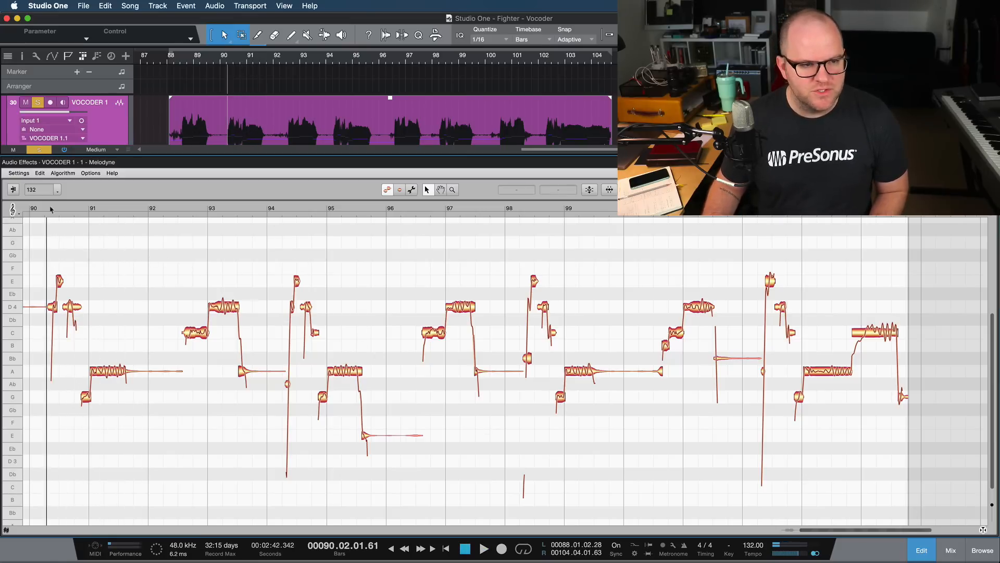
- Audition the phrase from bar 90, then split the short A note in bar 93 and move its first part up to C4
drag(46, 208, 62, 272)
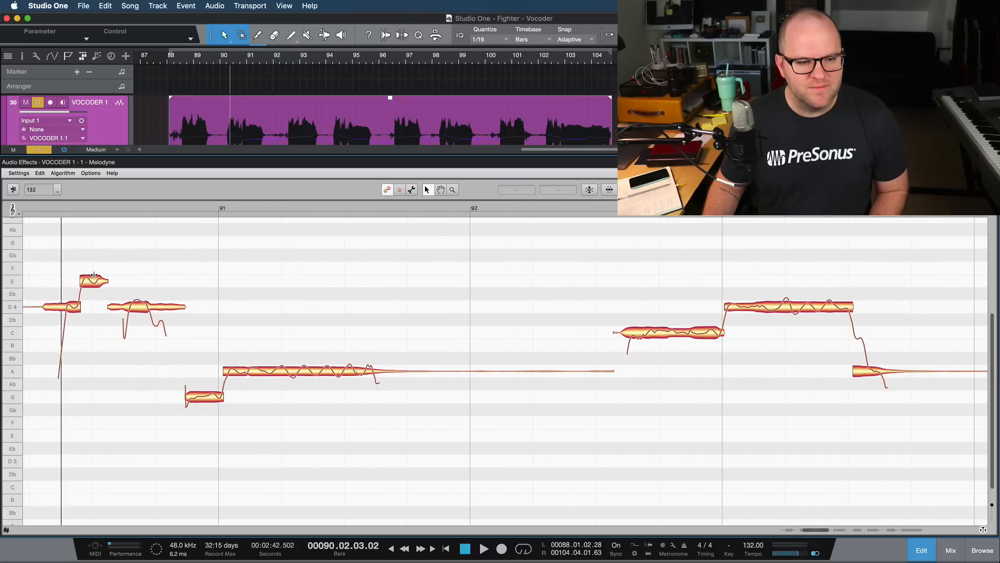
click(37, 209)
key(space)
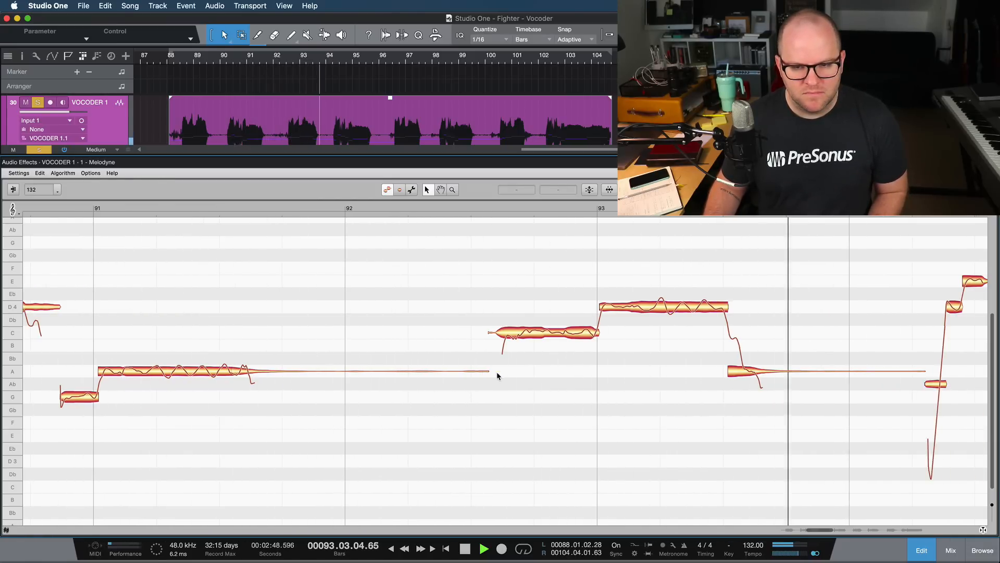
key(space)
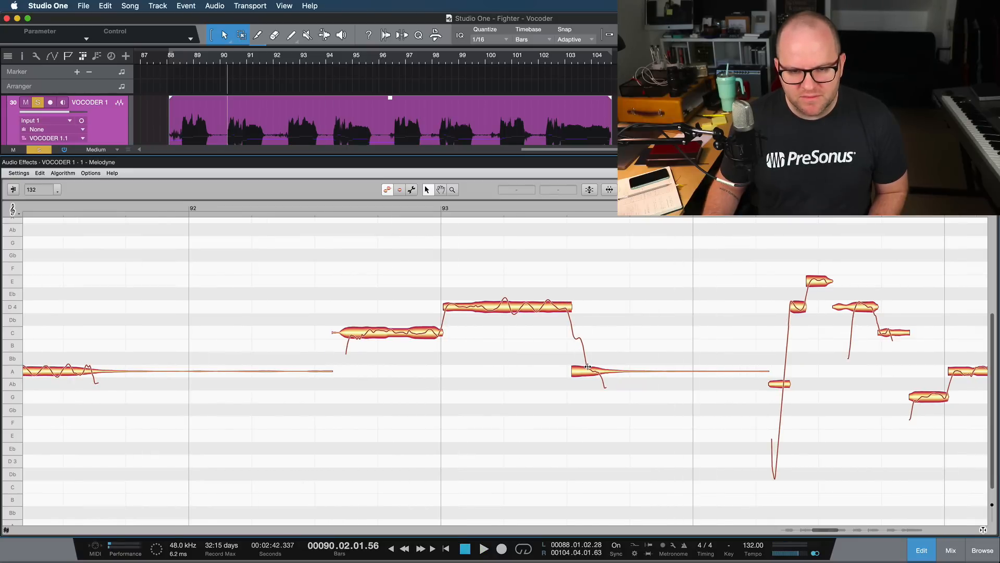
double_click(588, 367)
drag(579, 370, 577, 333)
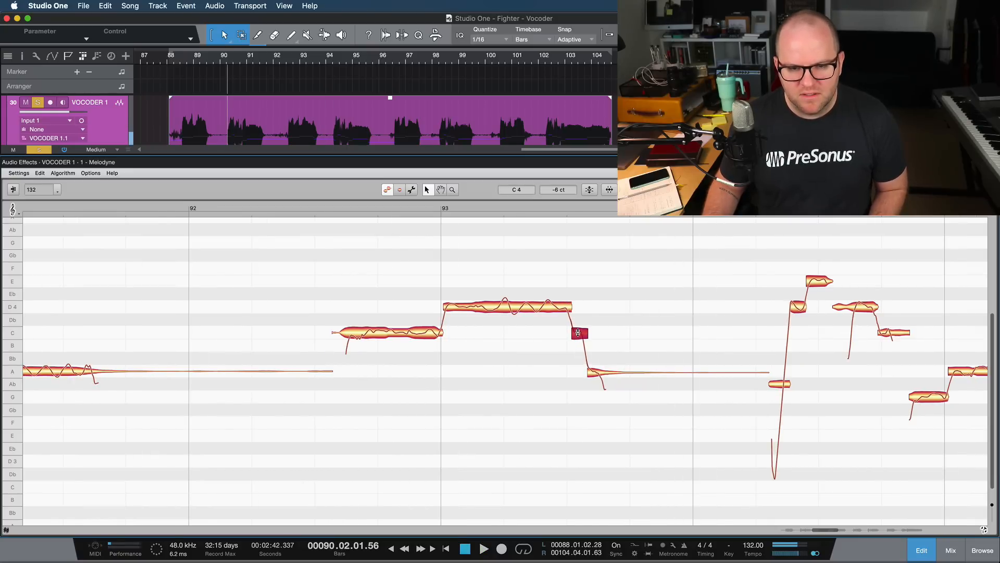
- Play on from bar 93 and split the falling end off the long A3 note in bar 95
click(522, 208)
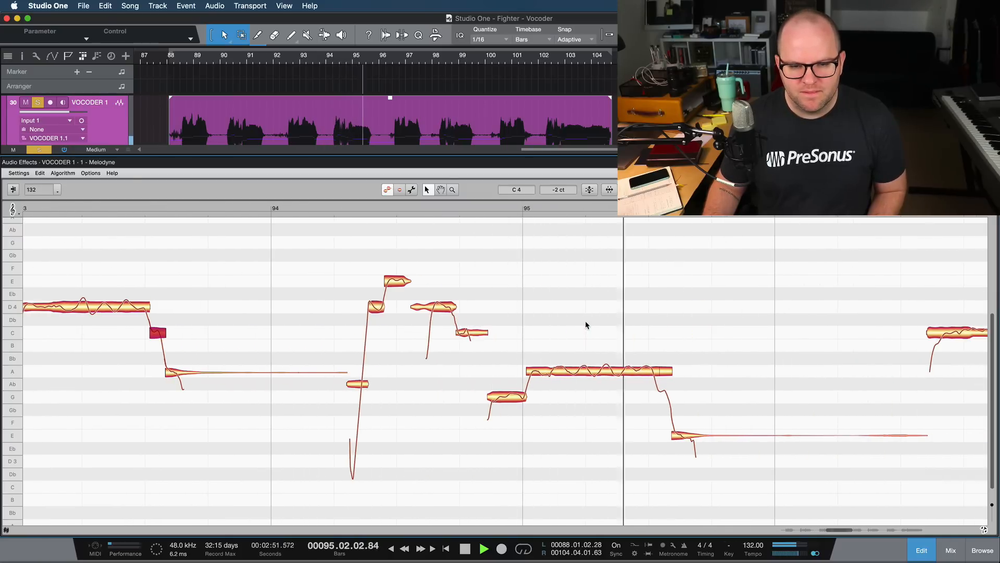
key(space)
click(431, 371)
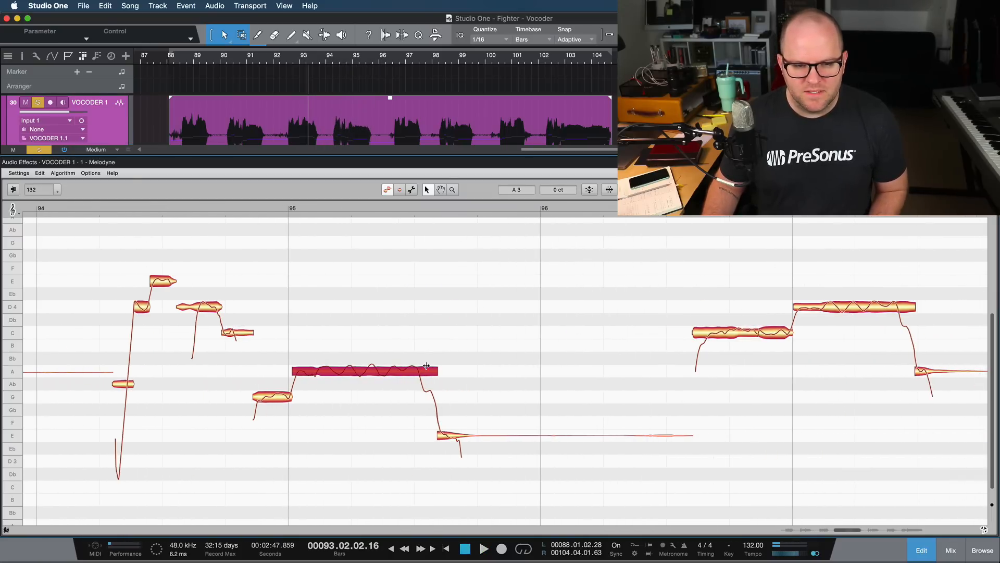
double_click(420, 365)
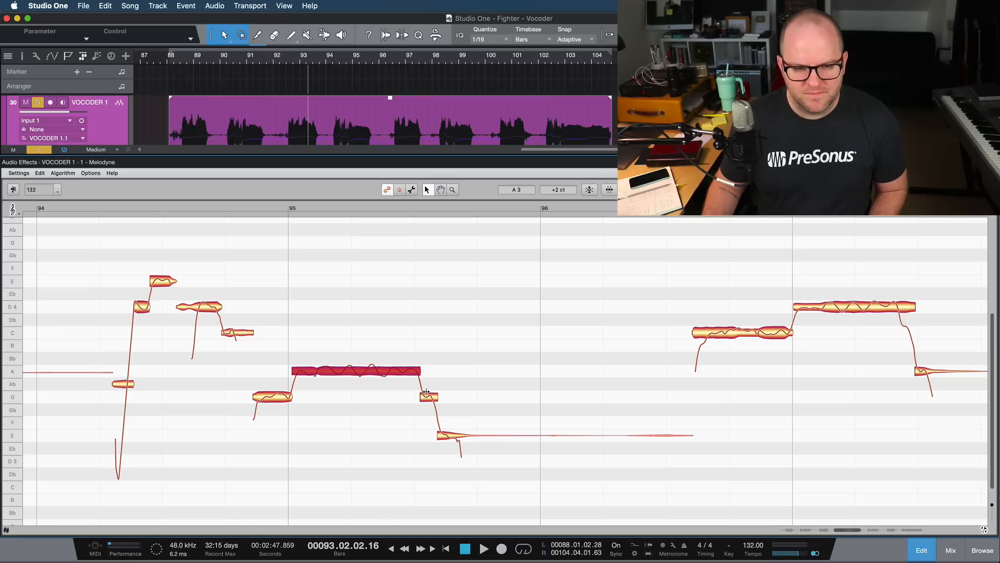
- Play on from bar 95 and split the falling end off the long D4 note in bar 97
key(space)
click(368, 206)
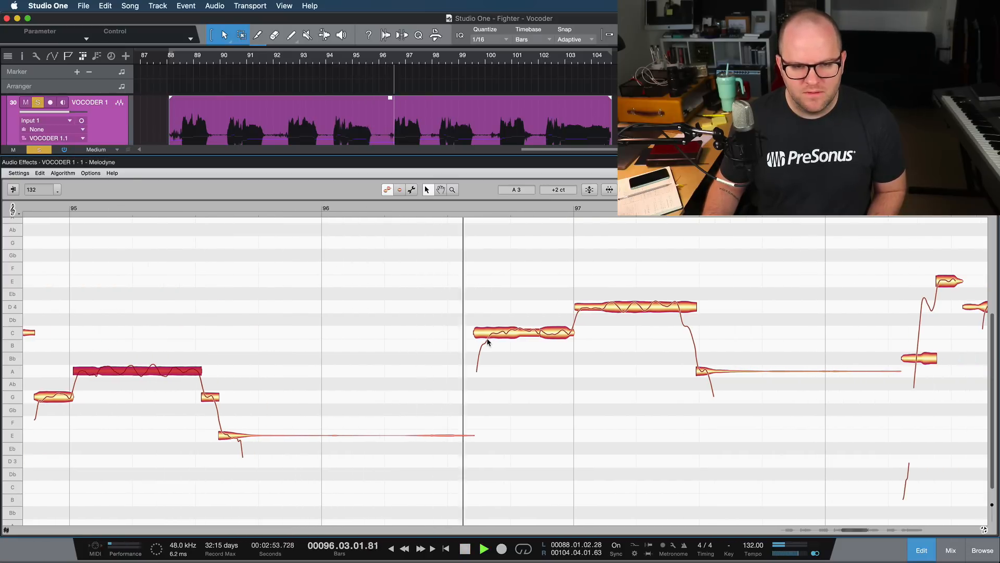
scroll(545, 359, down, 2)
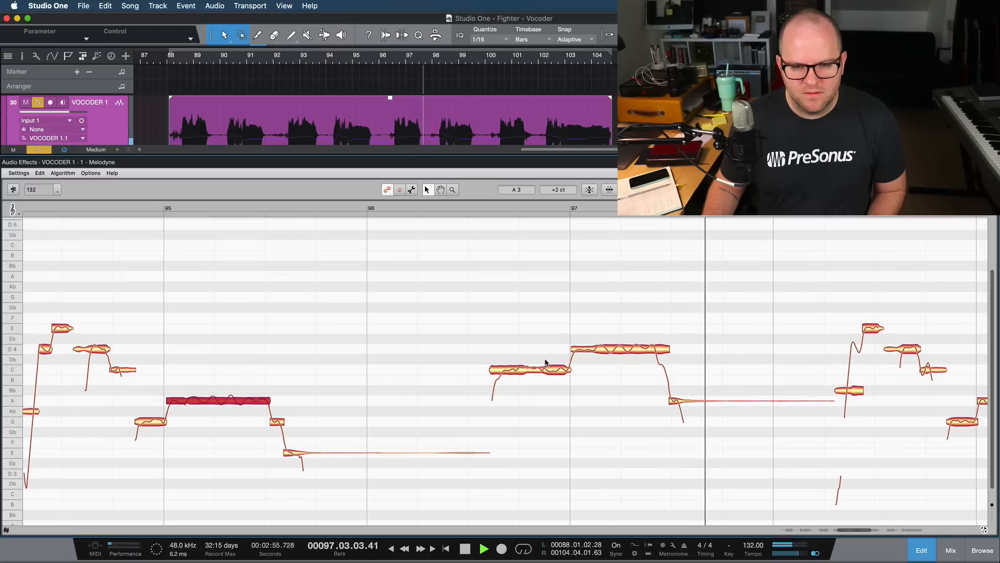
key(space)
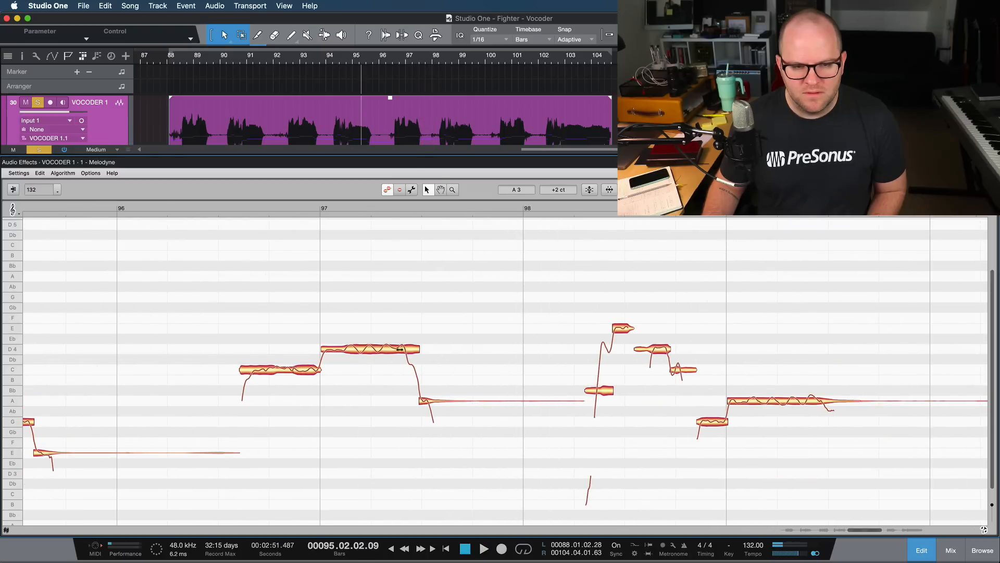
double_click(407, 345)
- Play on from bar 97, split the E note in bar 102, and move its second part to E4
click(371, 208)
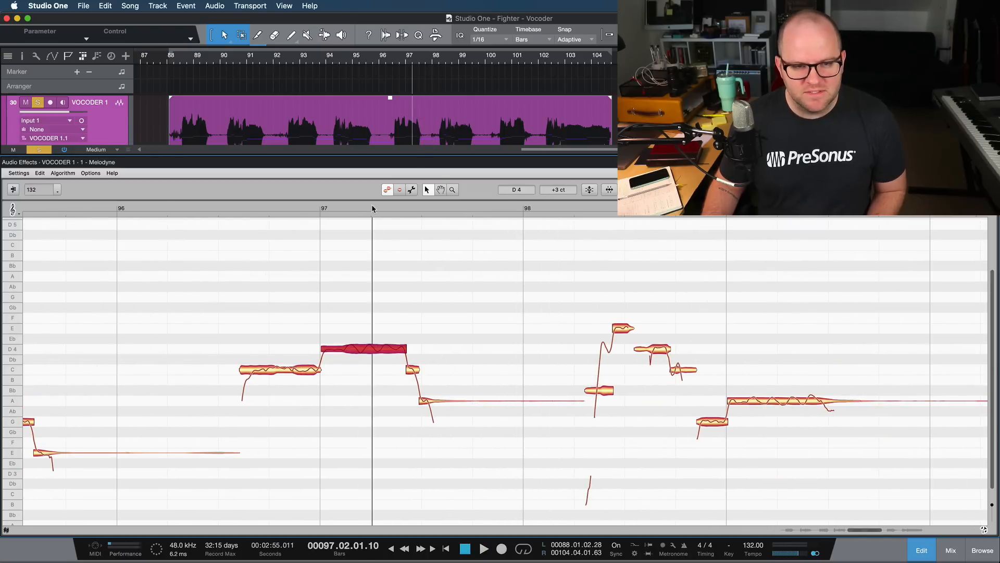
key(space)
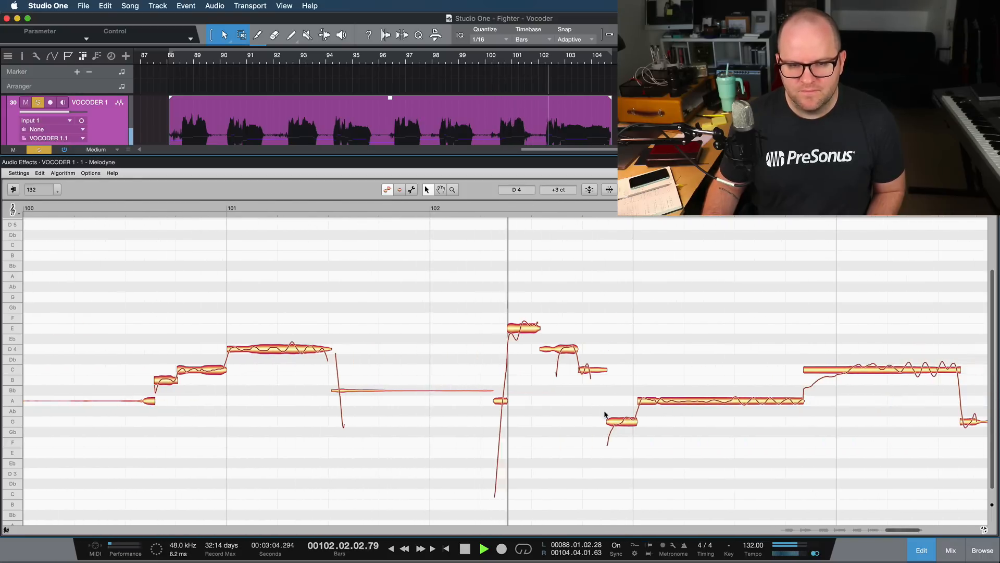
key(space)
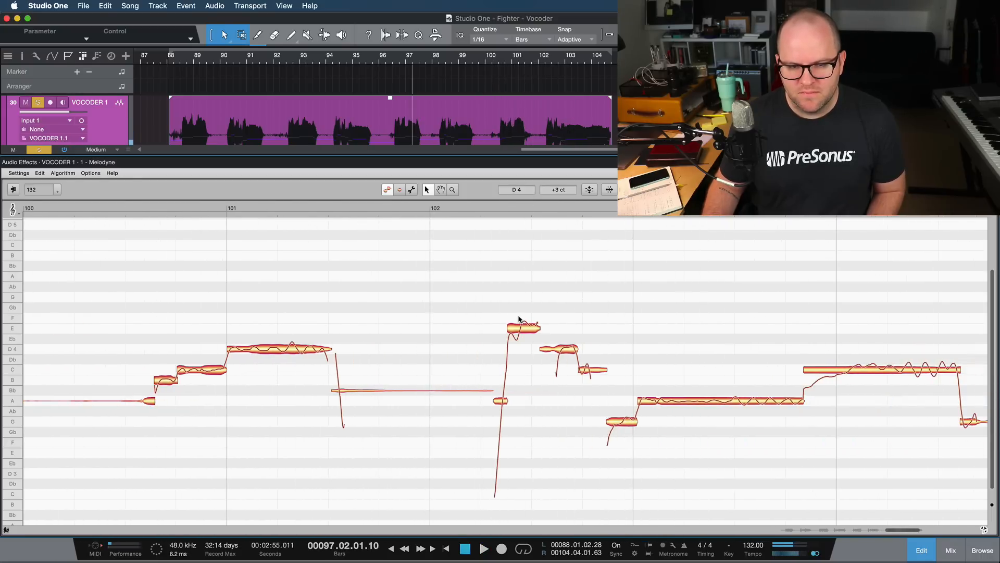
double_click(520, 323)
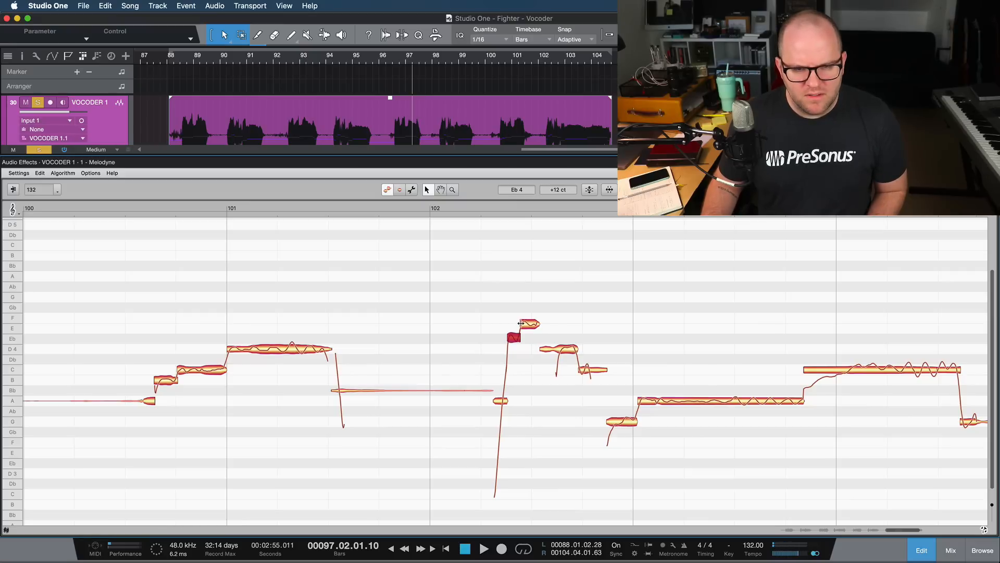
drag(528, 327, 530, 329)
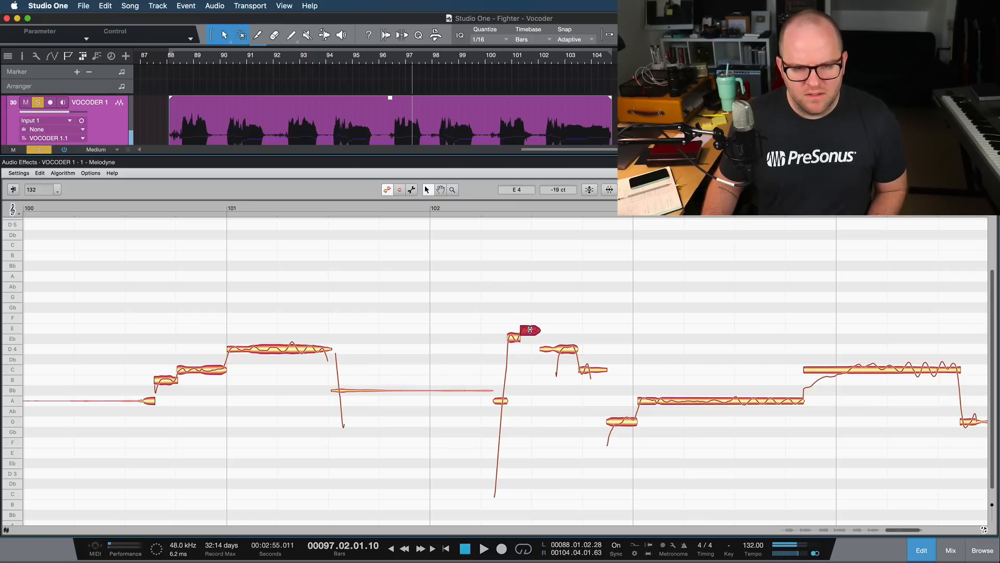
- Split the last long C note just after bar 104 where its pitch rises, and play the phrase from bar 102 before and after
click(489, 207)
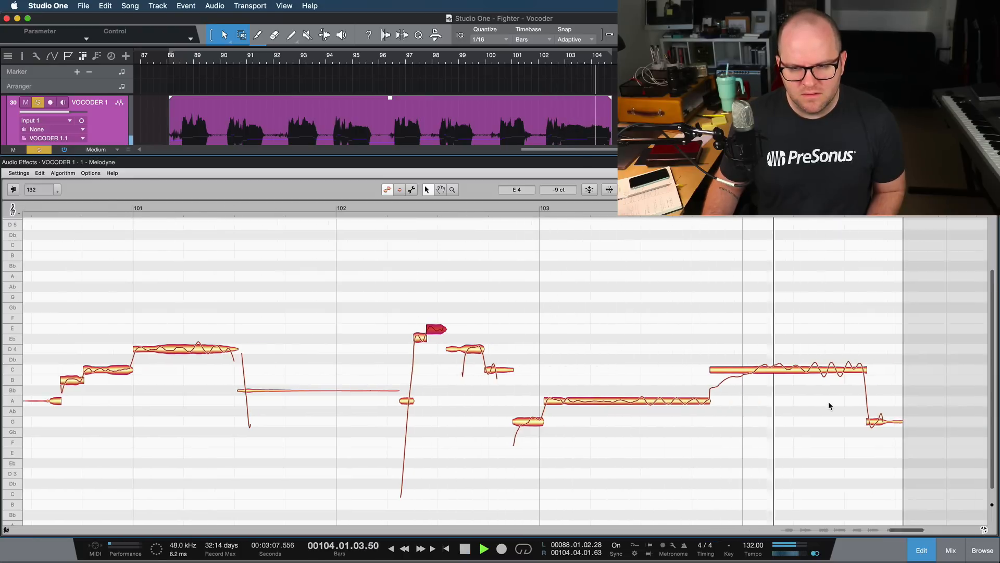
key(space)
click(757, 365)
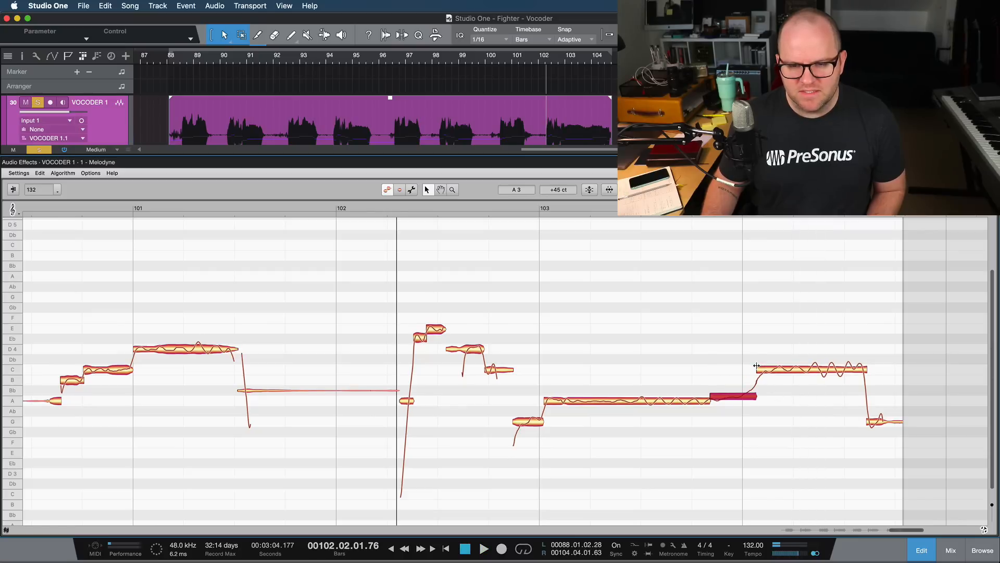
key(space)
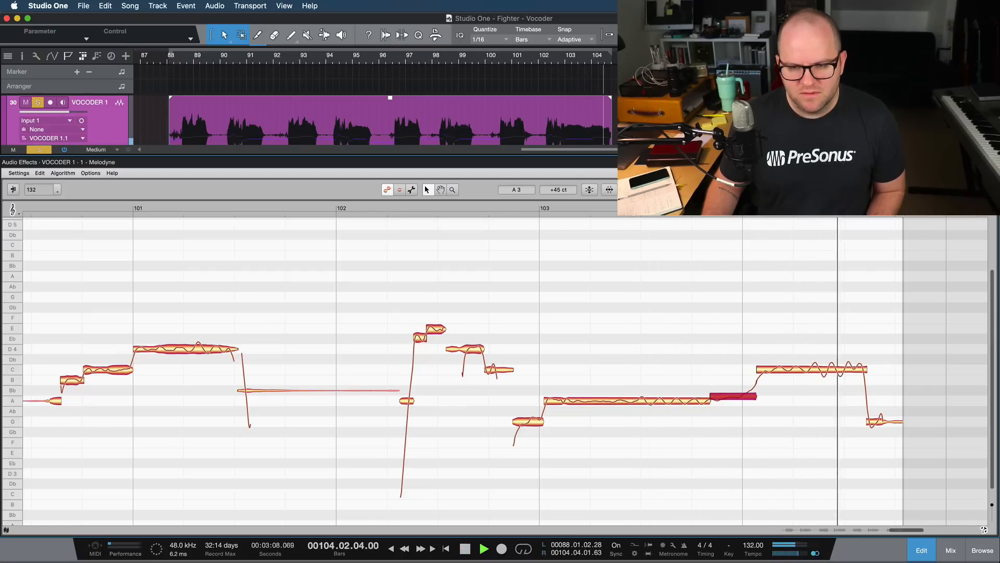
key(space)
- Correct the pitch of all notes except the newly split one before the final C, with Pitch Center and Pitch Drift at 100%
key(super+a)
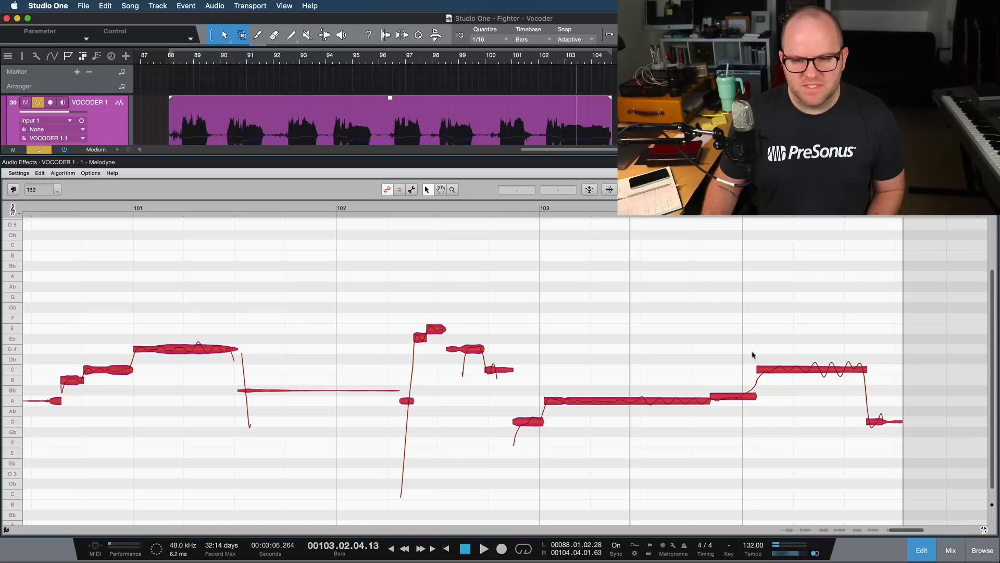
click(739, 394)
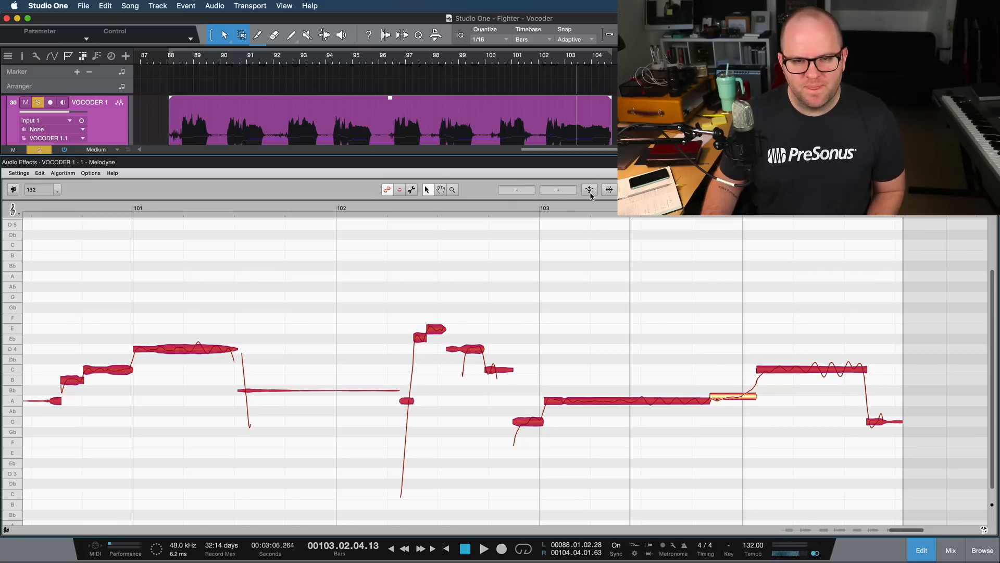
click(590, 189)
drag(551, 179, 615, 187)
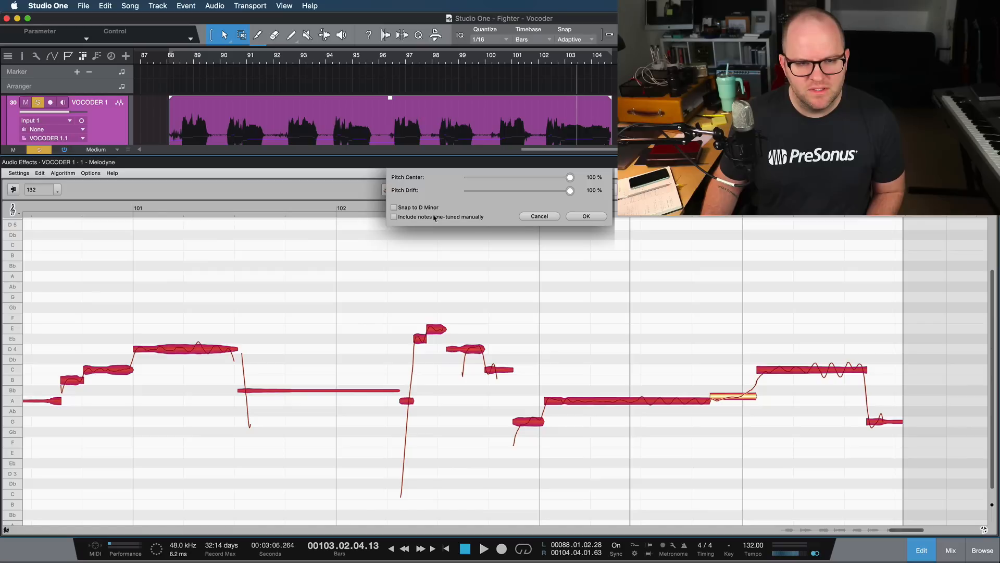
click(586, 217)
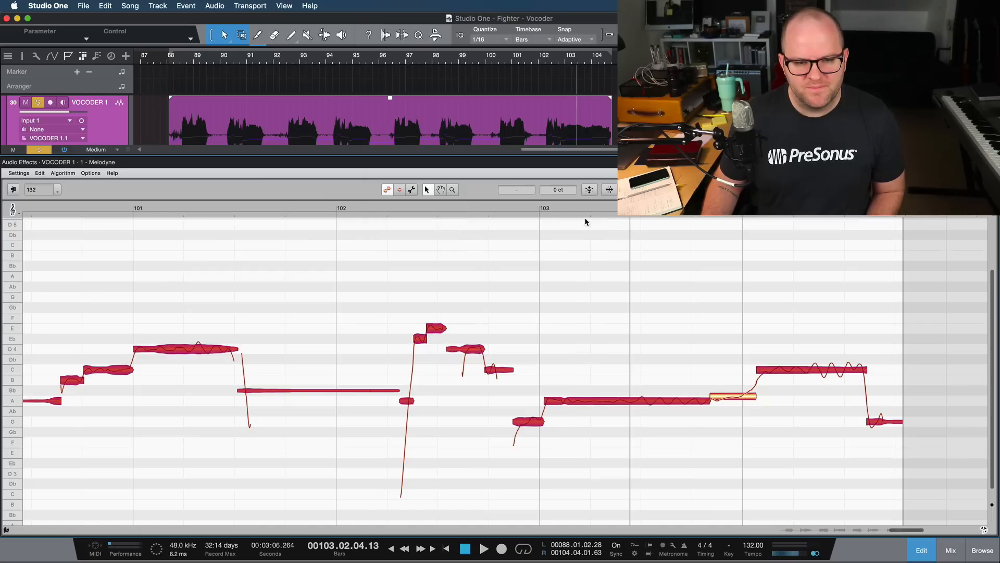
- Return to the arrangement and play the soloed VOCODER 1 track from bar 88
scroll(468, 272, down, 5)
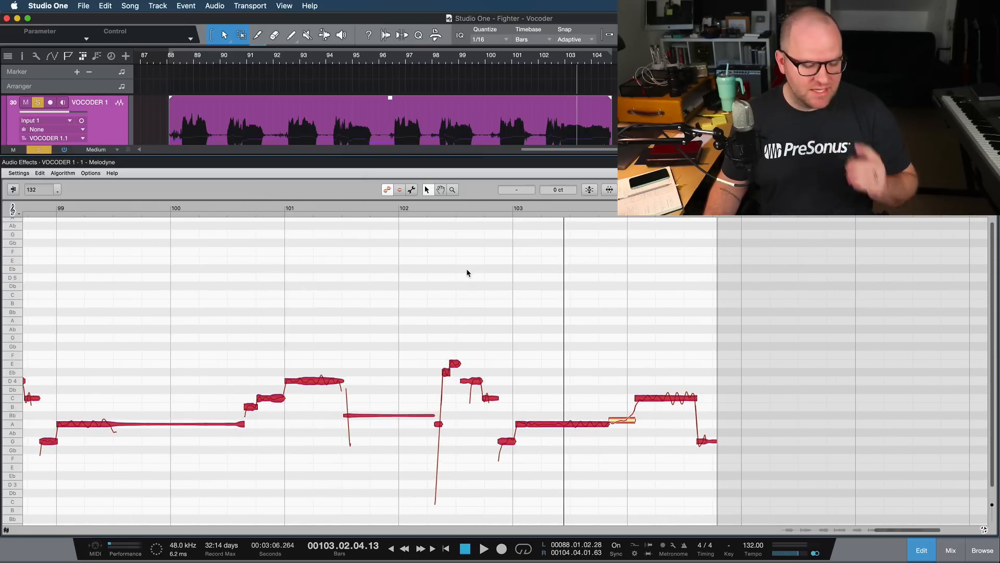
key(F3)
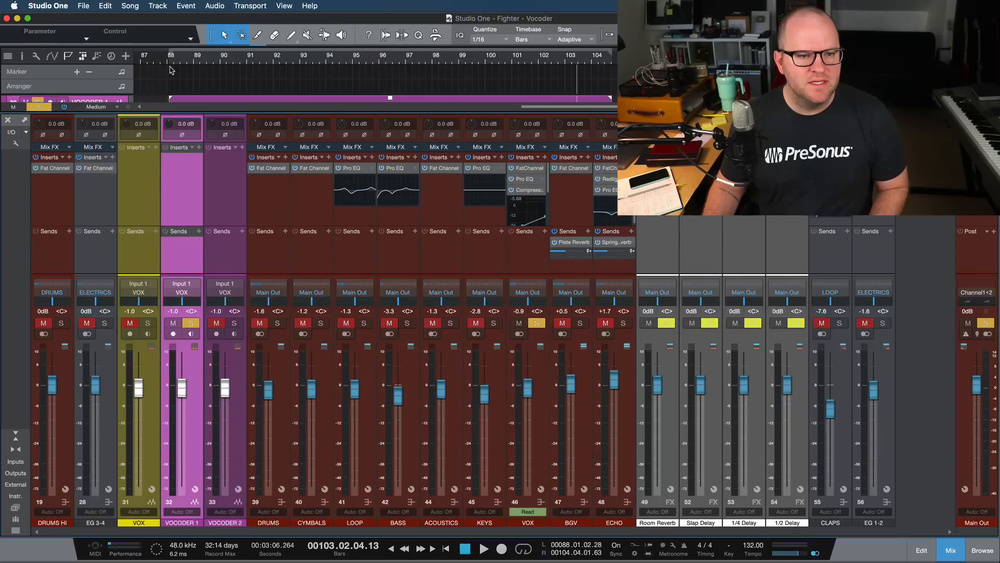
key(F3)
click(171, 57)
key(space)
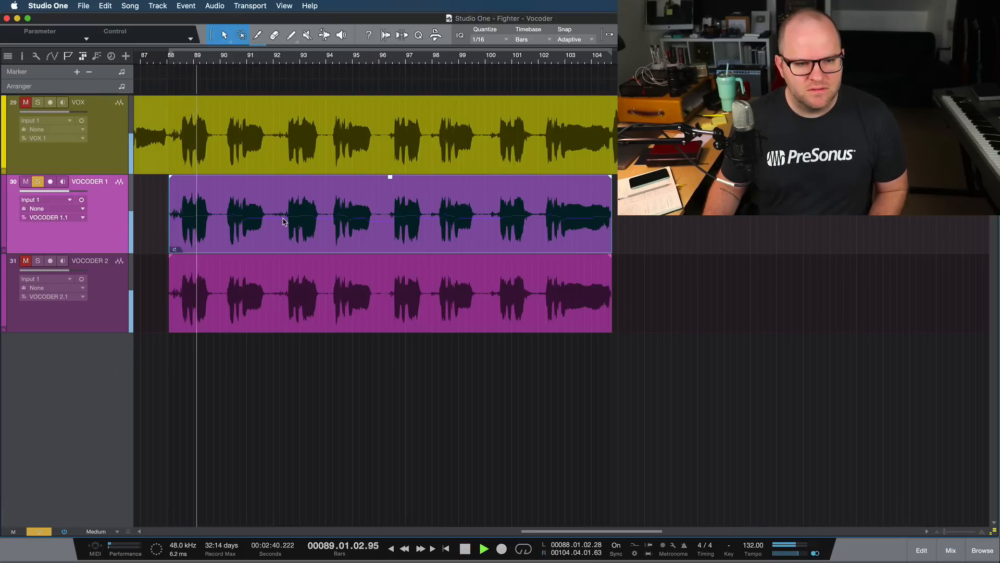
- Render the pitch-corrected VOCODER 1 event and replace the VOCODER 2 event with a copy of it
click(294, 313)
key(space)
key(Delete)
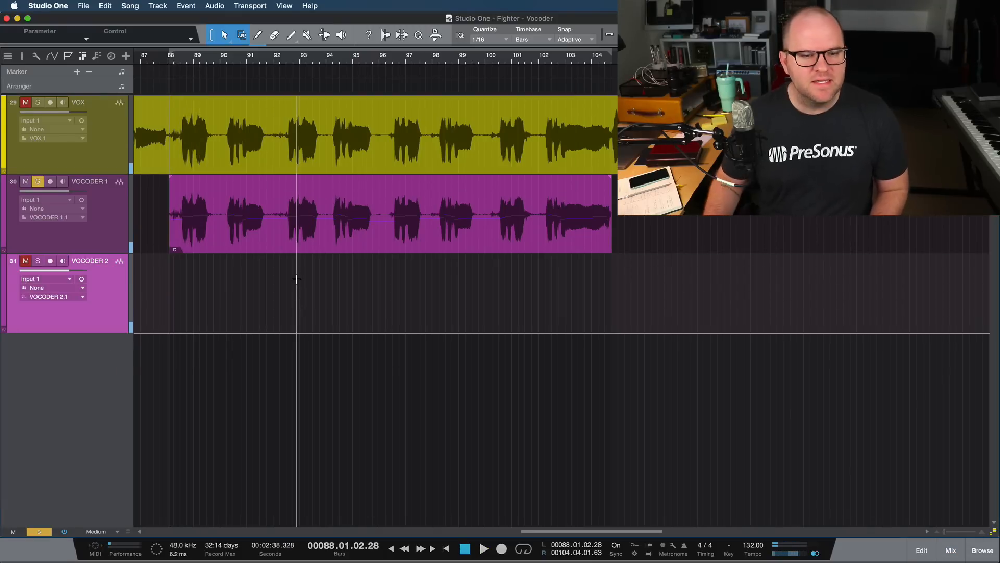
click(300, 252)
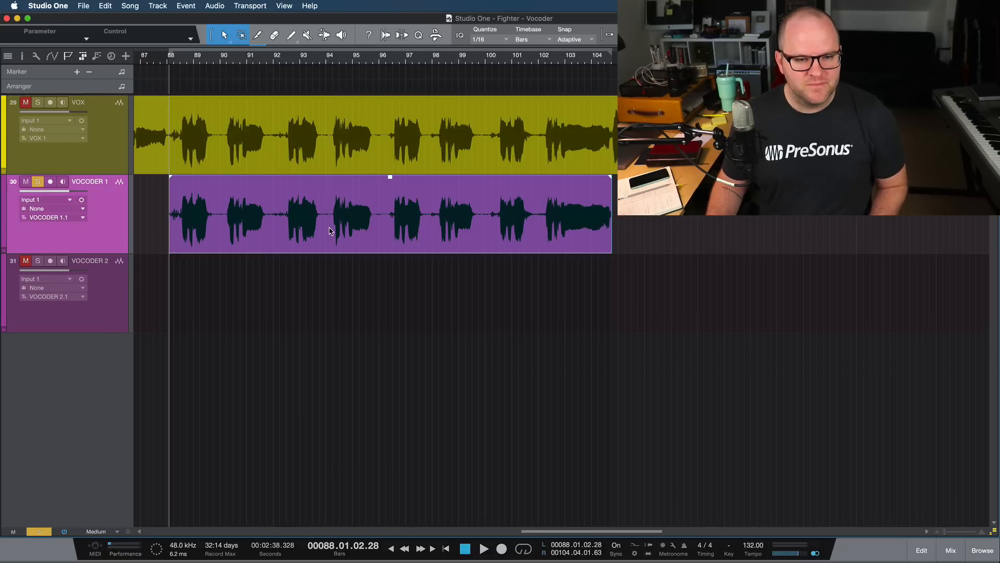
drag(331, 232, 334, 273)
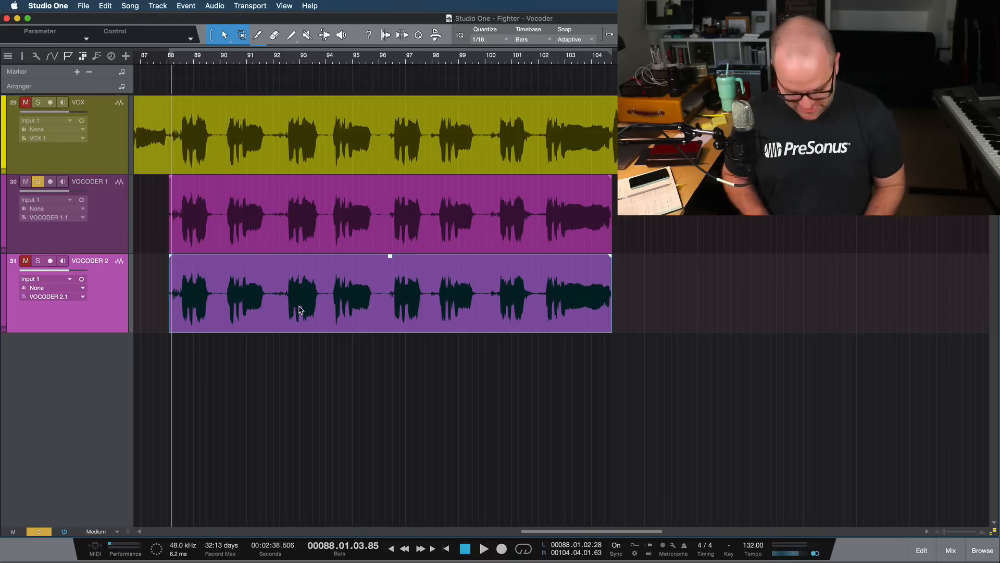
- Apply Melodyne to the VOCODER 2 event and enlarge the editor, then return to the arrangement with VOCODER 1 selected
key(super+m)
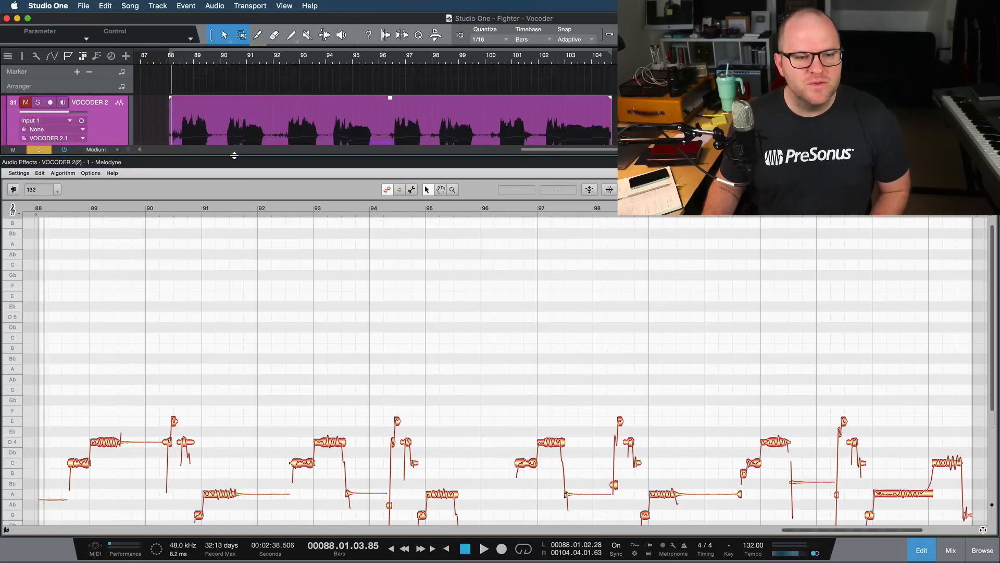
drag(236, 156, 236, 126)
key(F3)
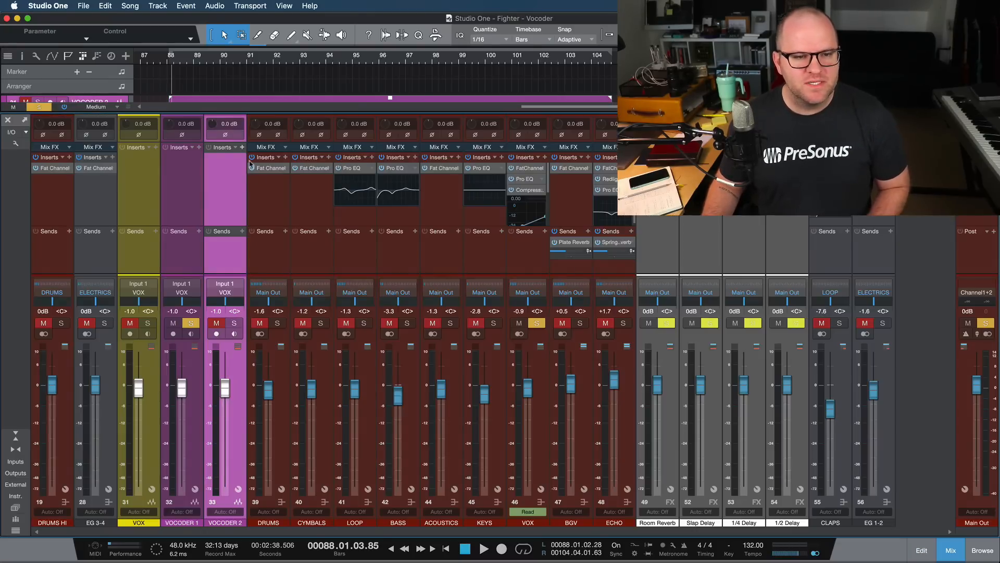
key(F3)
key(Up)
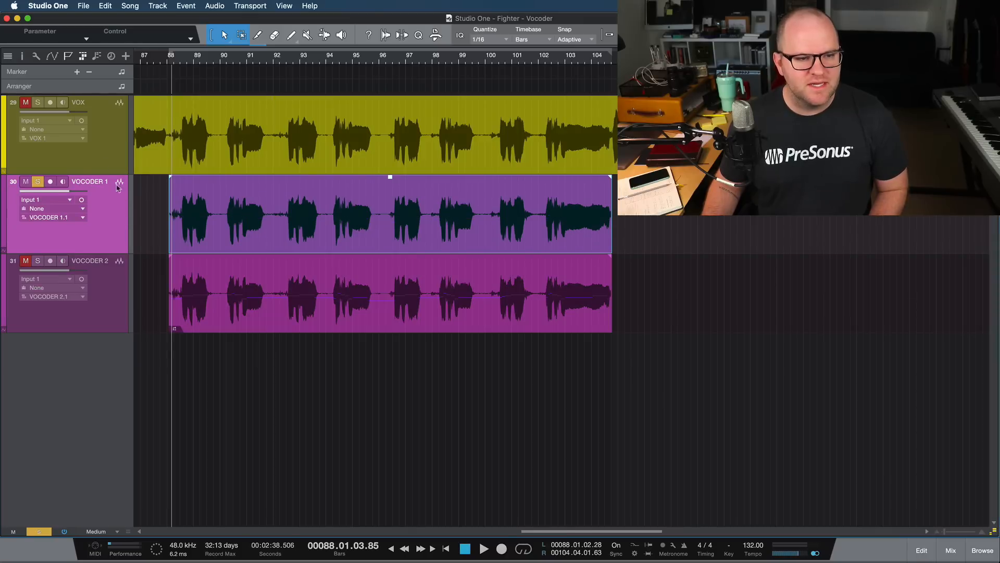
- Solo the VOX track alongside VOCODER 1 and play both together from bar 88
click(38, 104)
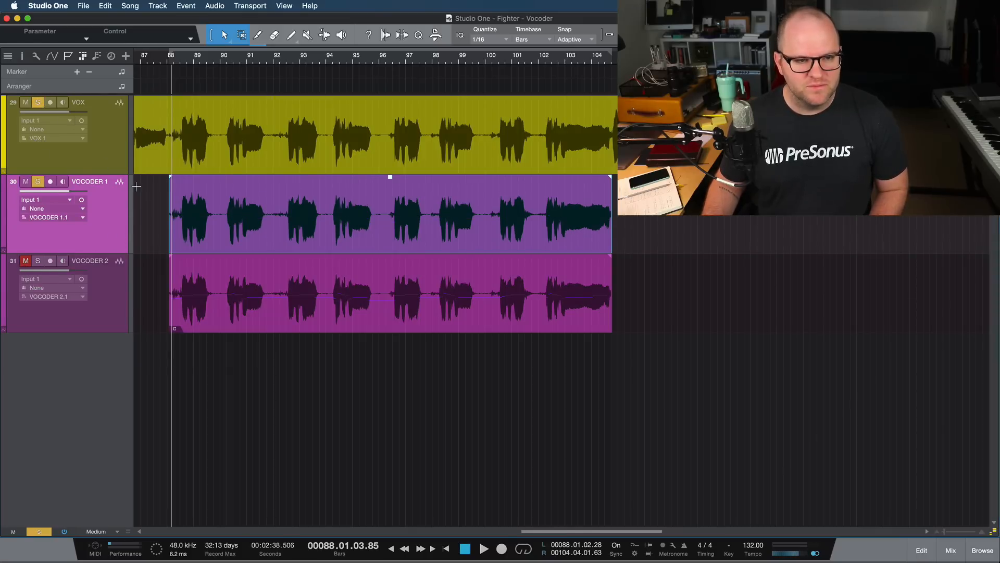
key(space)
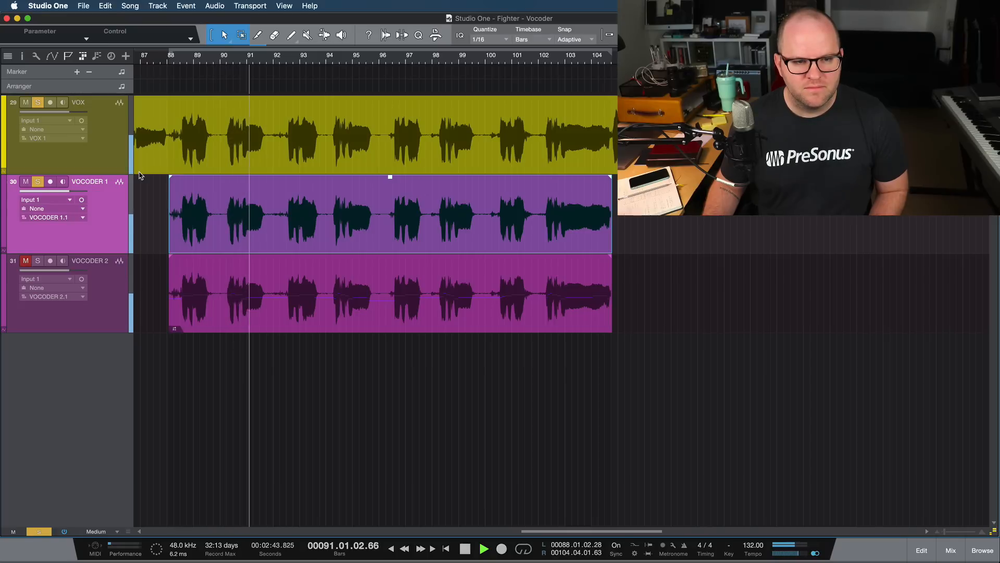
key(space)
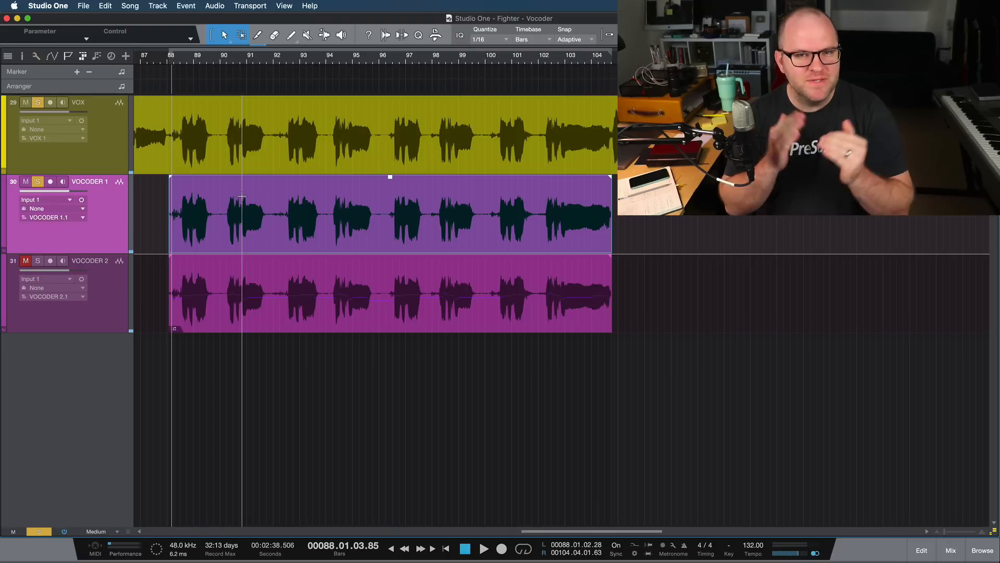
key(space)
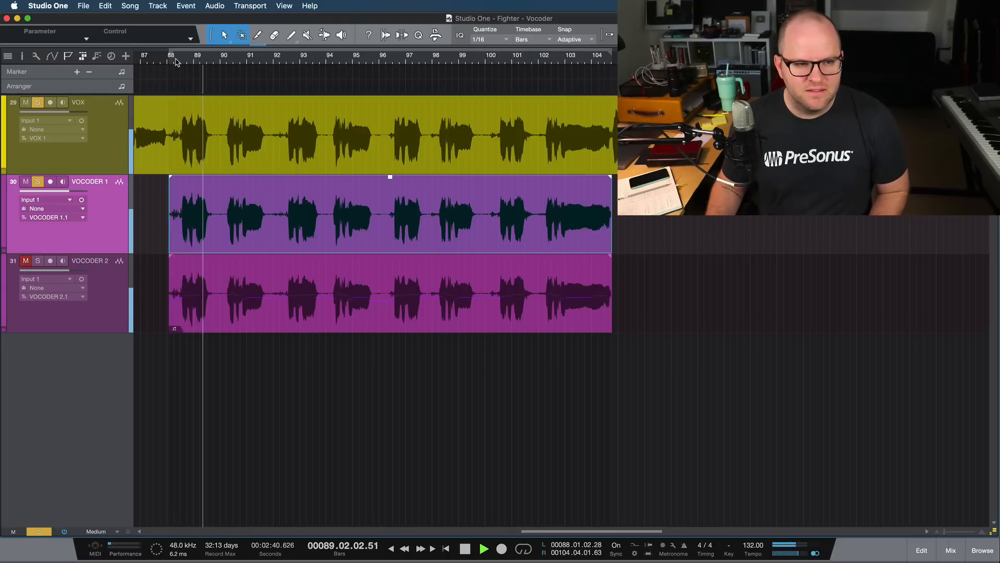
key(space)
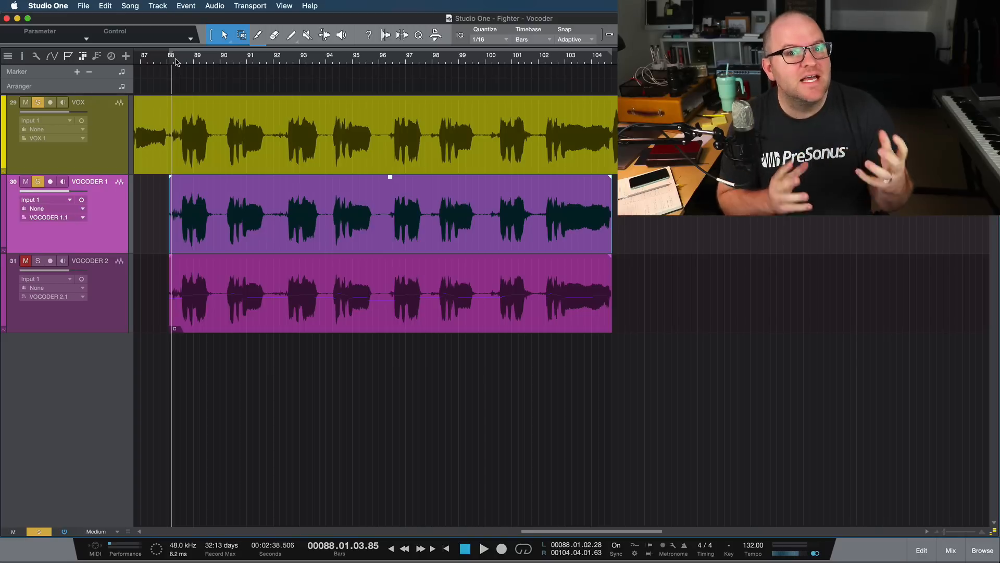
- Solo VOCODER 2, open its event in the Melodyne editor, and play its beginning
click(38, 261)
click(272, 322)
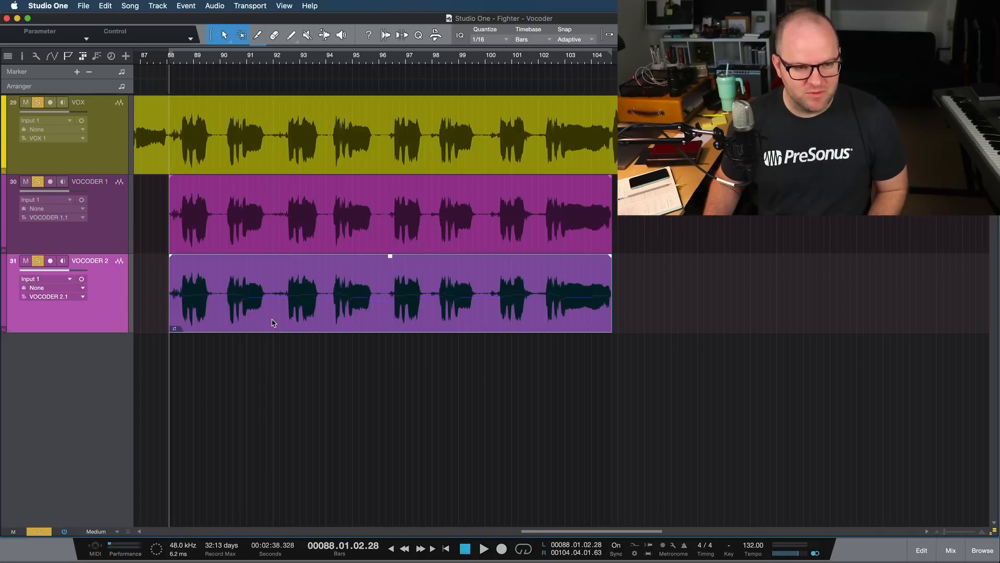
double_click(272, 319)
key(space)
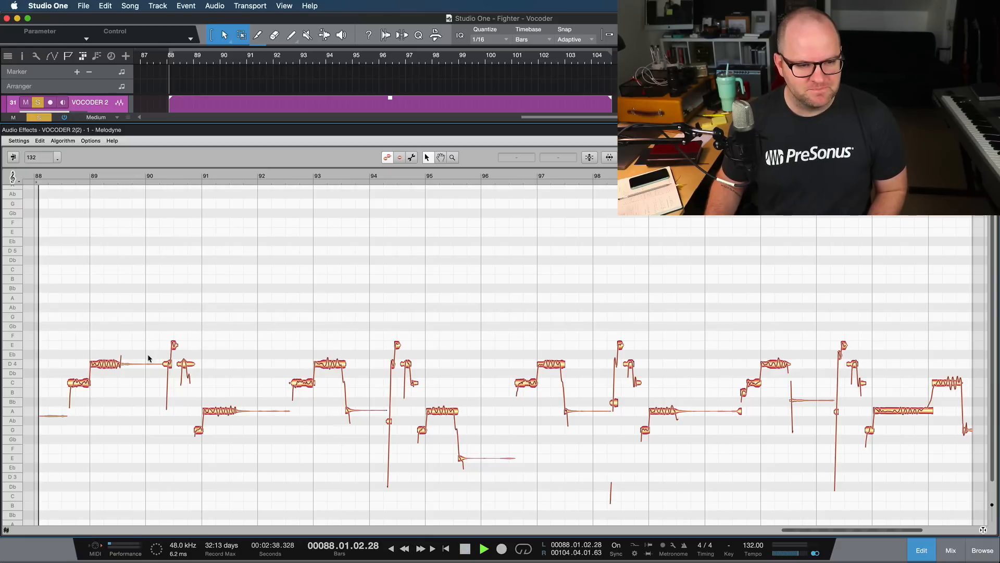
key(space)
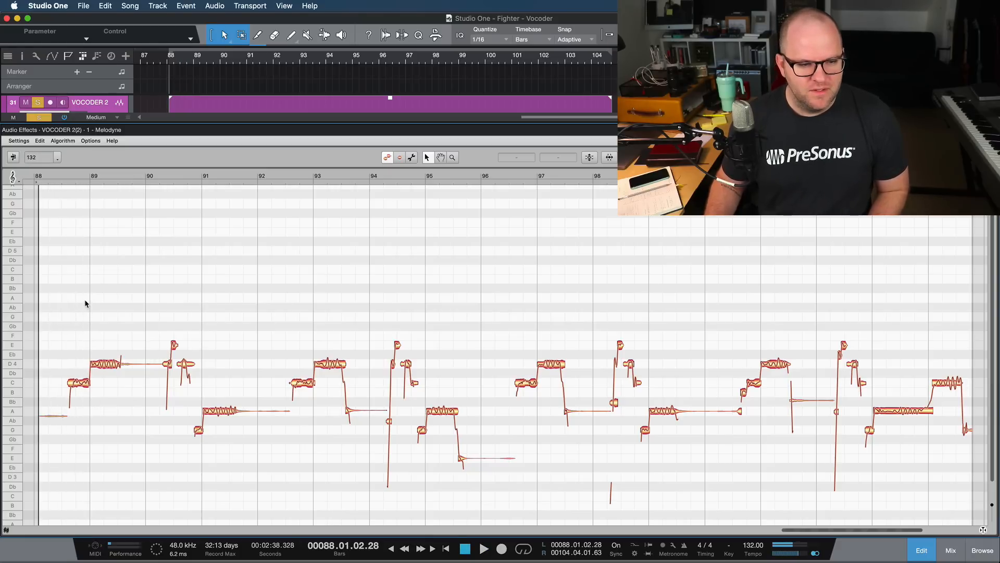
- Raise all notes of the VOCODER 2 event by four semitones and play the harmony from bar 88
click(85, 304)
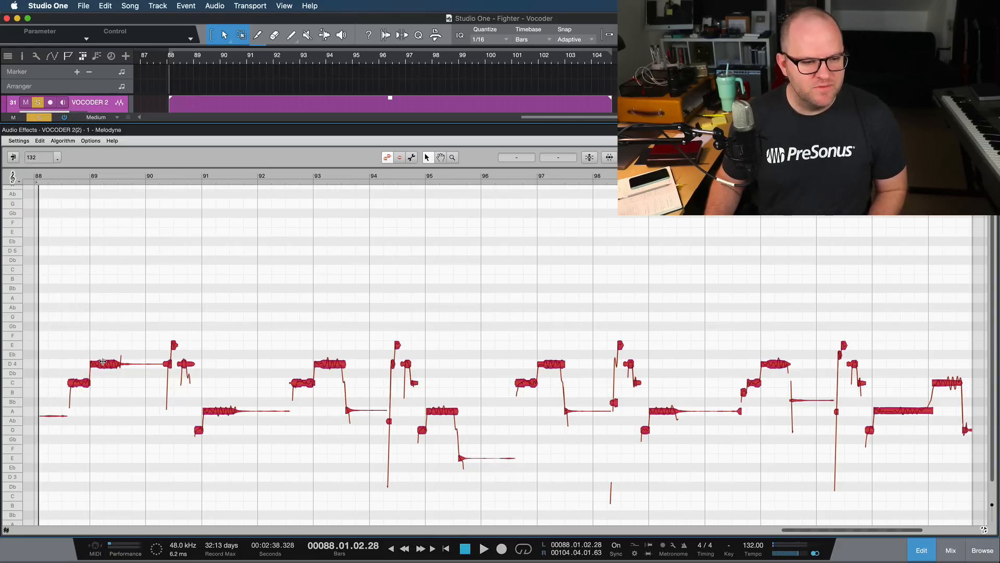
drag(109, 368, 115, 326)
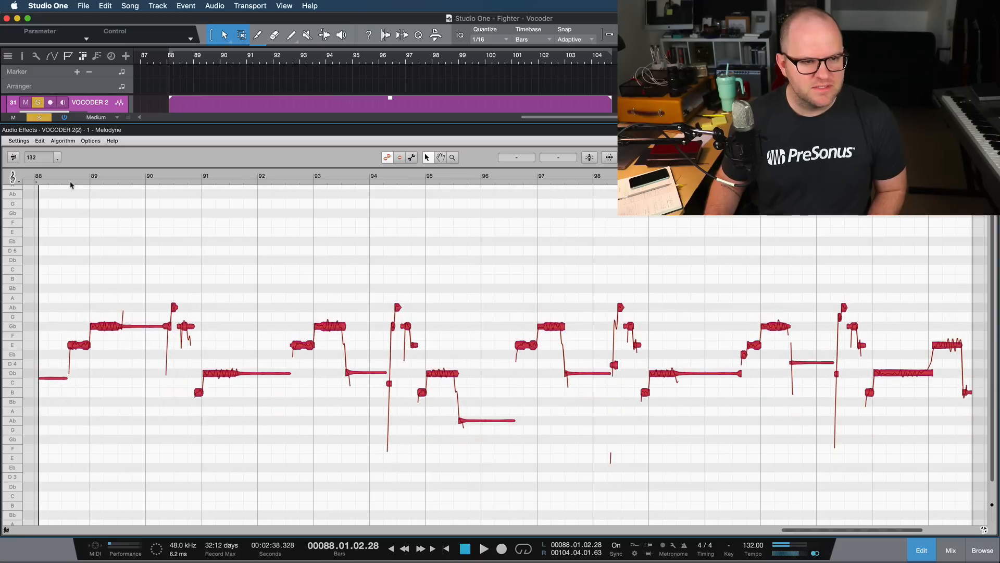
key(space)
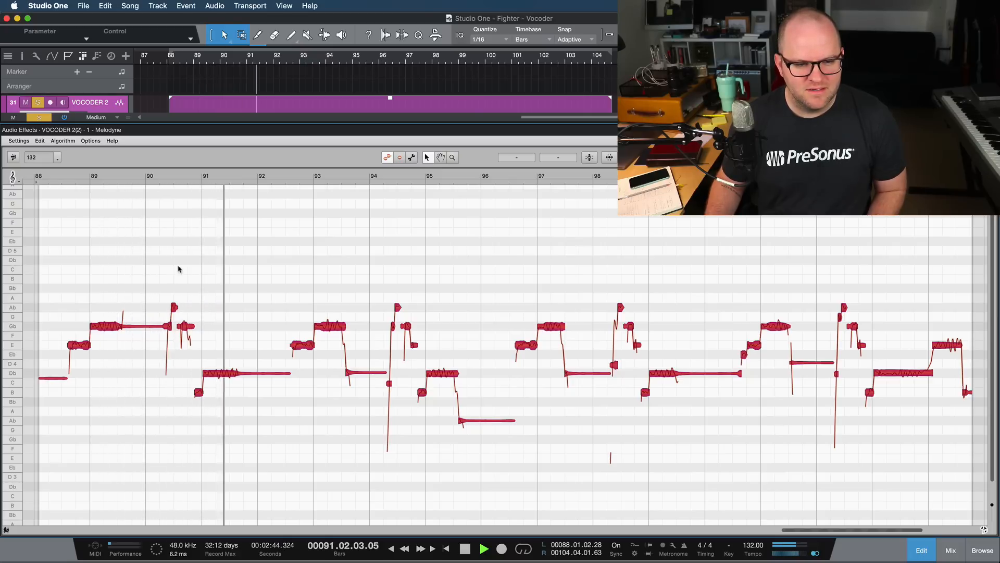
key(space)
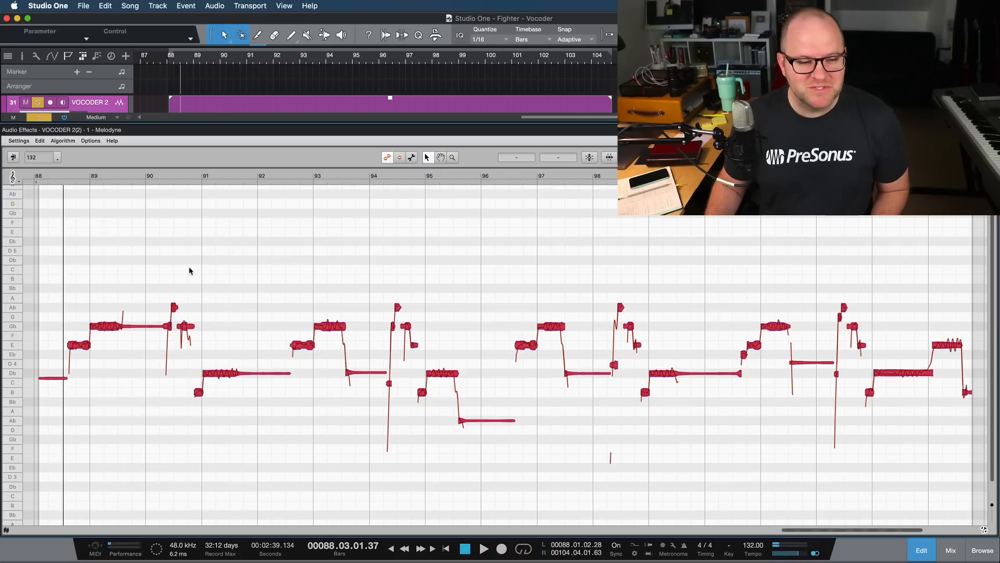
- Lower the upper Gb4 and Ab4 notes across the event by one semitone to F4 and G4, and play from bar 88
click(97, 266)
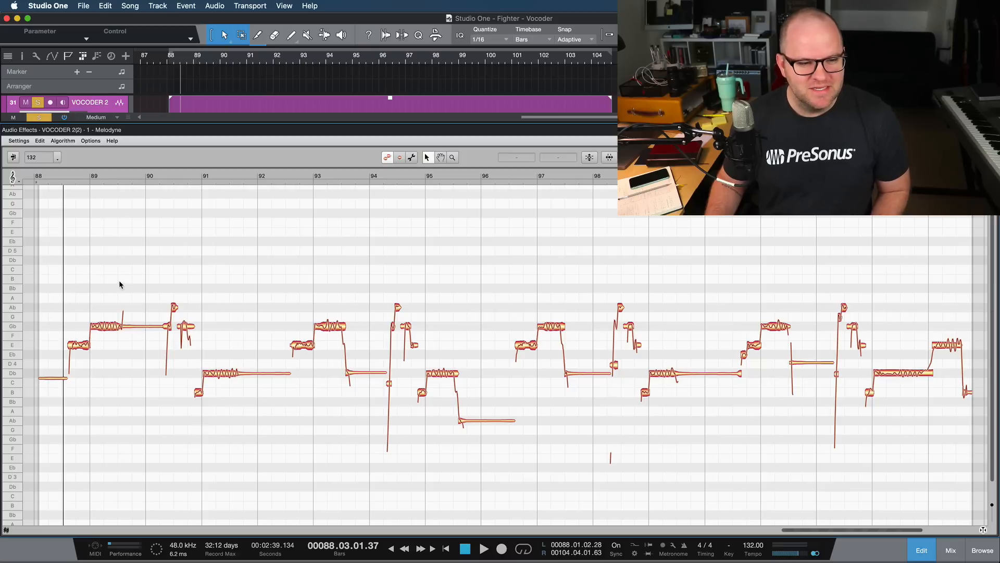
drag(103, 280, 911, 354)
scroll(686, 304, down, 3)
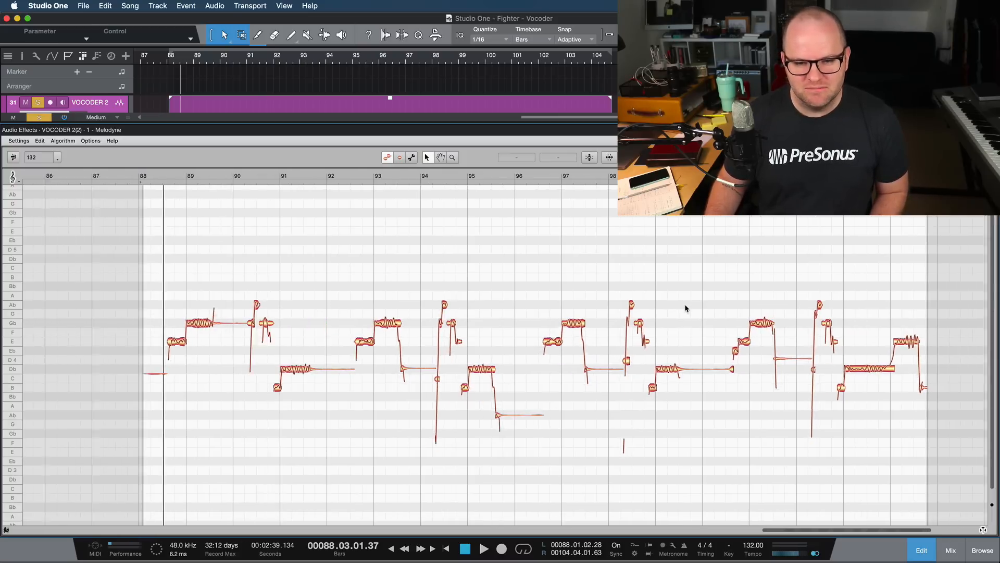
drag(911, 297, 213, 326)
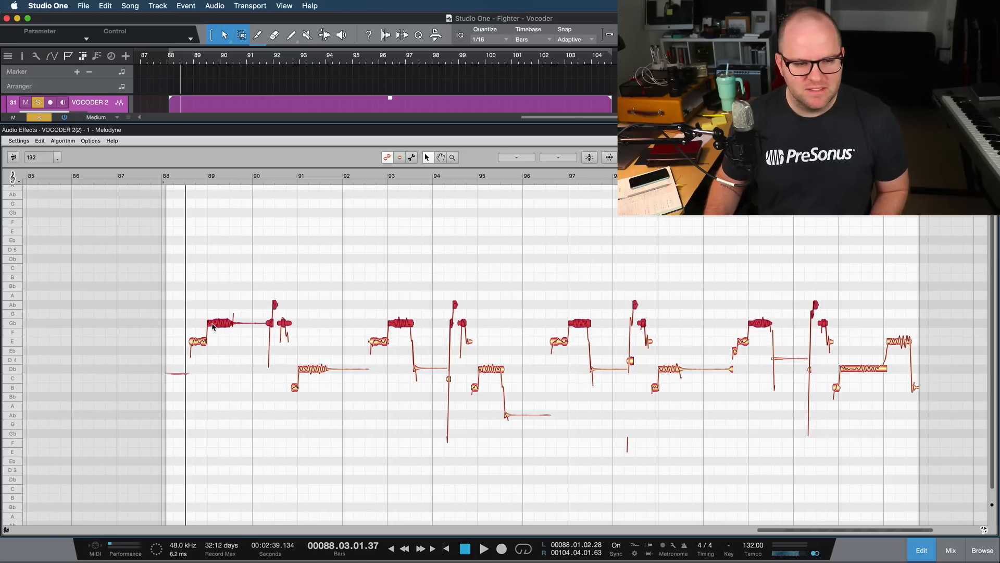
click(185, 180)
key(space)
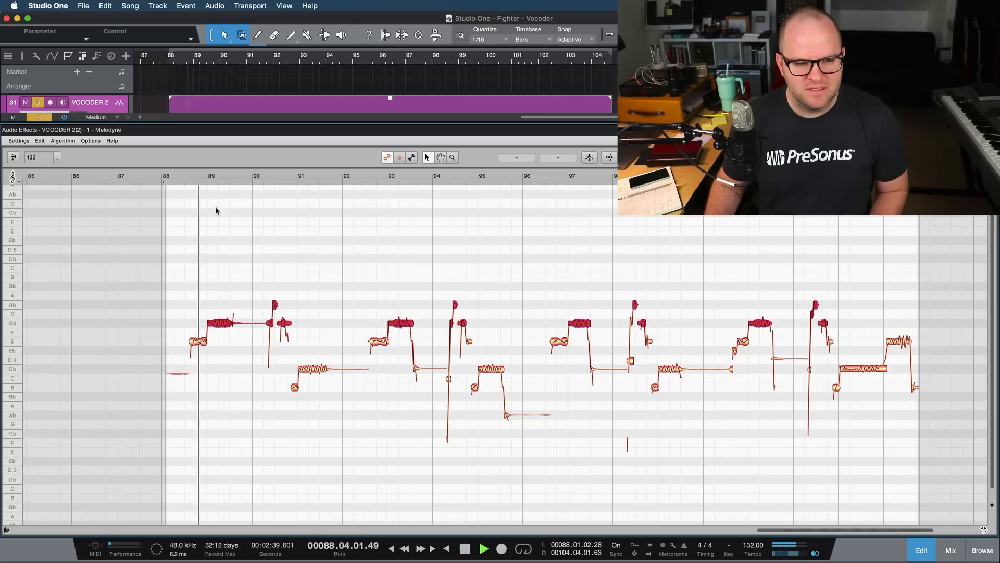
key(space)
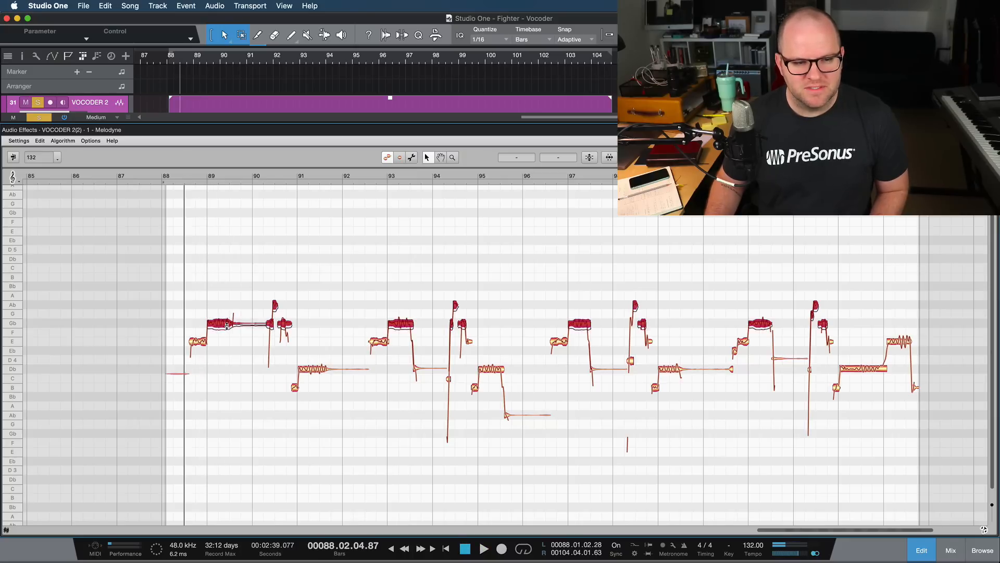
drag(227, 325, 228, 329)
key(space)
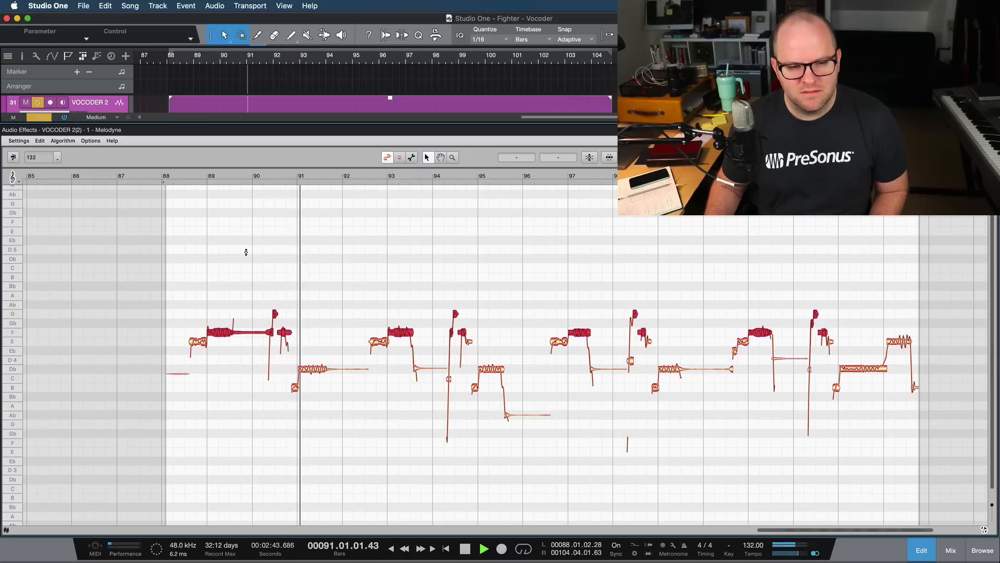
key(space)
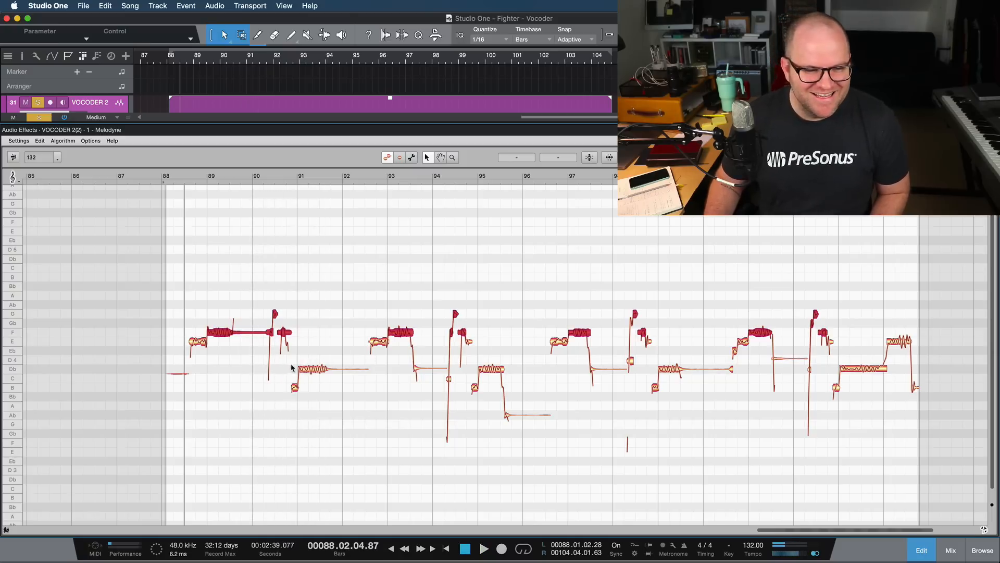
- Lower the Db4 notes across the event to C4 and play the harmony from bar 88
drag(287, 367, 868, 384)
key(space)
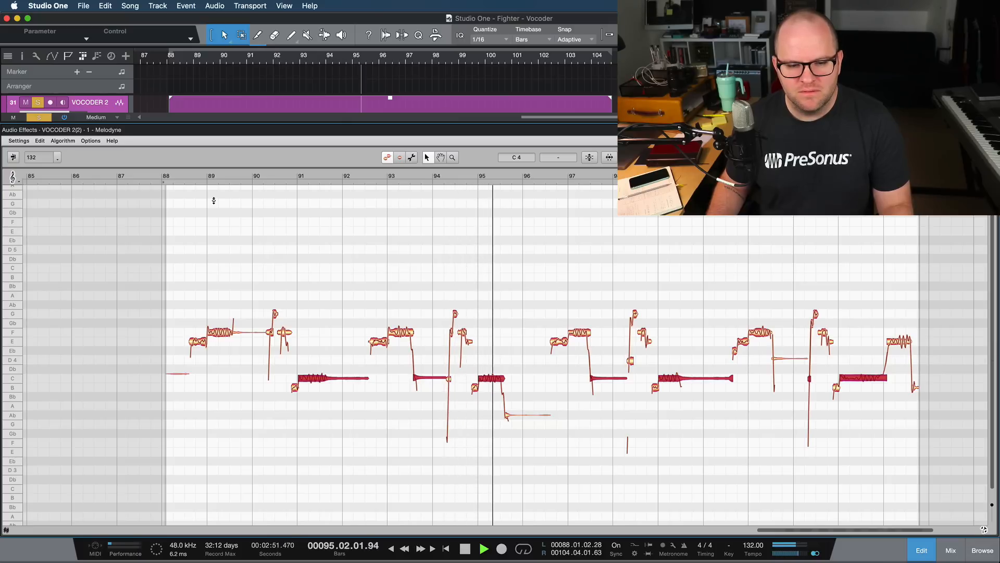
key(space)
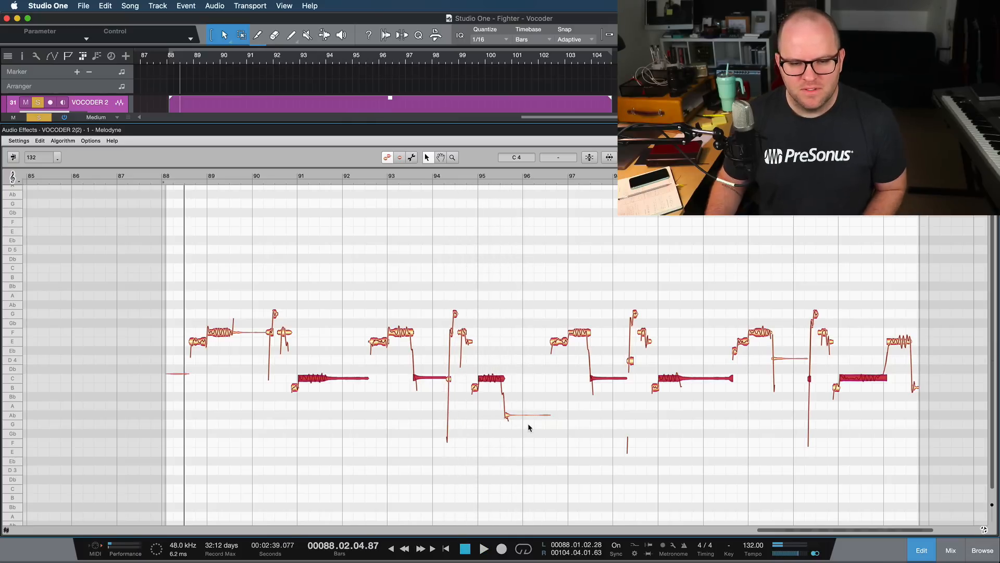
- Raise the long Ab3 note after bar 95 to A3 and play the harmony from bar 95
drag(511, 417, 512, 409)
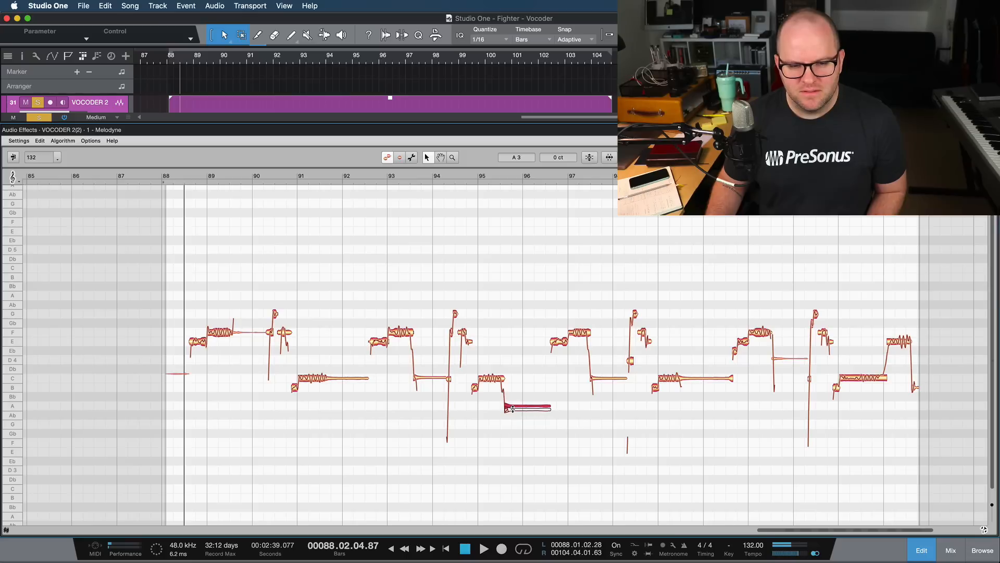
click(501, 176)
click(485, 176)
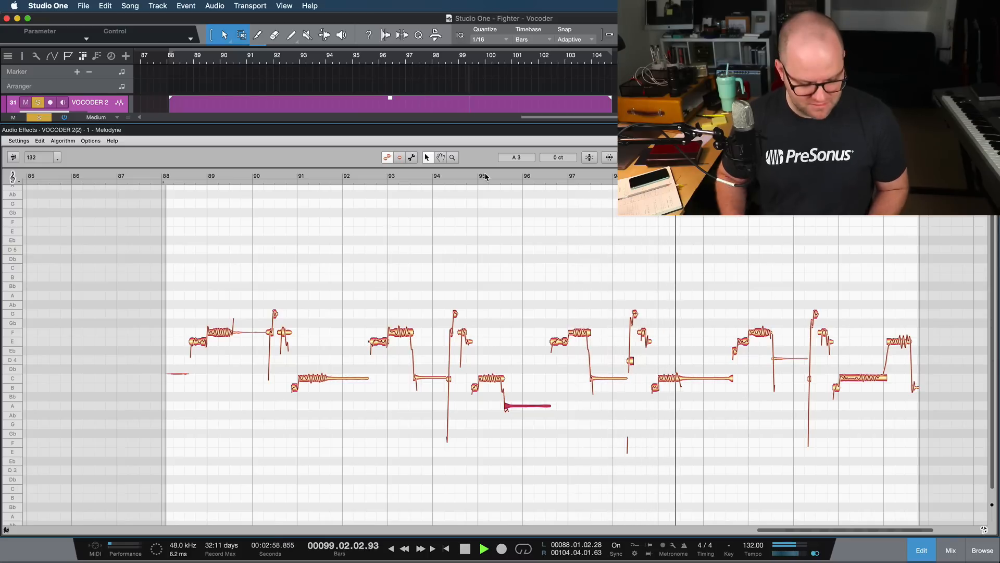
key(space)
- Return to the arrangement and make a complete duplicate of the VOCODER 2 track
key(F2)
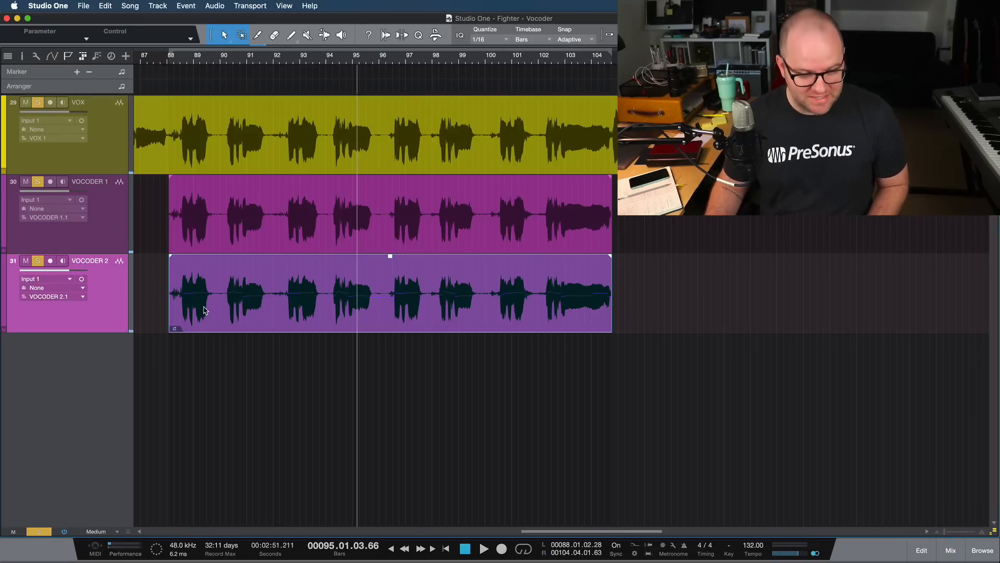
right_click(101, 307)
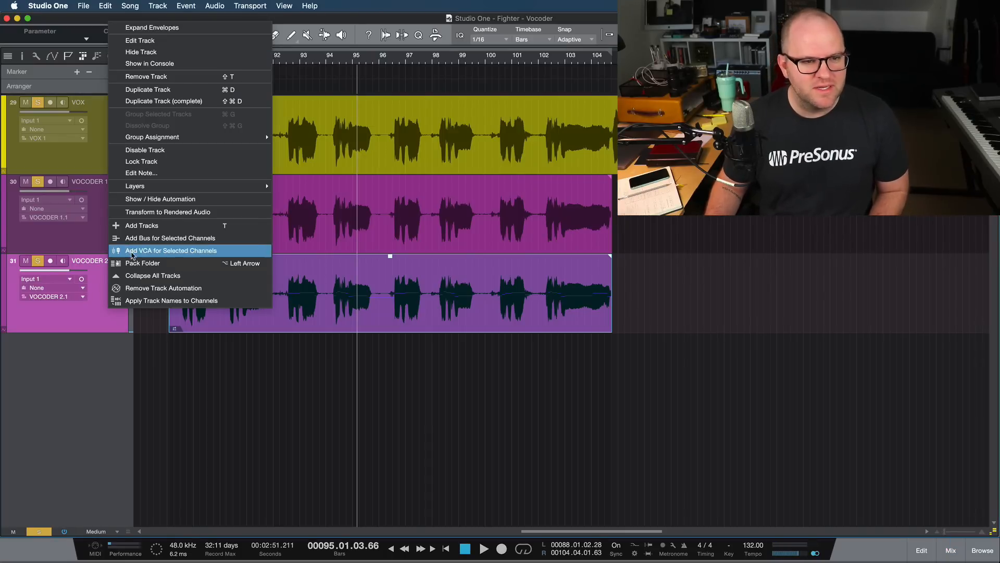
click(152, 102)
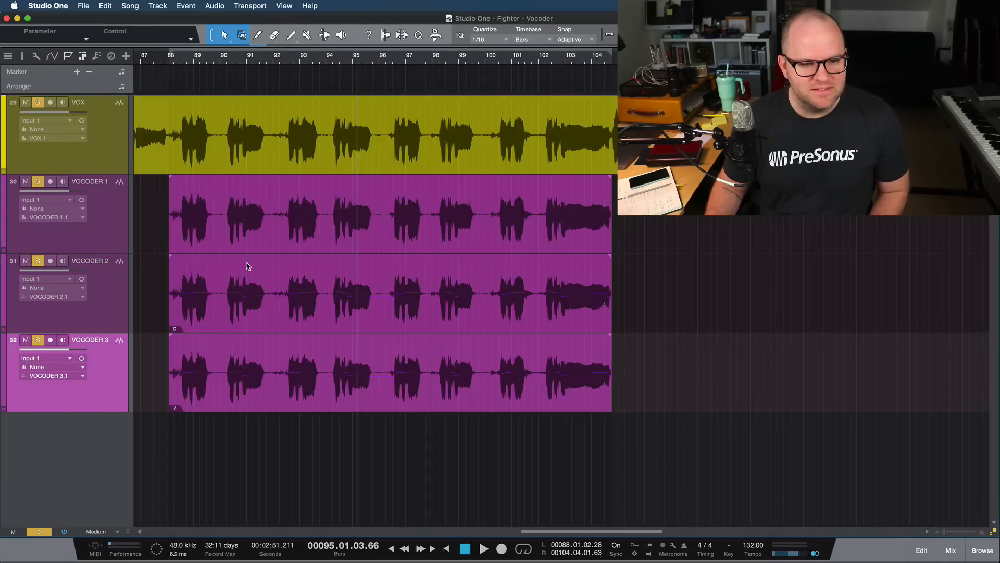
- Render the Melodyne edits of the VOCODER 2 event and open the VOCODER 3 event in Melodyne
click(243, 325)
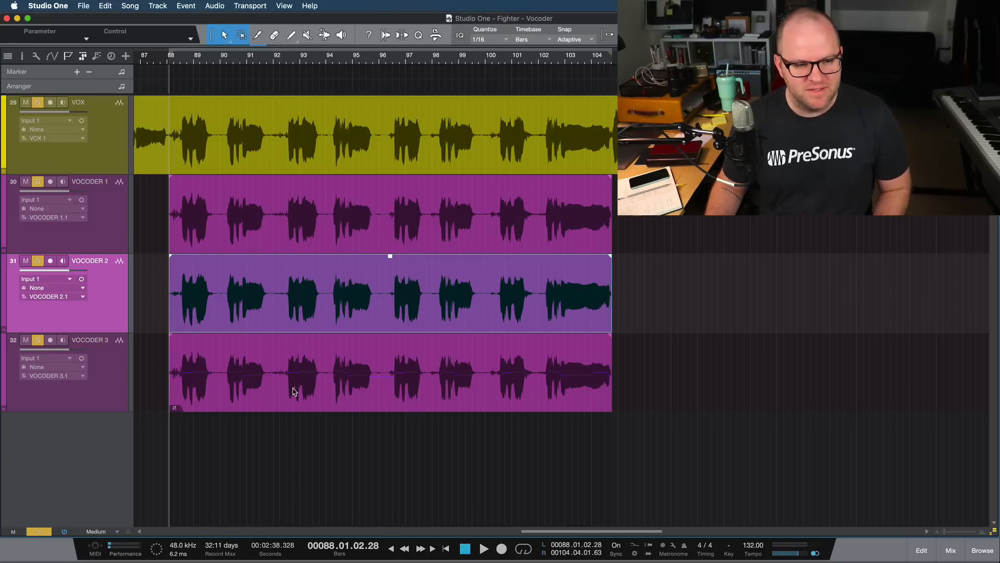
click(284, 393)
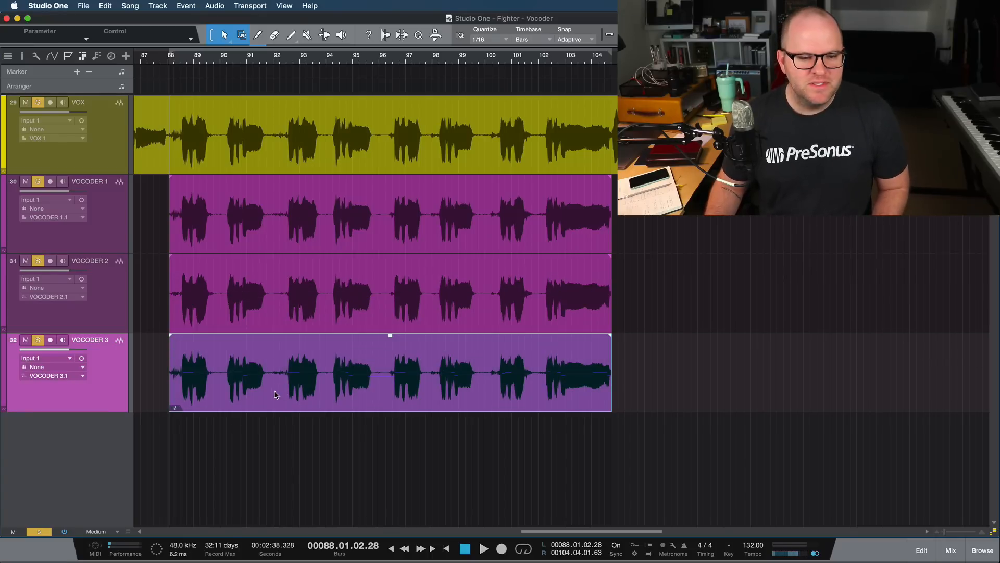
double_click(276, 394)
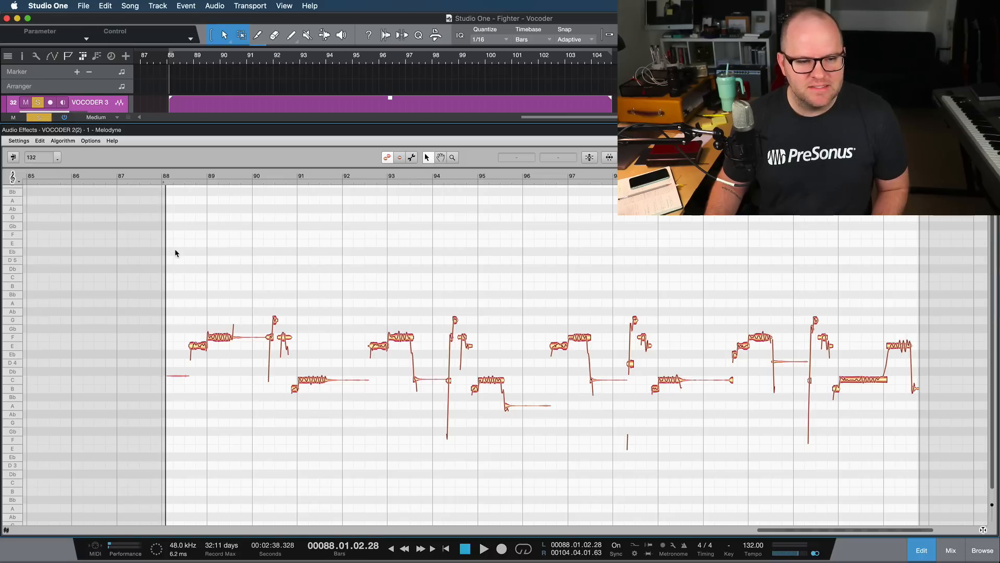
drag(175, 253, 980, 478)
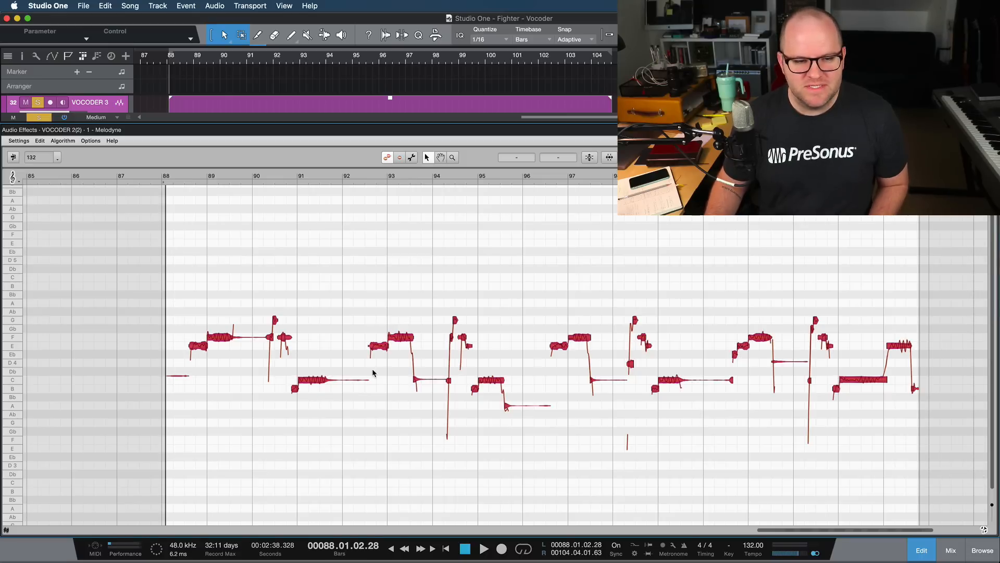
right_click(226, 340)
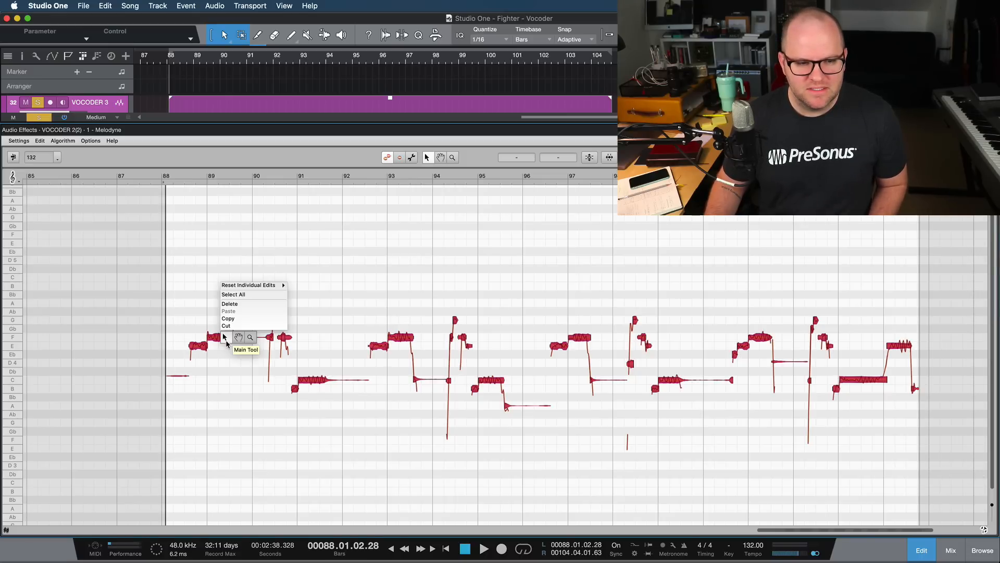
click(236, 265)
key(F3)
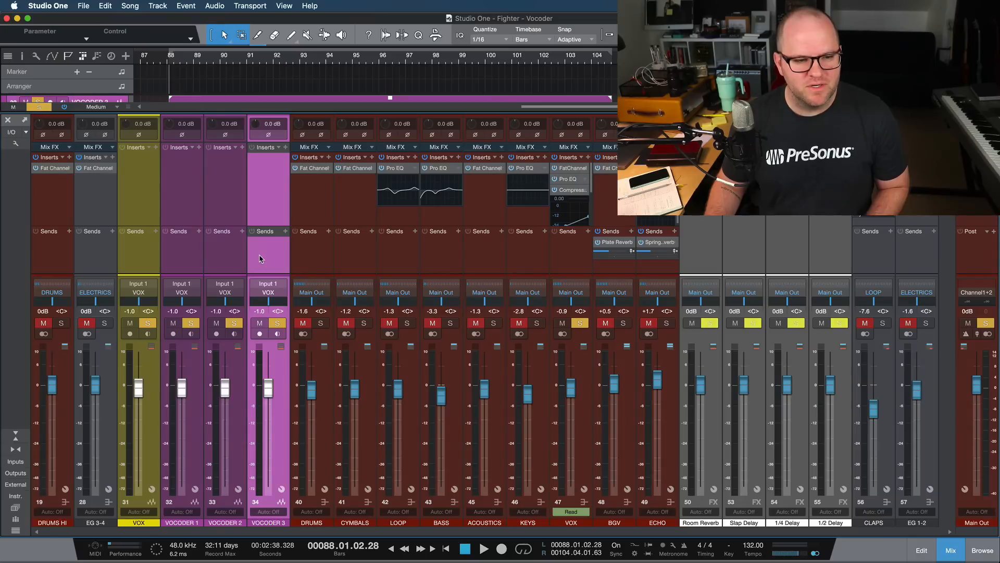
key(F3)
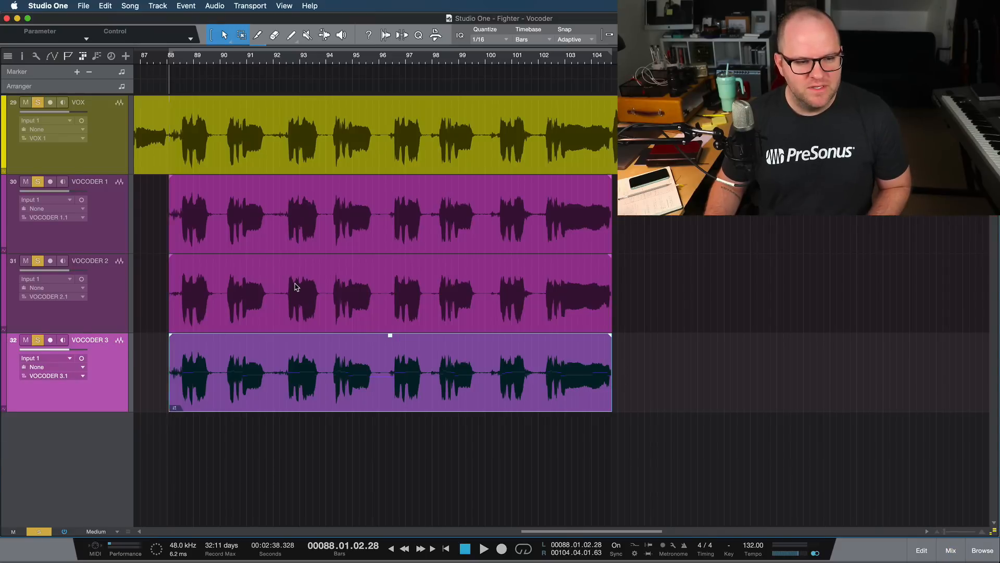
key(F3)
key(F3)
key(F3)
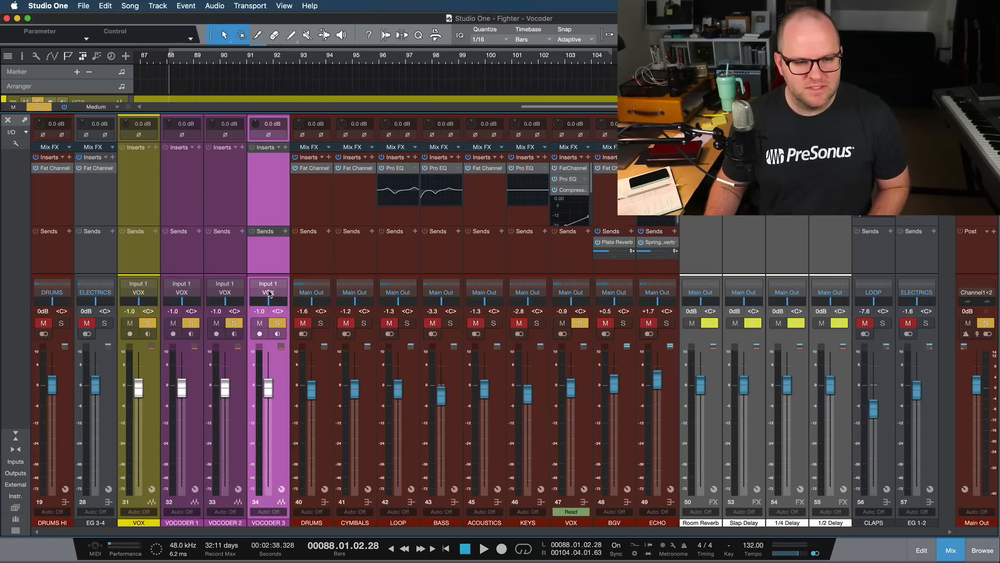
key(F3)
key(F2)
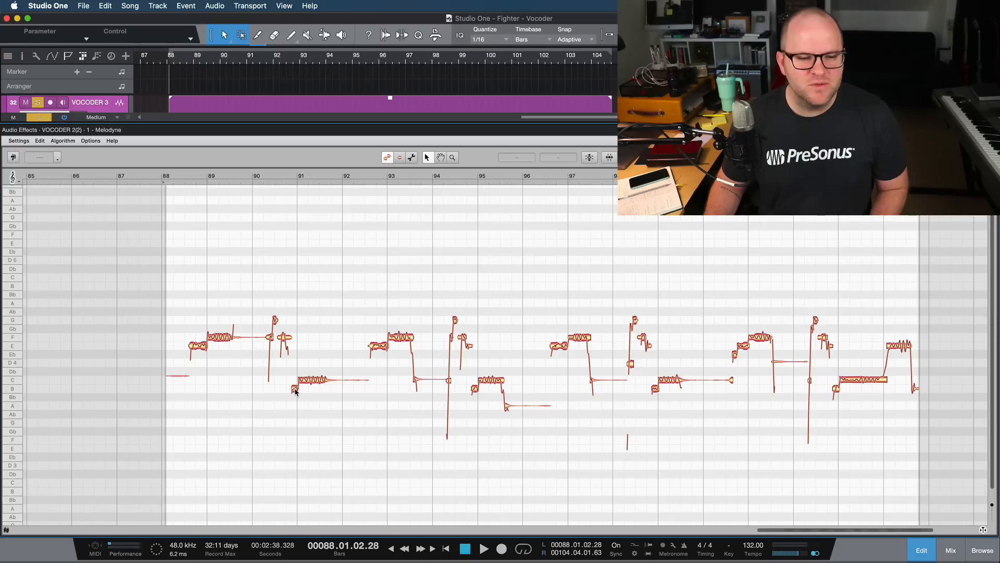
- Try to transpose all VOCODER 3 notes down so the F4 notes land on Bb3, and play the harmony from bar 88
key(super+a)
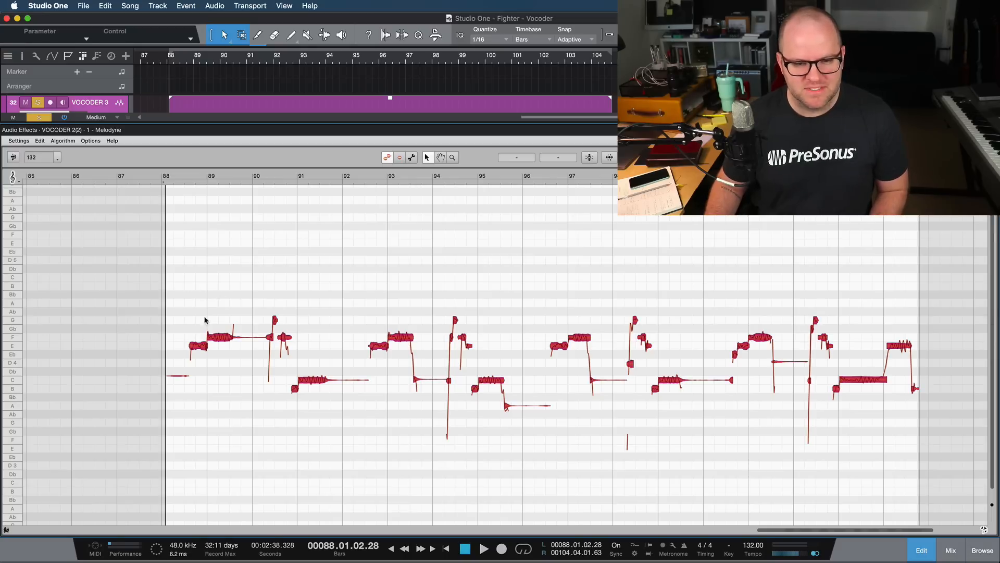
click(194, 178)
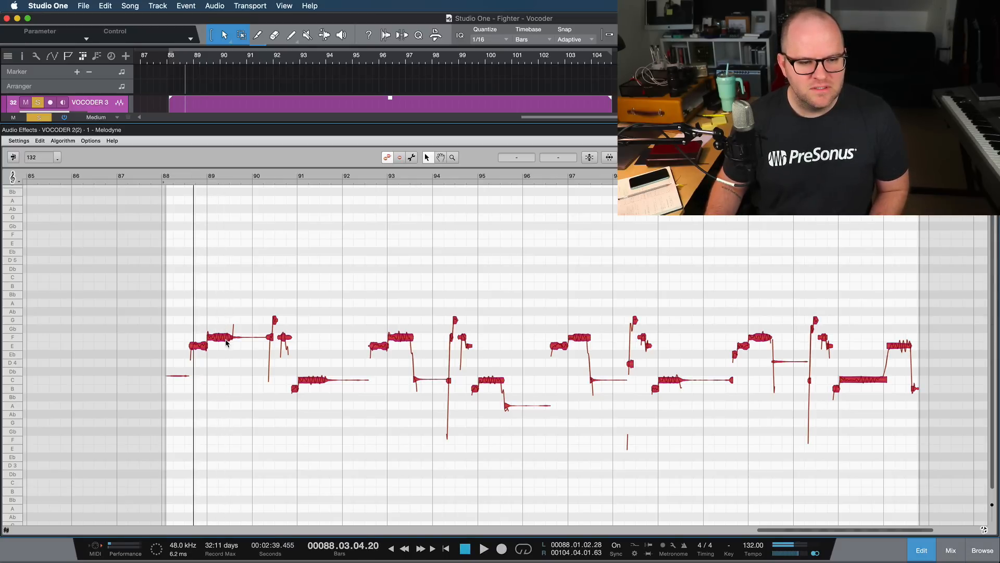
drag(225, 339, 226, 399)
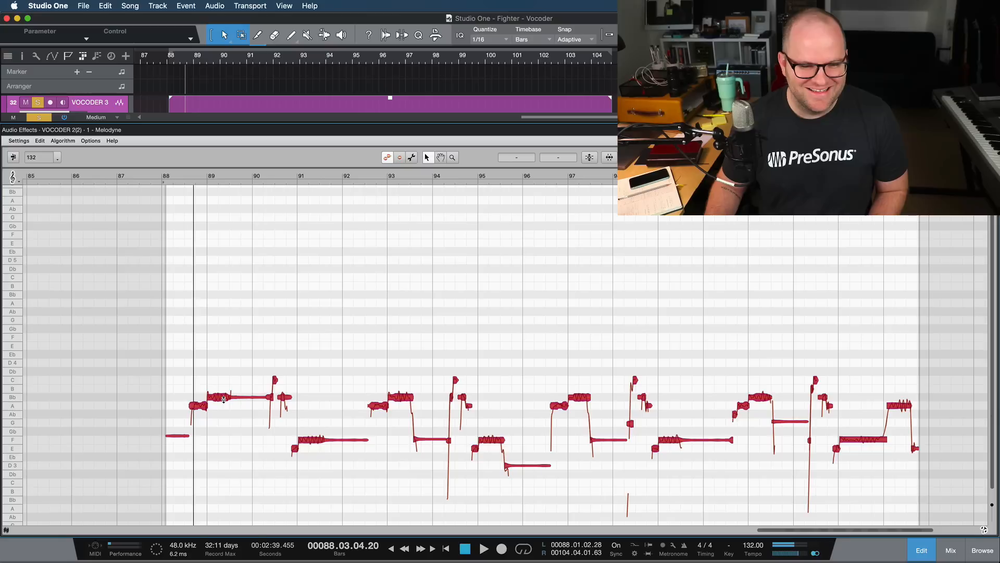
key(space)
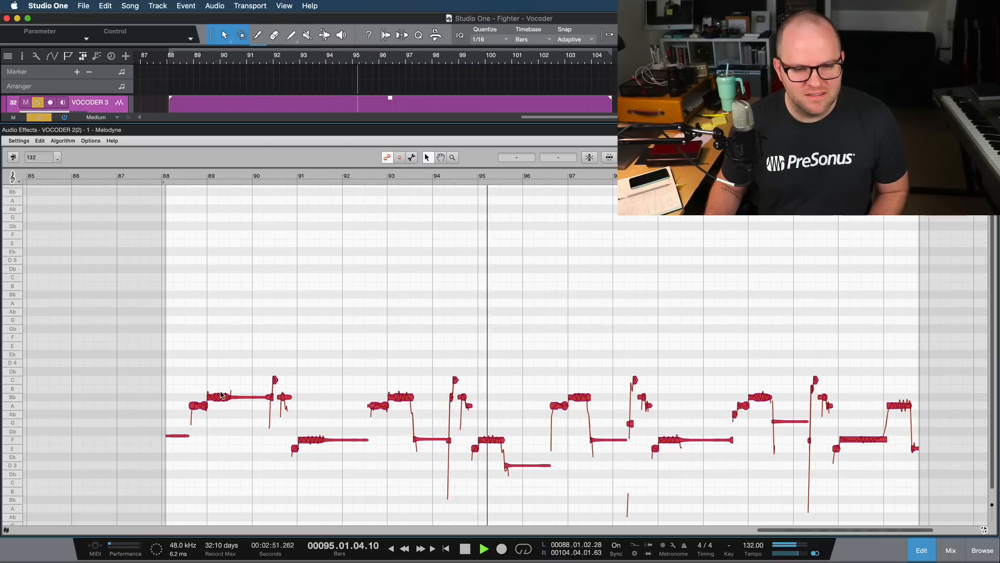
key(space)
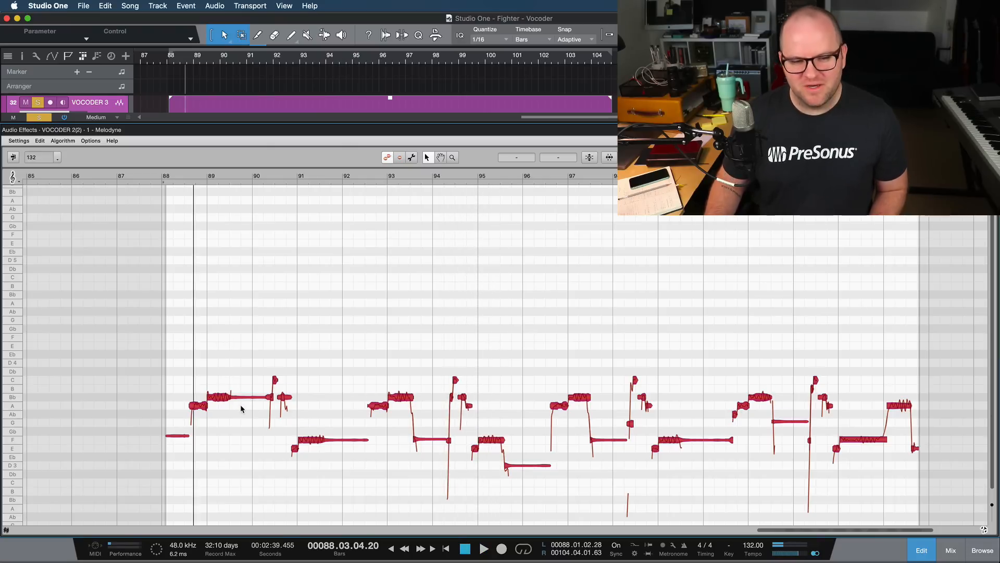
- Audition the section from bar 88 in the full mix and with the VOX and VOCODER tracks soloed, zoomed to the VOCODER 3 event
key(F3)
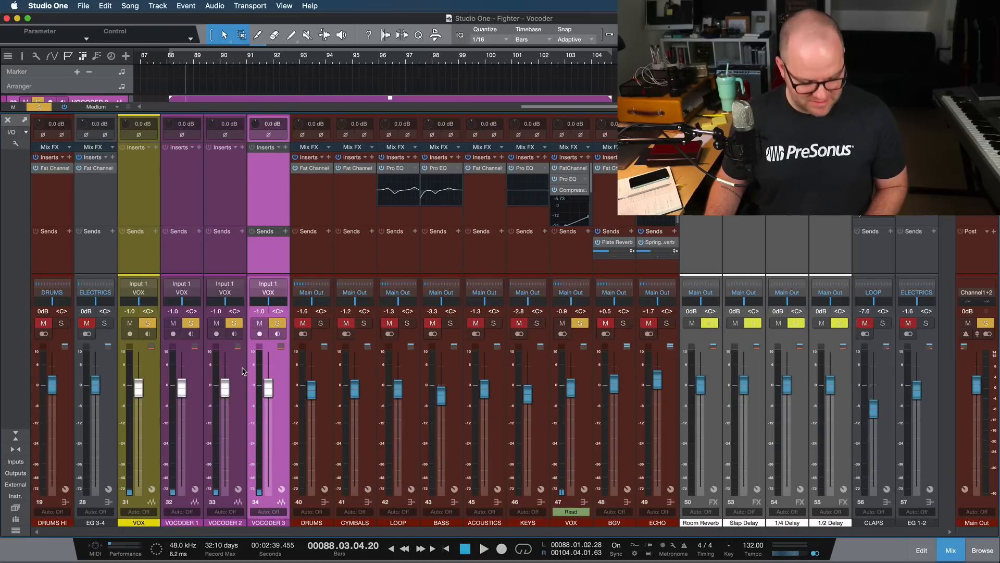
key(F3)
key(space)
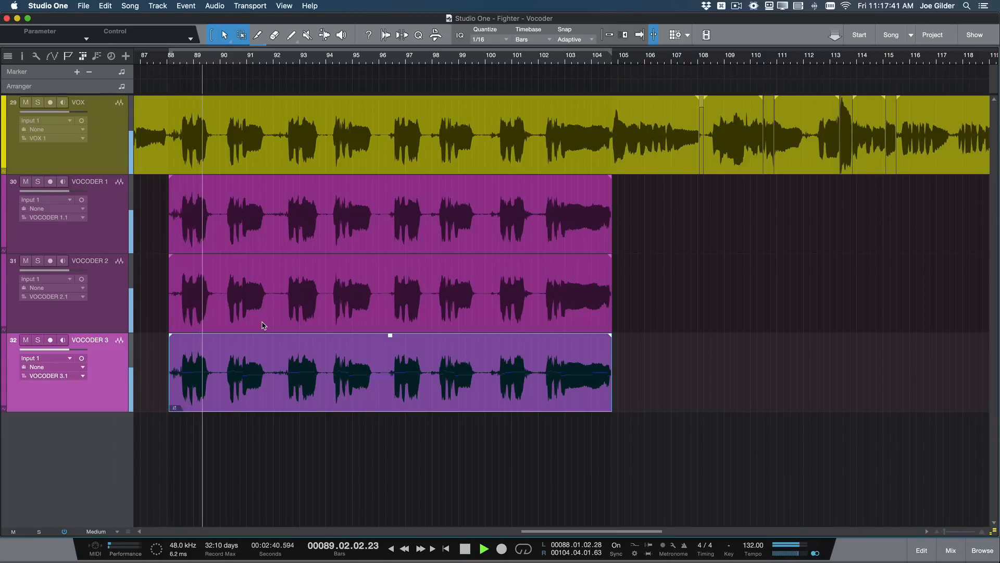
shift+click(108, 148)
key(shift+s)
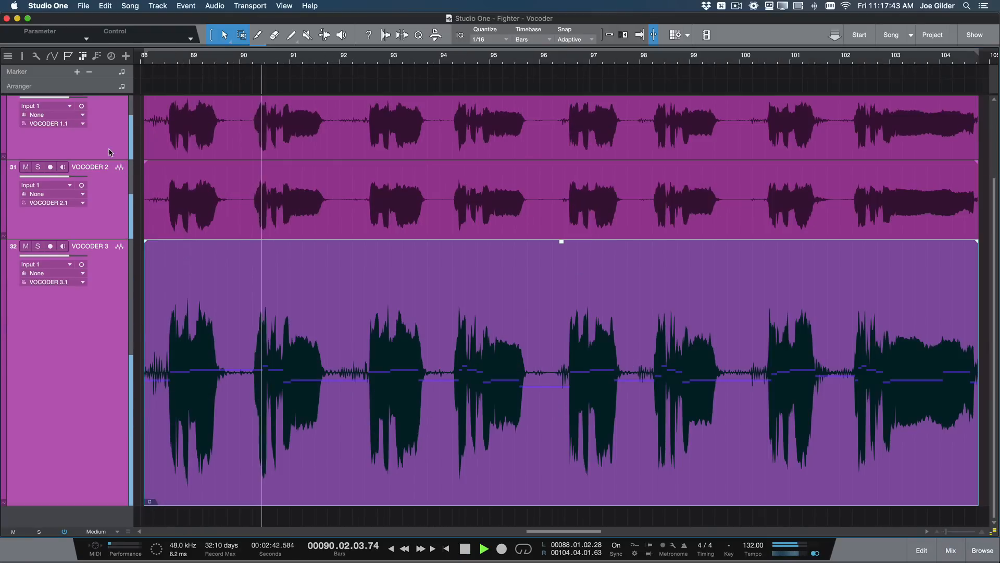
key(s)
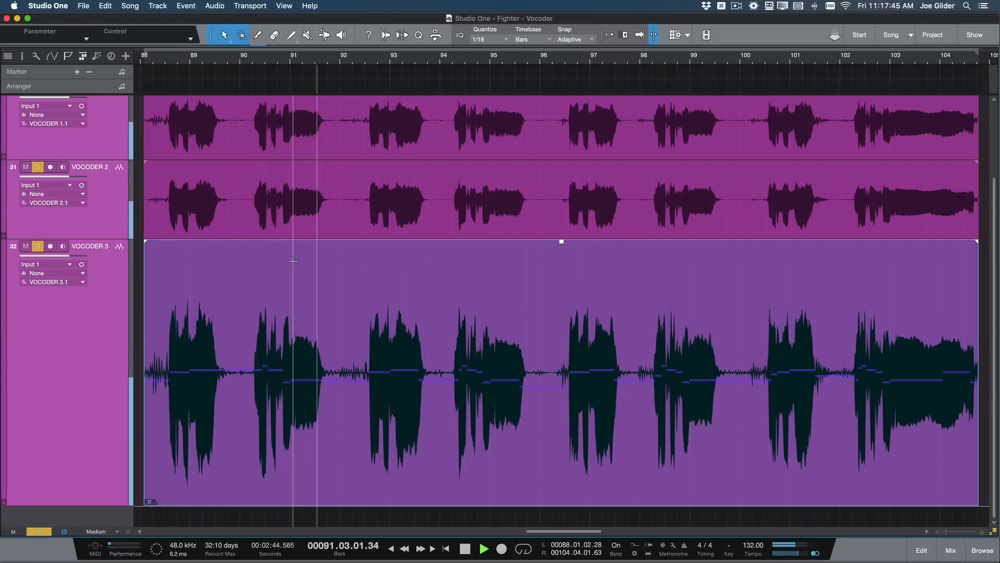
key(F3)
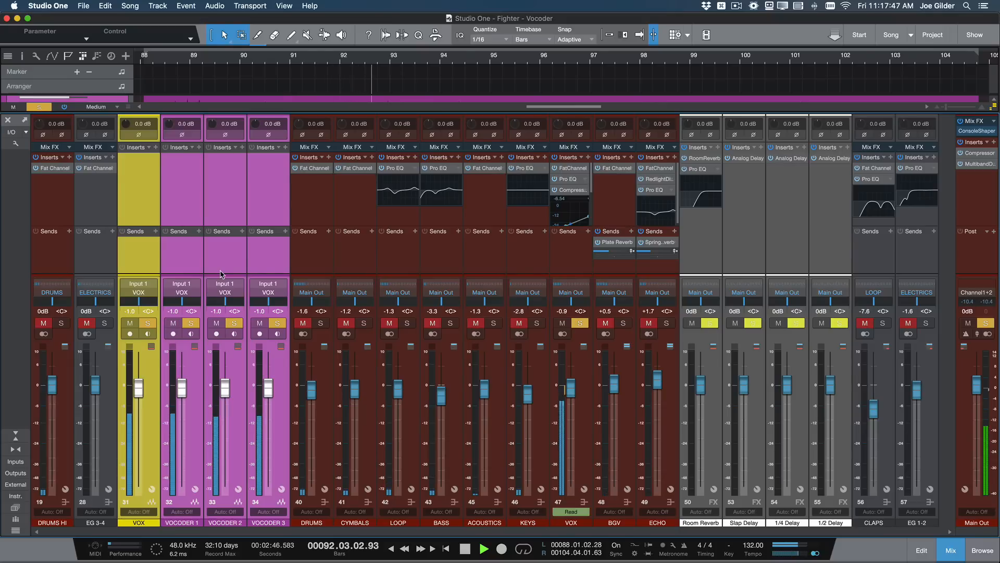
key(F3)
key(space)
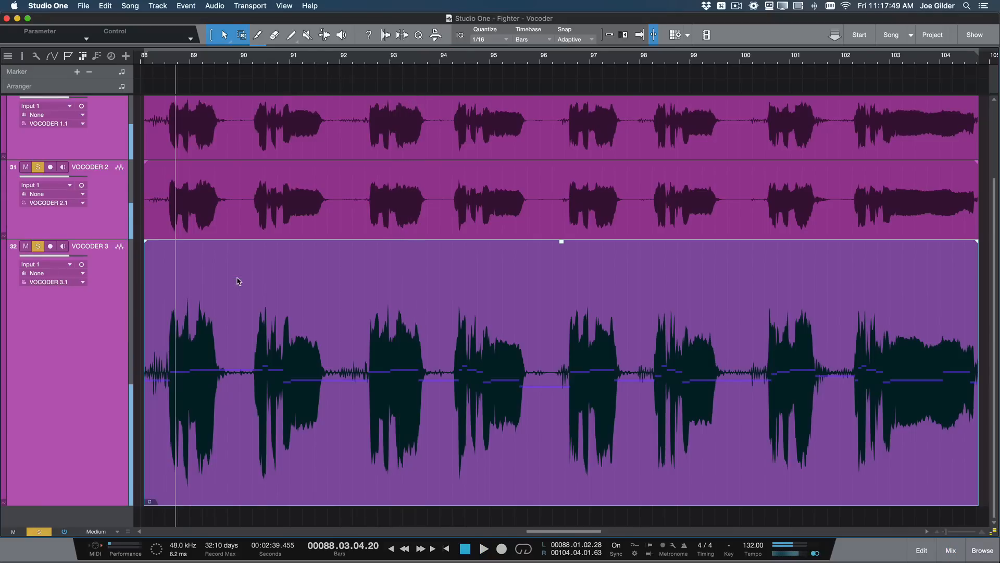
- Open the VOCODER 3 event in Melodyne and transpose all its notes up so the F4 notes land on A4
double_click(276, 427)
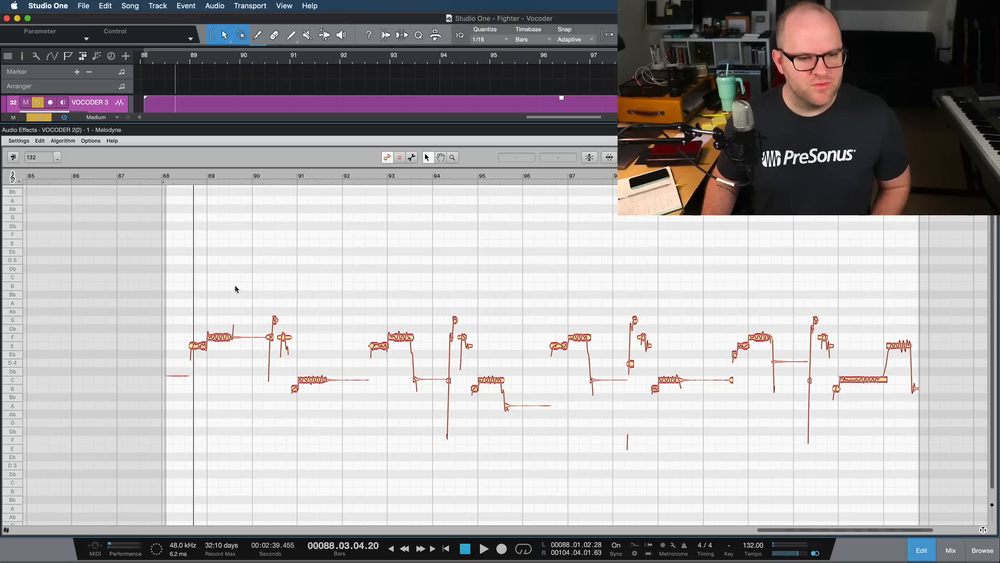
key(super+a)
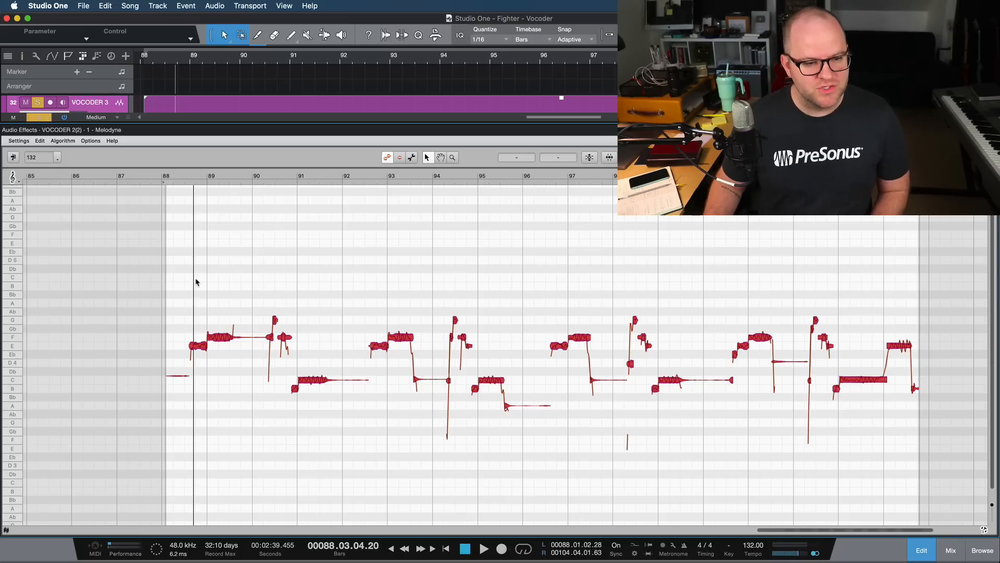
double_click(221, 337)
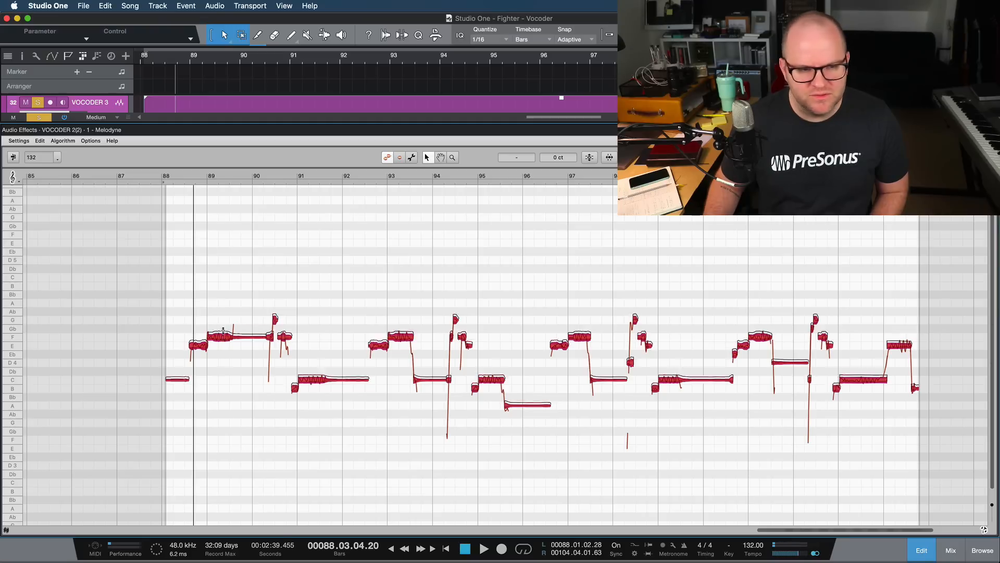
drag(222, 340, 206, 242)
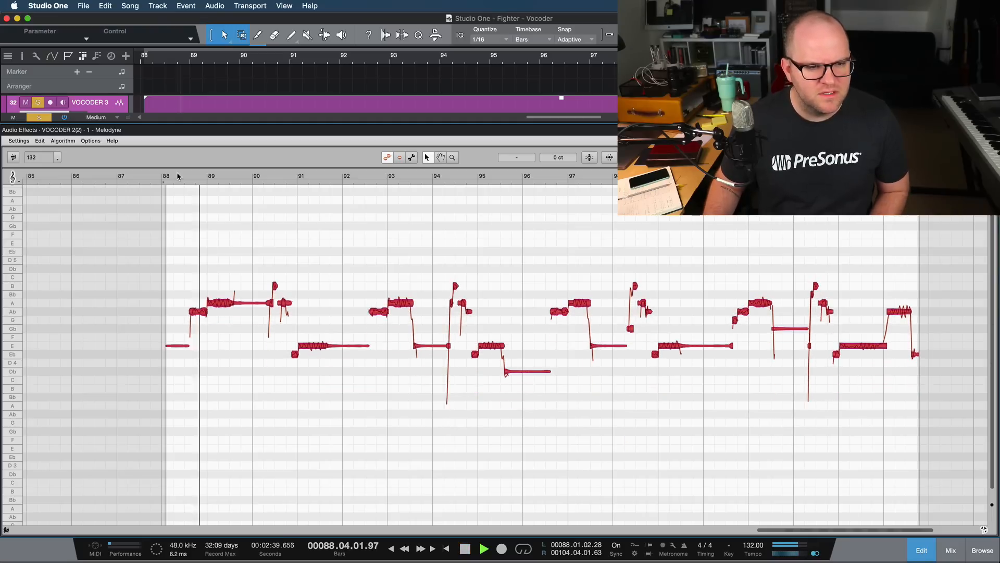
- Lower the Ab4 notes that open the phrases to G4 and play the harmony from bar 88
click(190, 334)
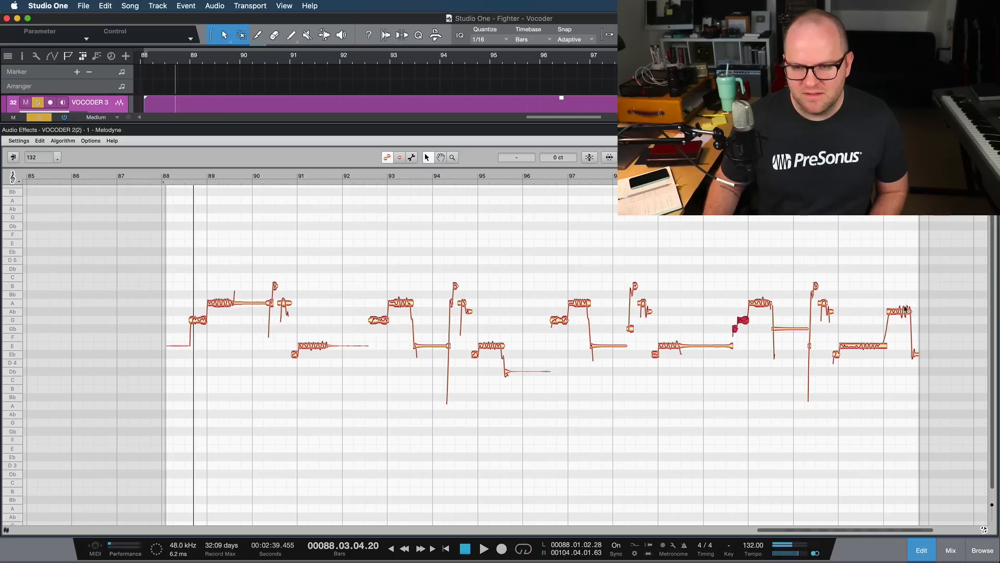
key(space)
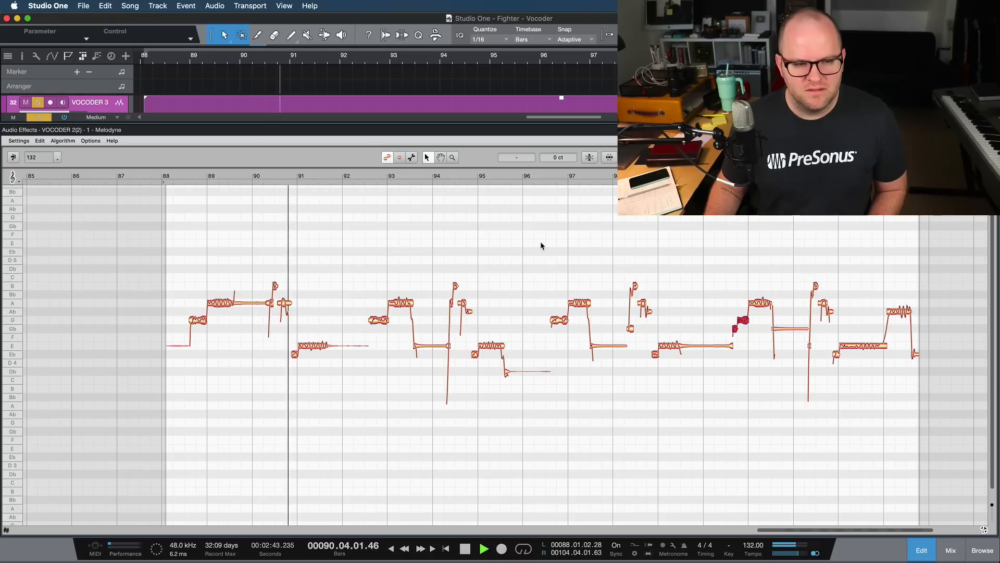
key(space)
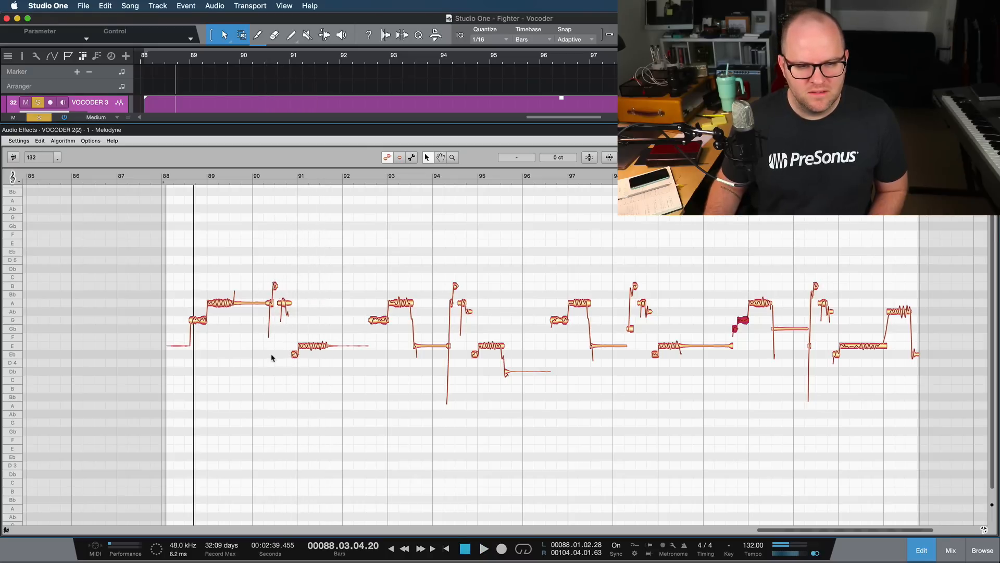
- Lower the Eb4 notes to D4 and the short B4 peak notes to Bb4, and play the harmony from bar 88
drag(264, 354, 838, 363)
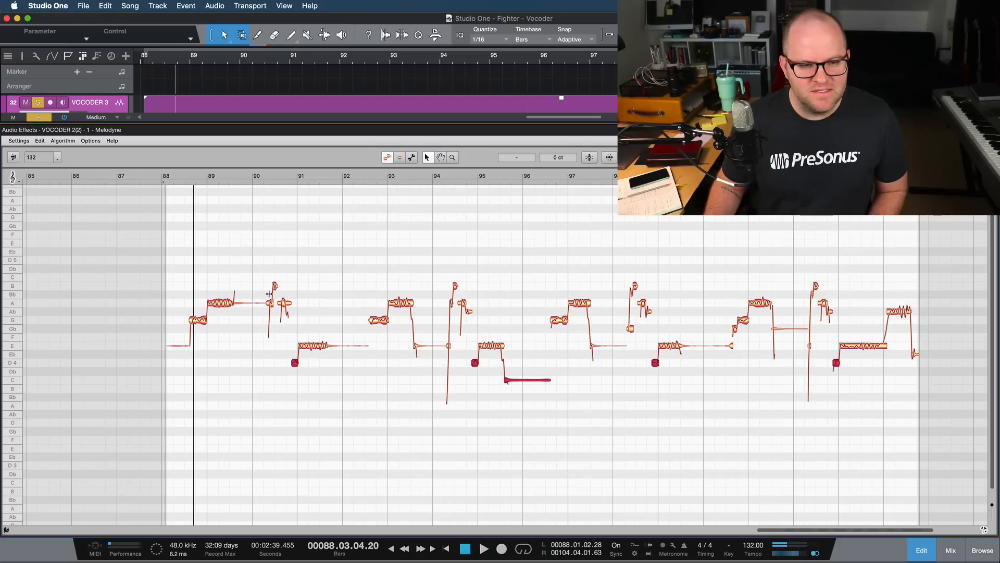
drag(254, 243, 846, 303)
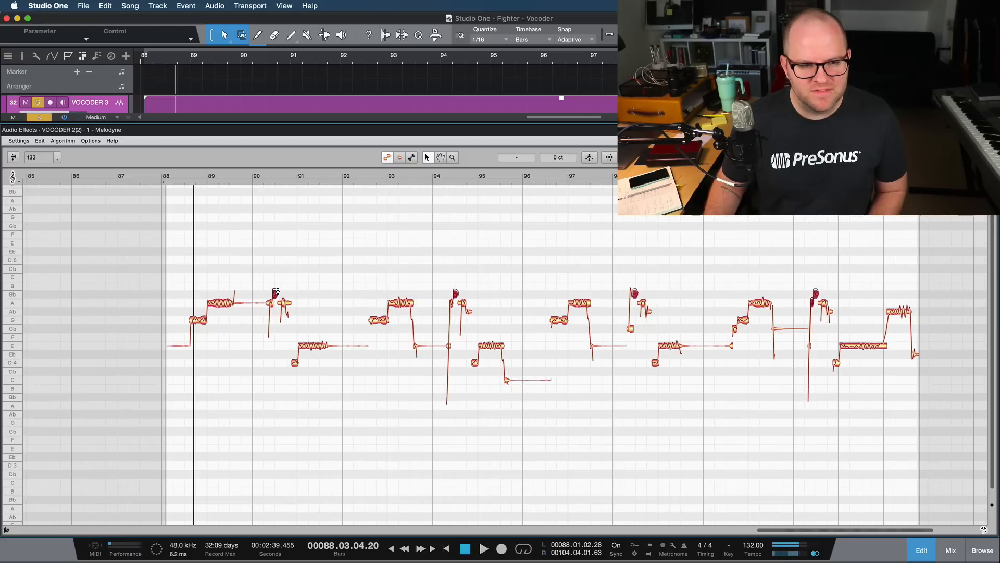
key(space)
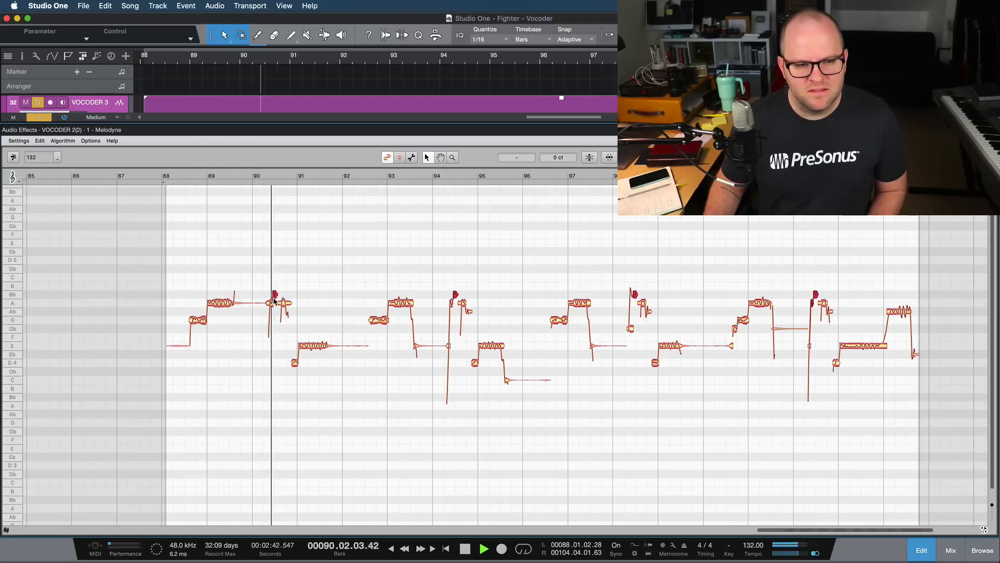
key(space)
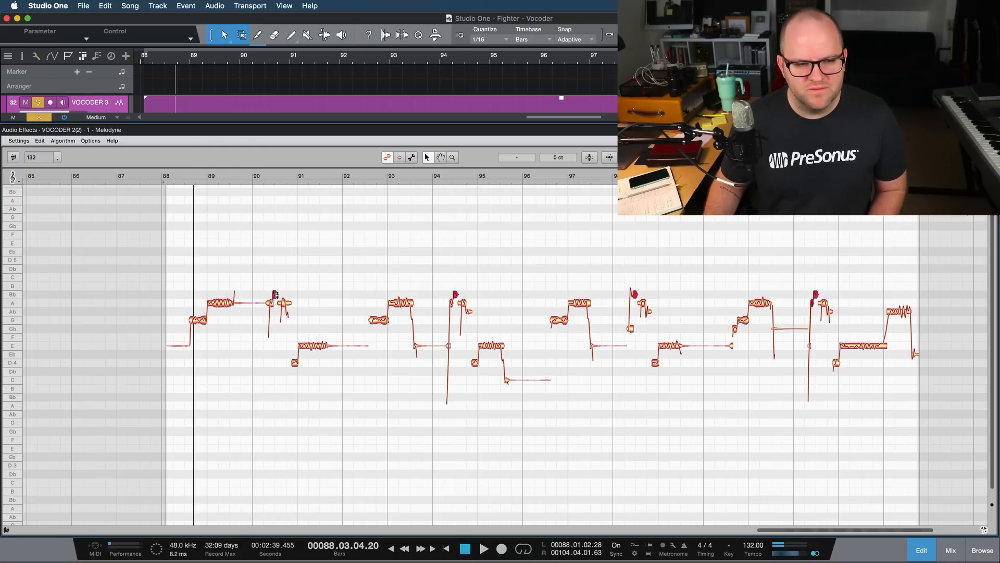
- Play through the event, moving the short Bb4 peaks and remaining Ab4 notes to A4 and the final note to E4
key(space)
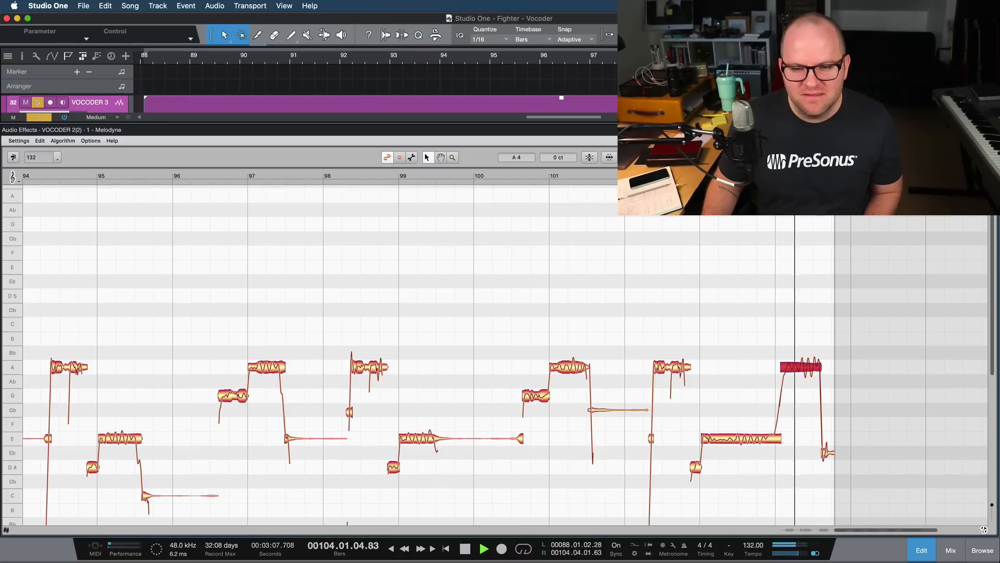
key(space)
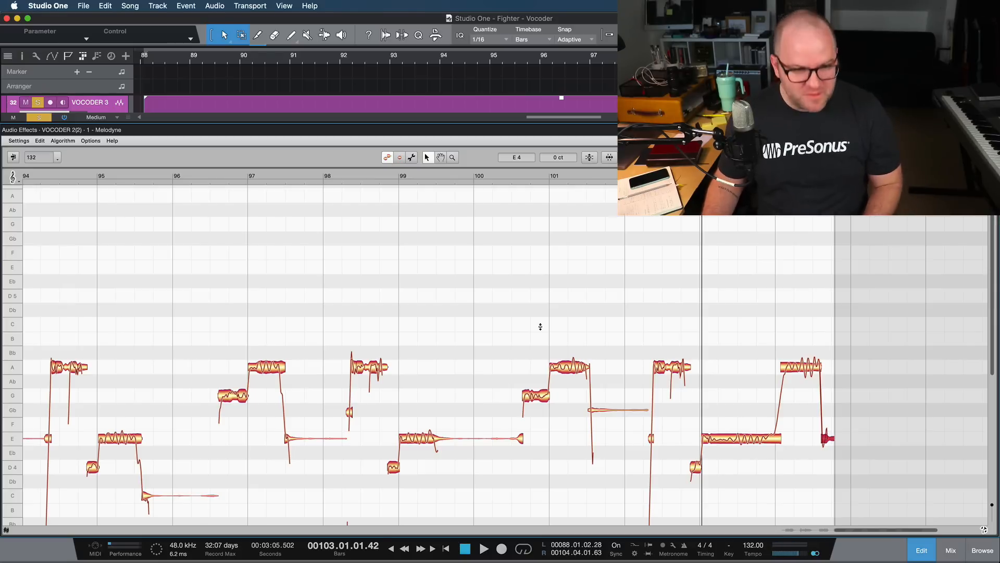
- Return to the arrangement and make a complete duplicate of the VOCODER 3 track
key(F3)
key(F3)
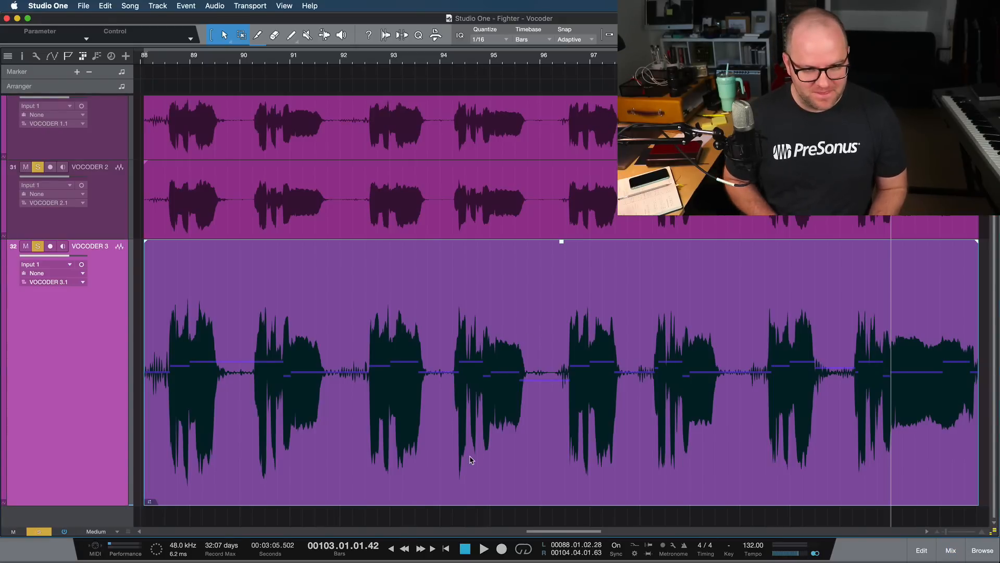
right_click(101, 395)
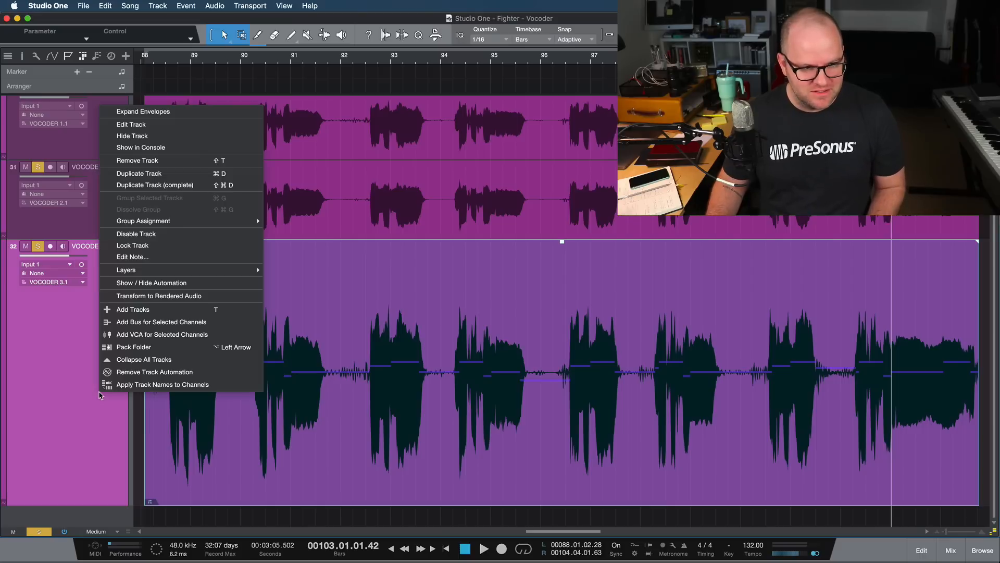
click(155, 185)
- Enable Melodyne editing on the duplicated VOCODER 4 event and open that event in the note editor
click(313, 477)
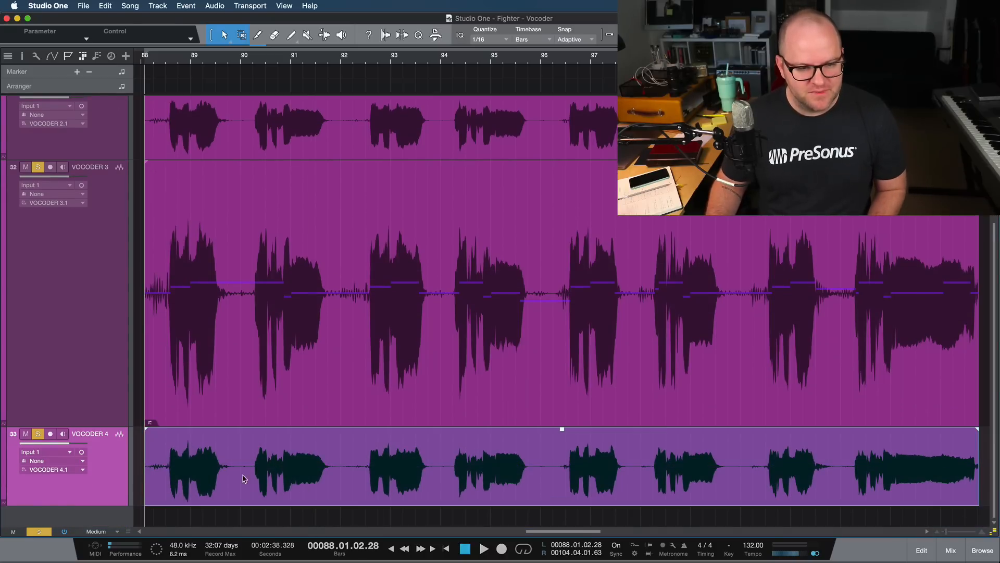
key(super+m)
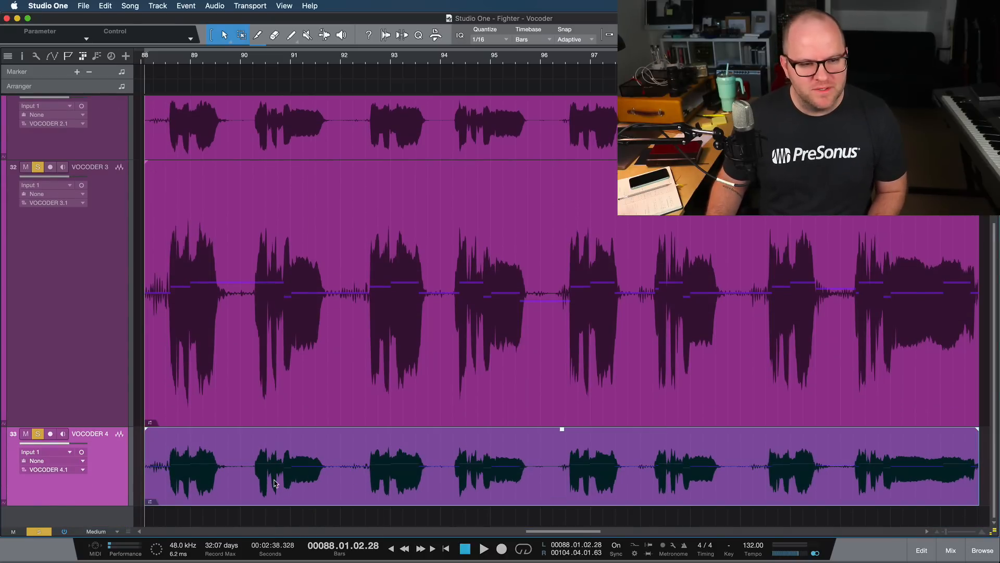
click(297, 400)
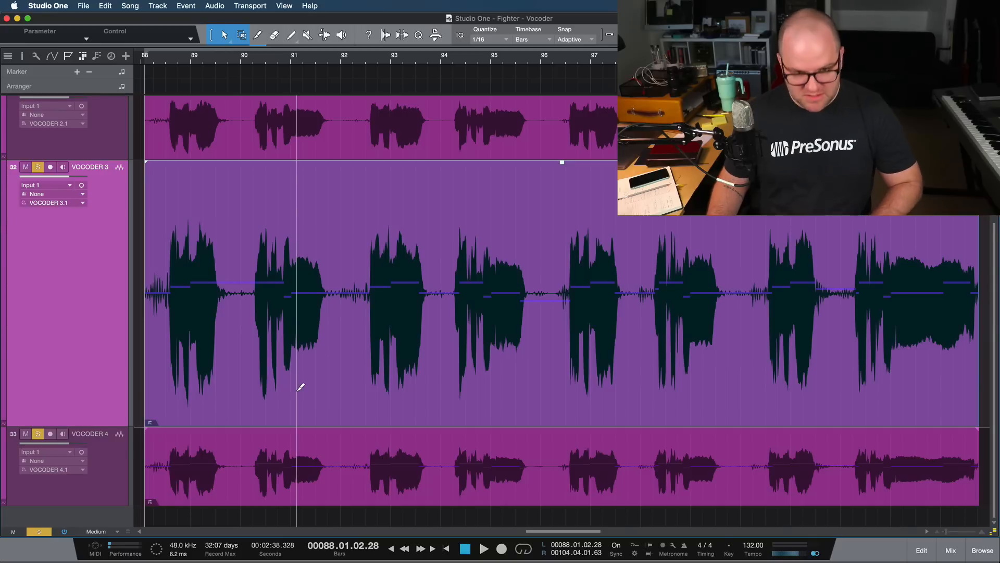
double_click(302, 487)
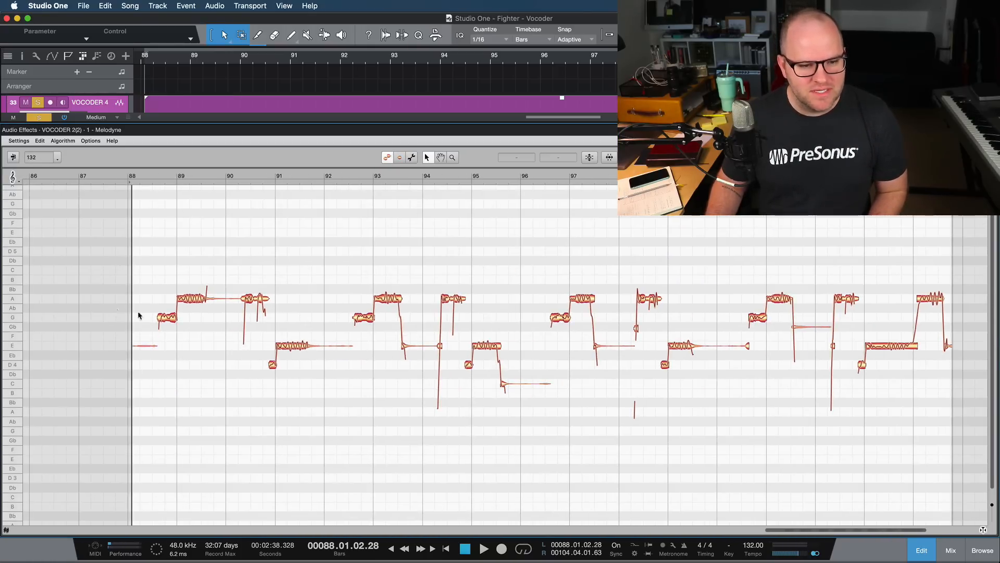
- Raise the G4 notes that open the phrases to A4, together with the sustained tail note after bar 101
drag(118, 309, 880, 333)
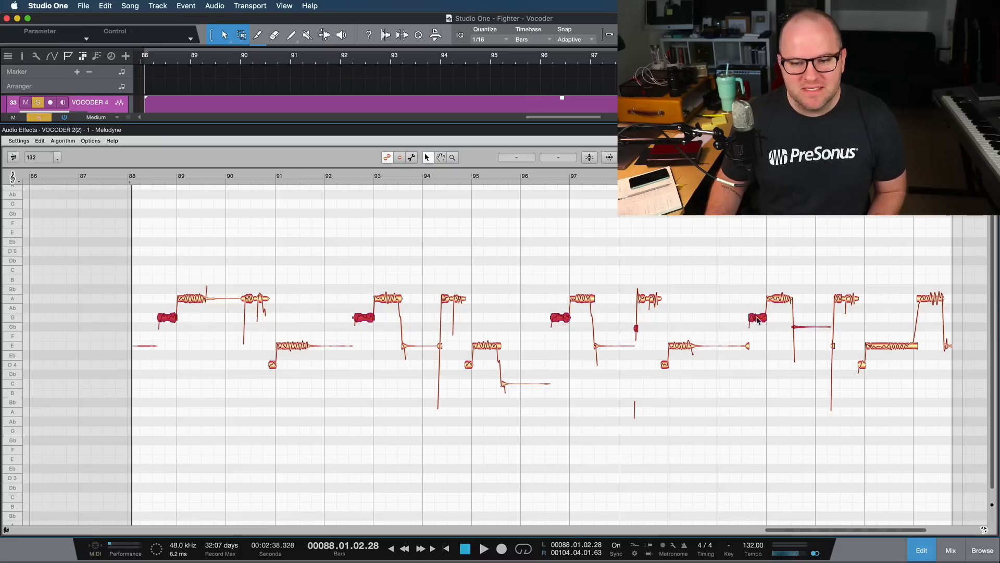
drag(758, 320, 756, 300)
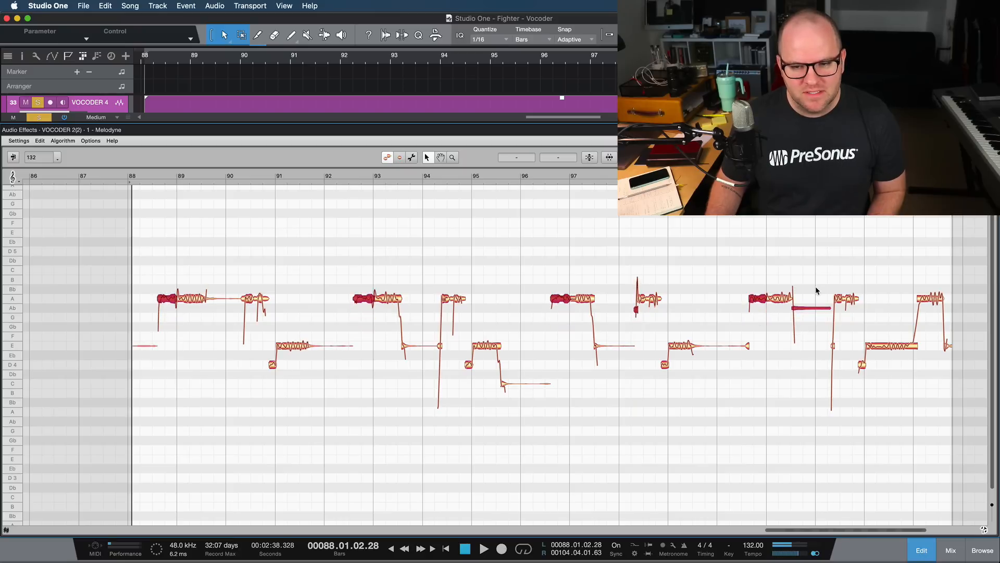
click(811, 308)
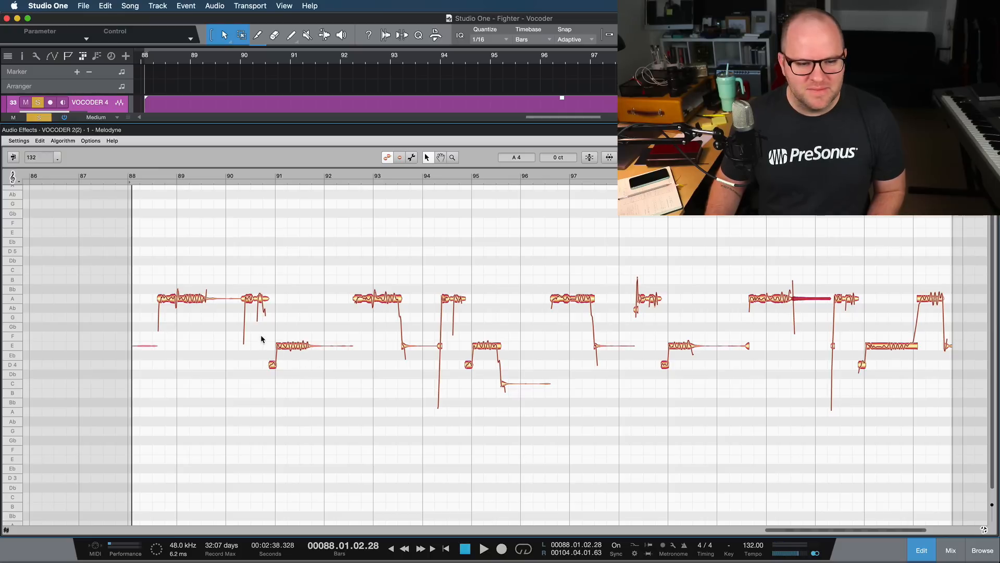
- Raise the remaining D4 and E4 phrase notes, the C4 tail near bar 95 and the final note to A4
drag(262, 339, 894, 303)
drag(884, 354, 268, 301)
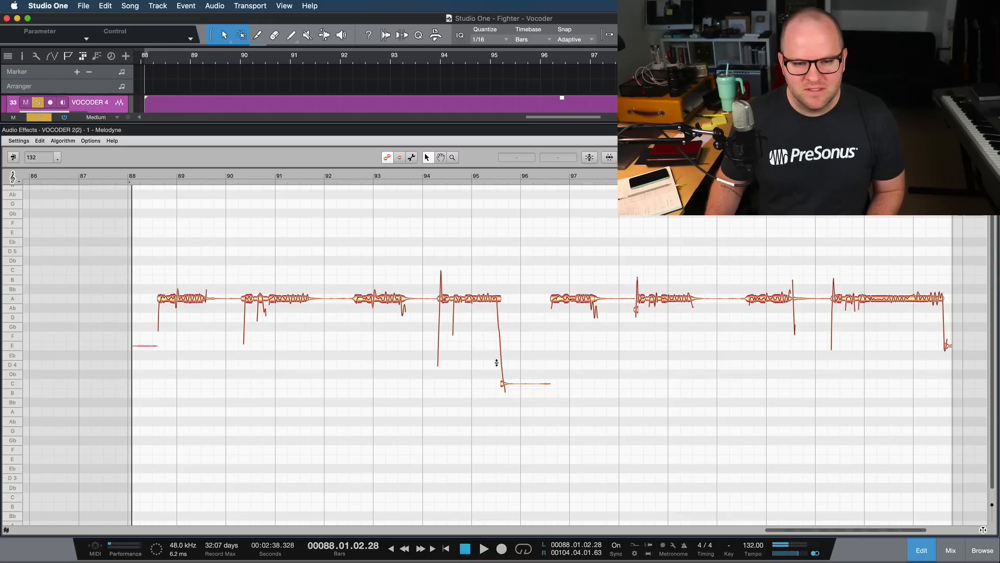
drag(496, 363, 540, 395)
drag(522, 349, 517, 300)
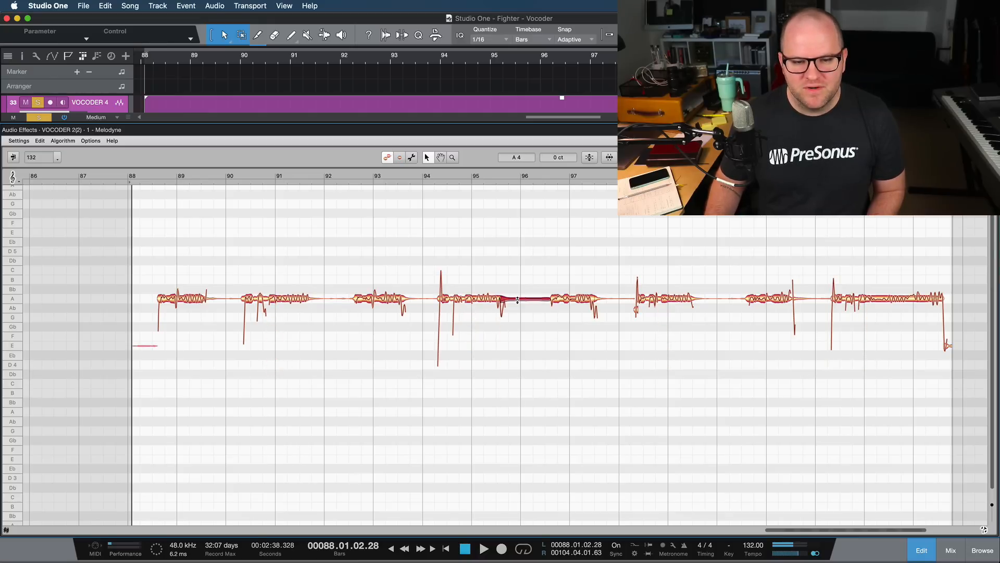
scroll(596, 356, right, 5)
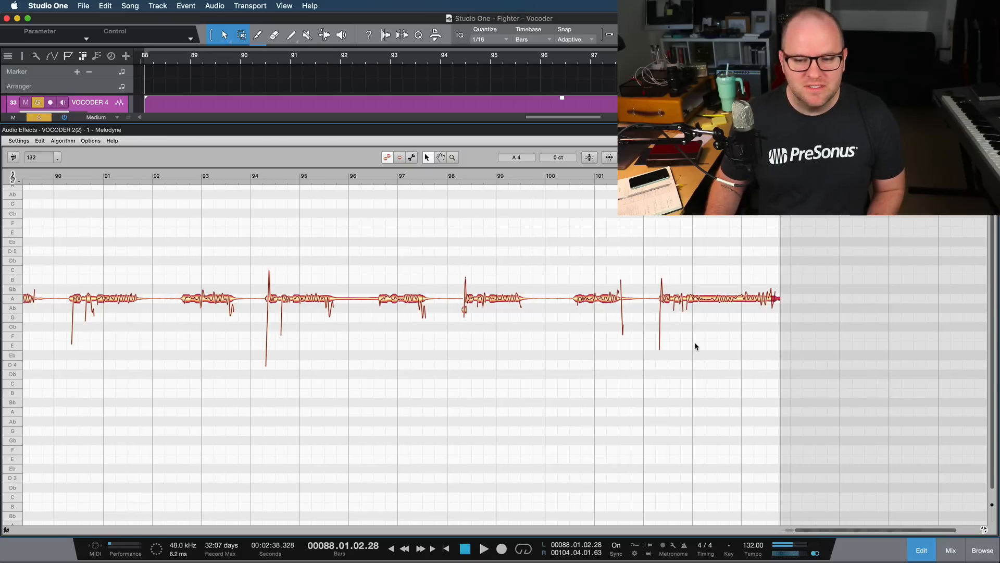
- Play the single-pitch line from bar 88 and tune the off-center notes in bar 90 to A4
scroll(695, 346, left, 15)
key(space)
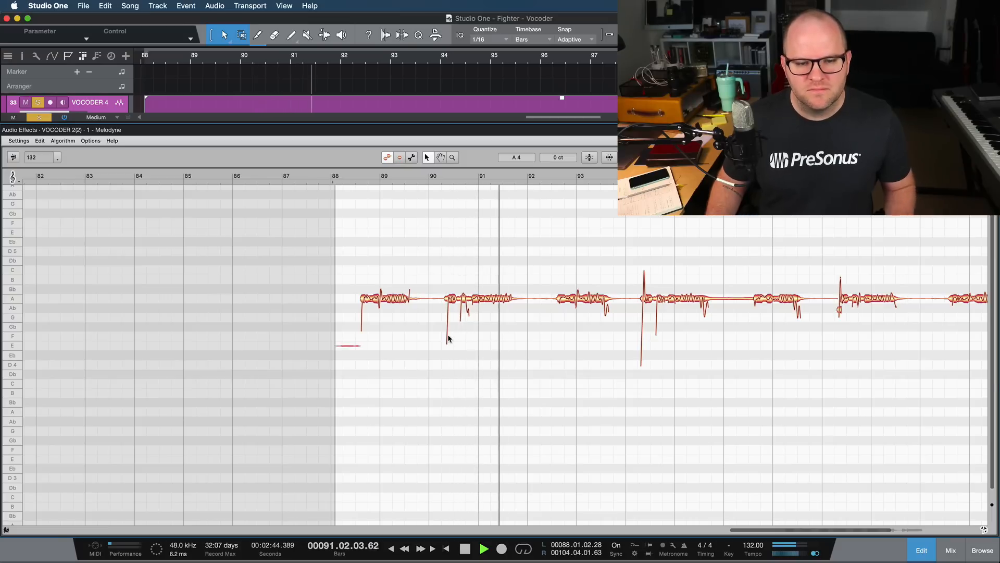
scroll(448, 338, up, 3)
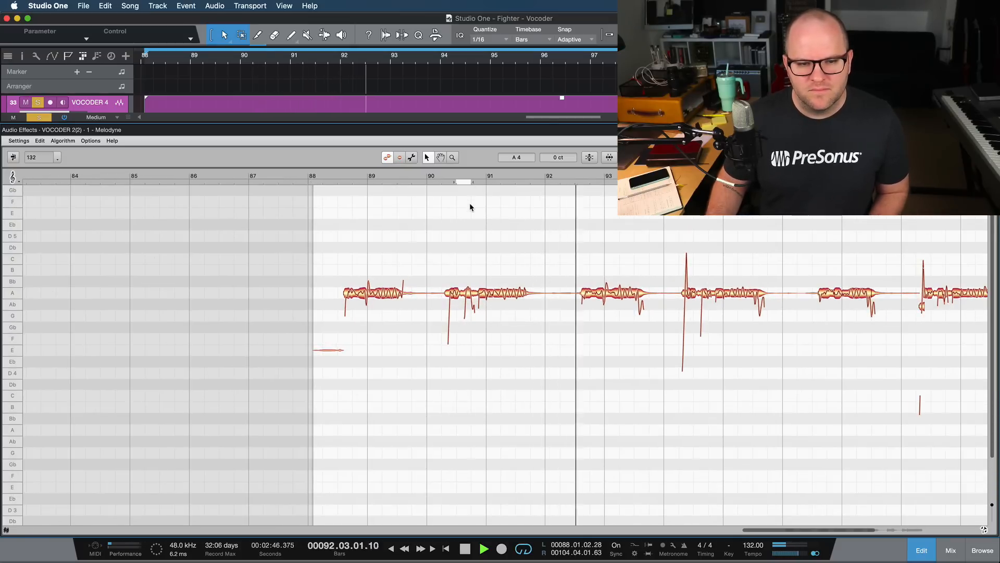
click(466, 181)
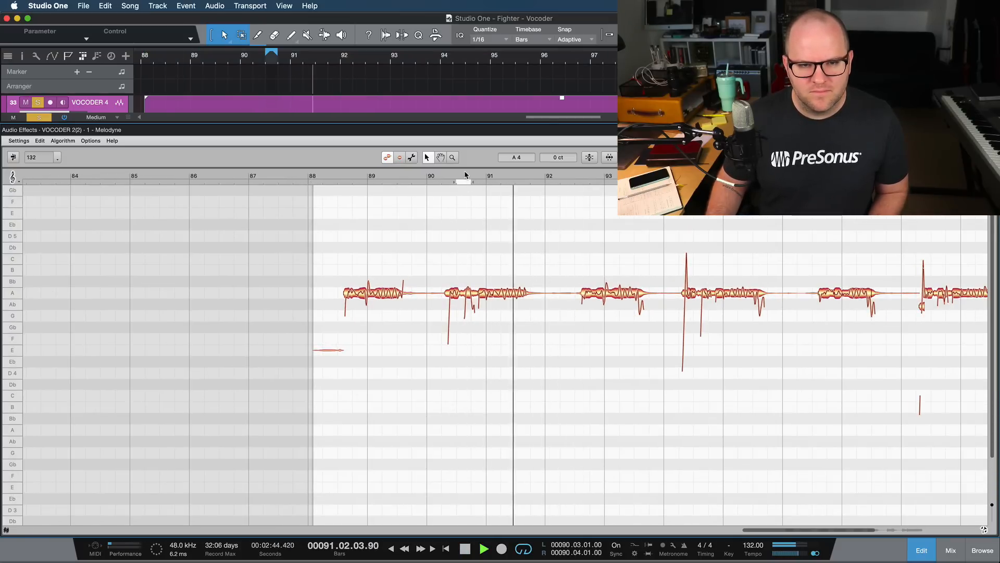
click(466, 176)
scroll(467, 228, up, 5)
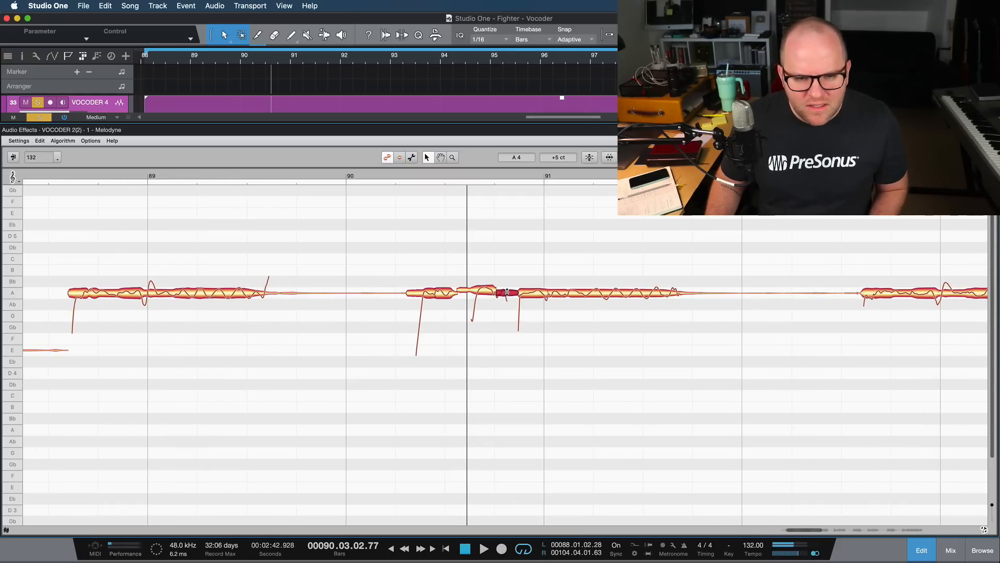
key(space)
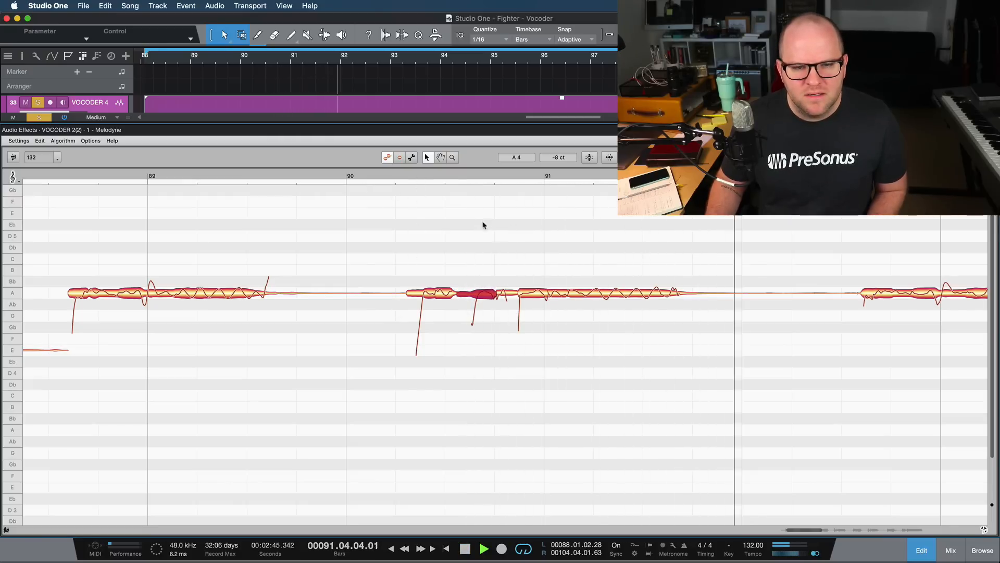
key(space)
- Play the A4 line onward from bar 90 to check the following phrases
drag(453, 161, 440, 160)
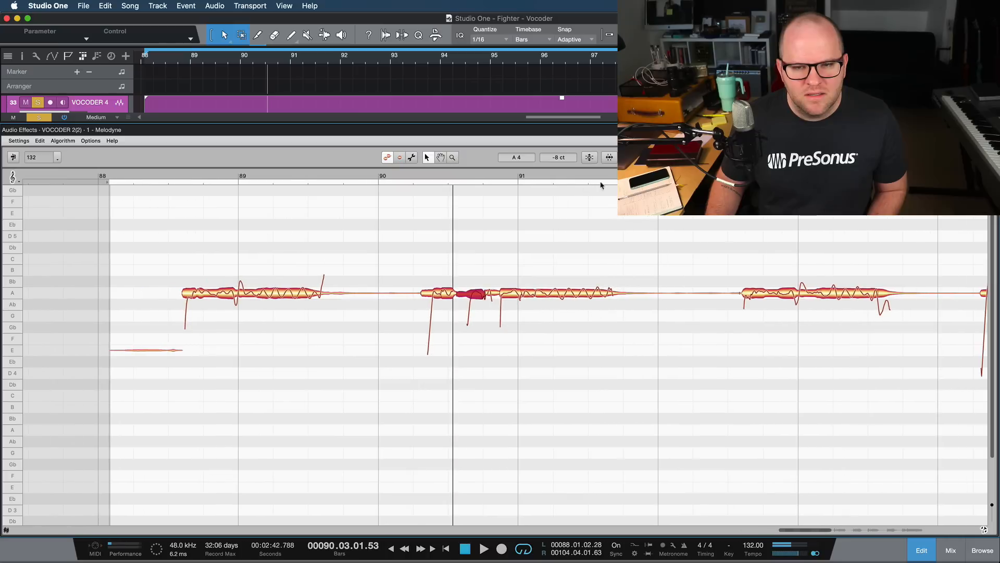
key(space)
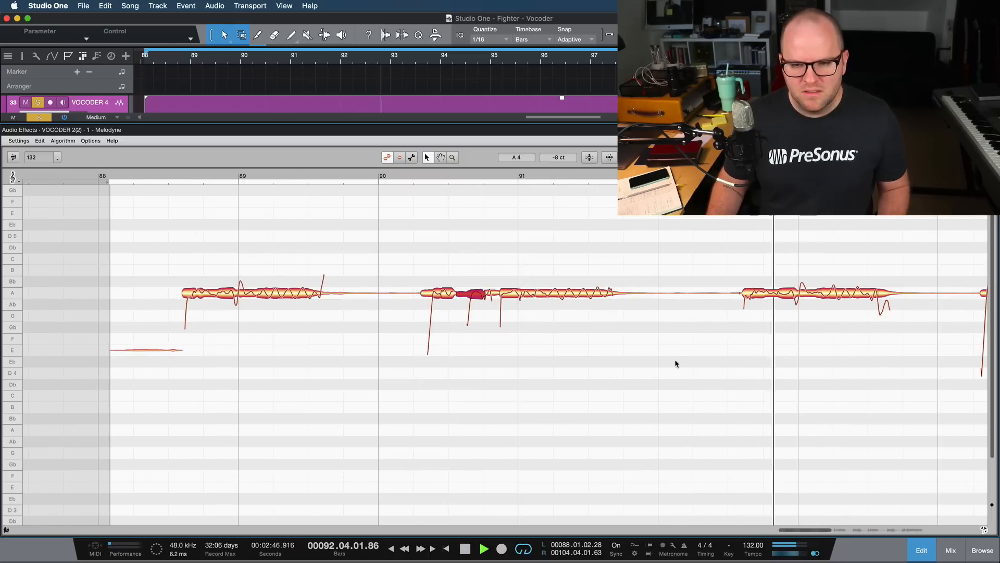
scroll(674, 361, down, 1)
scroll(674, 359, down, 3)
scroll(674, 360, right, 9)
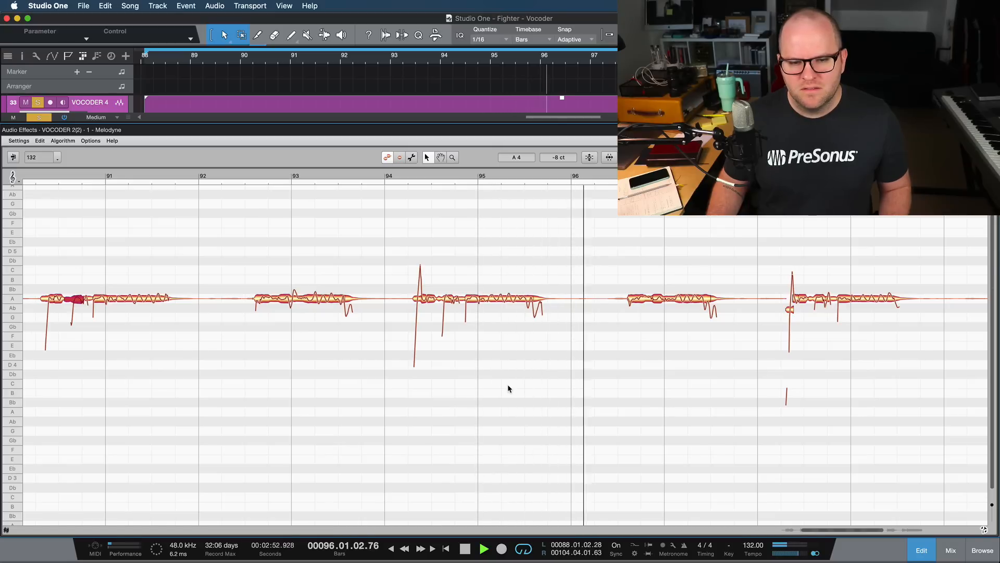
scroll(486, 272, down, 2)
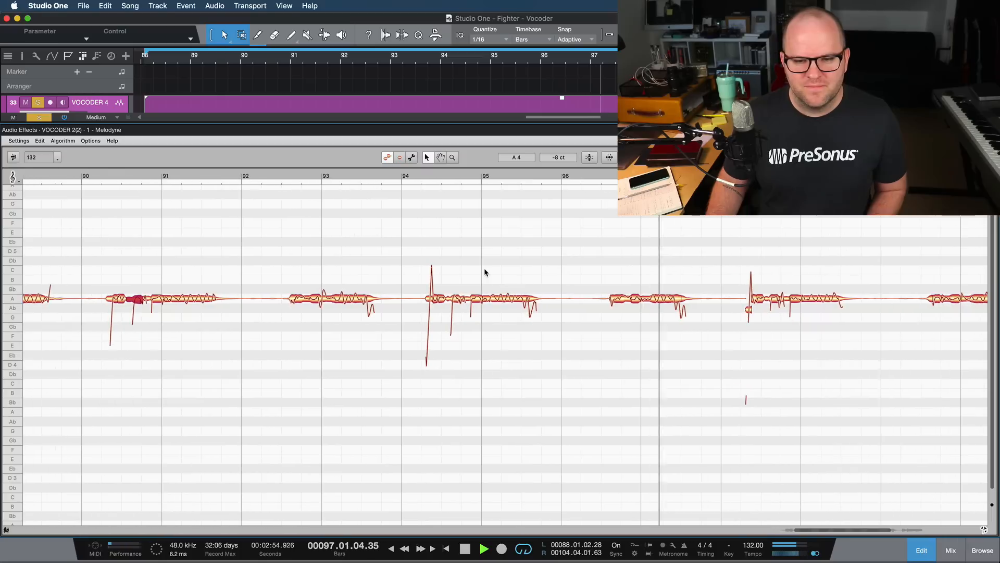
- Correct all notes with pitch center and pitch drift at 100%, including manually fine-tuned notes, and play the result through
key(super+a)
key(space)
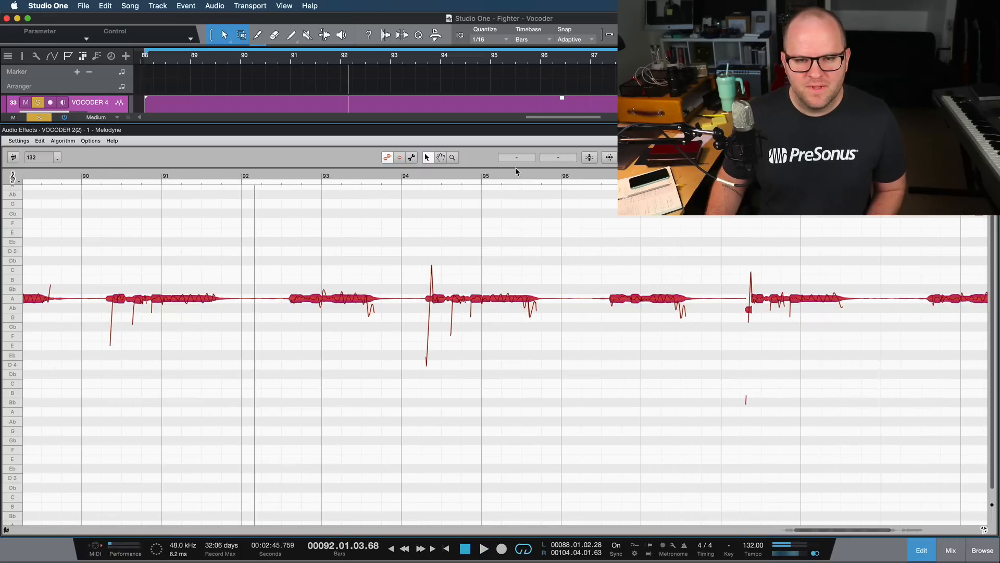
click(591, 158)
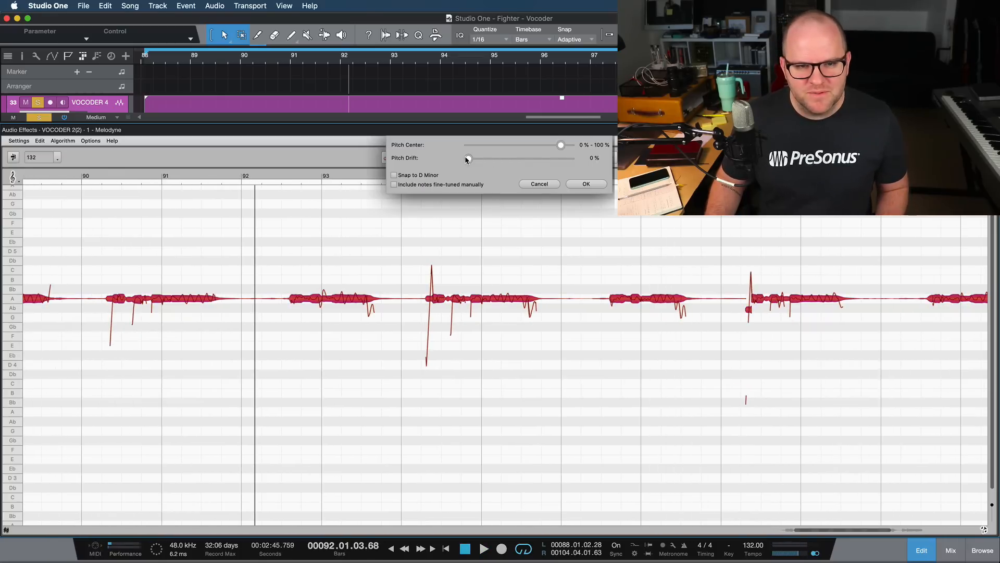
drag(468, 159, 561, 159)
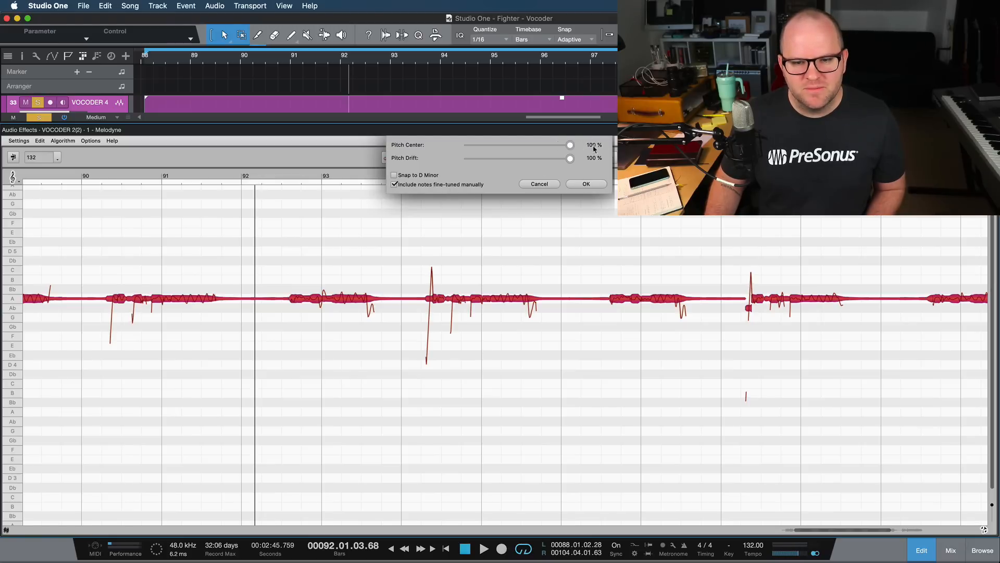
click(584, 184)
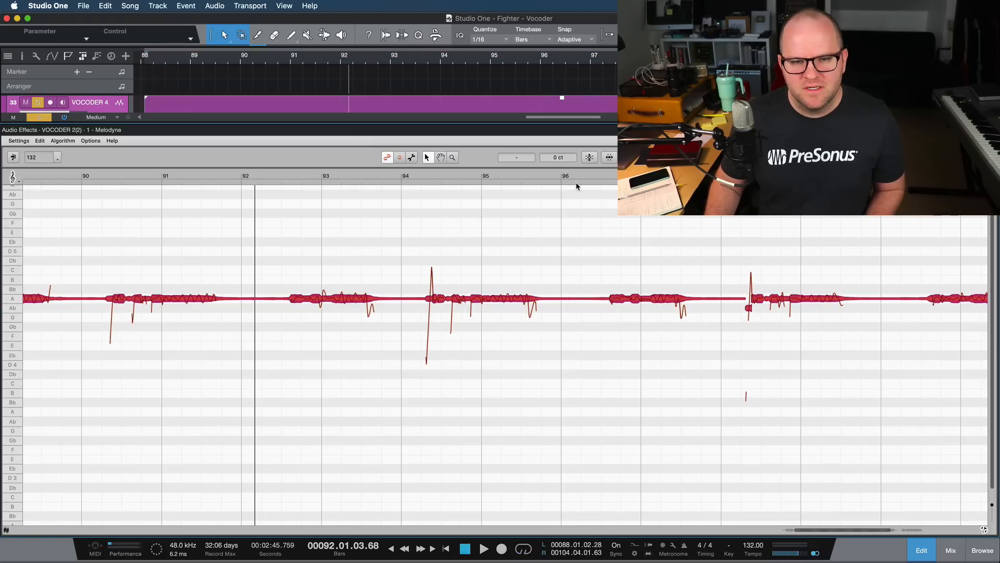
click(578, 179)
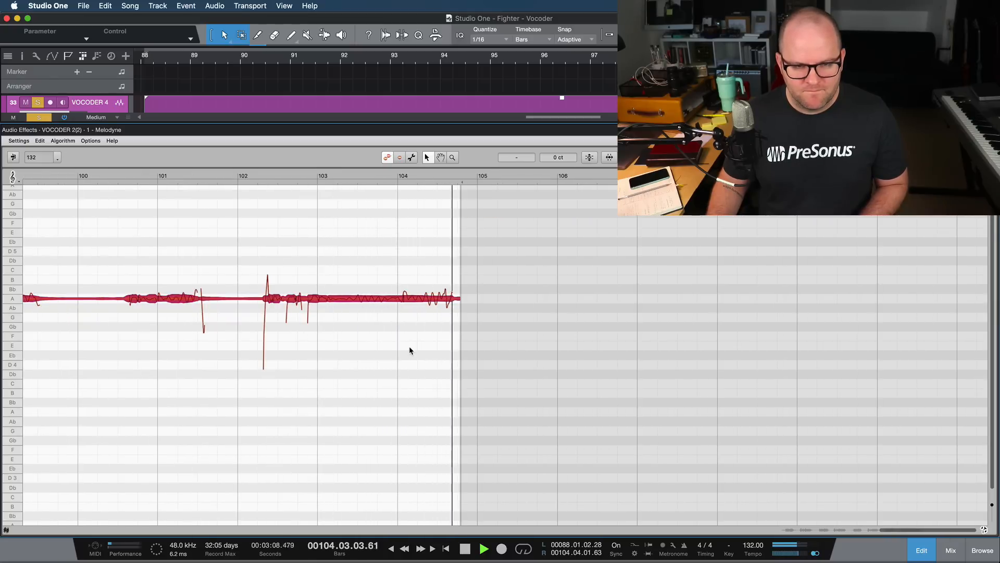
key(space)
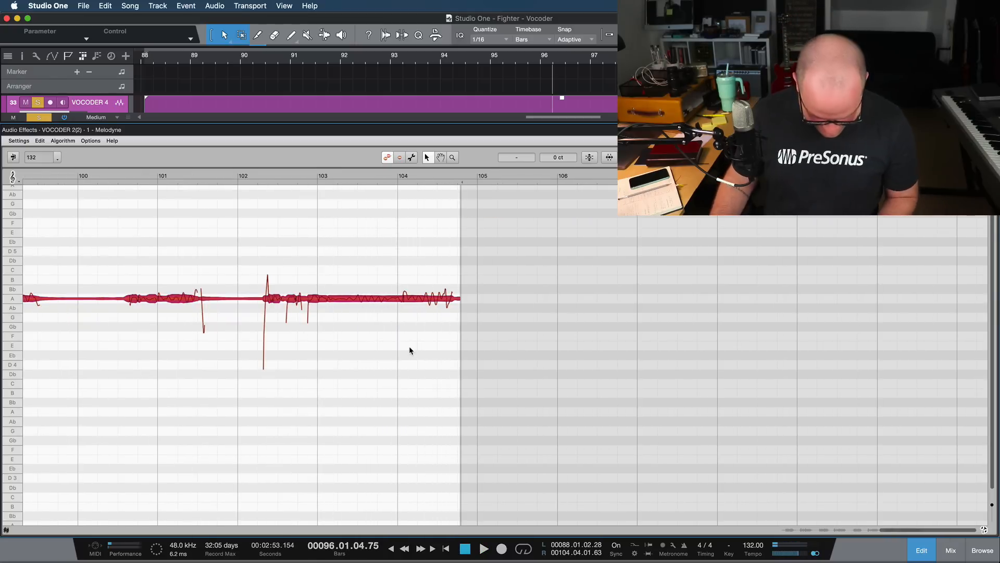
- Return to the arrangement, reduce the track heights and play the four vocoder tracks with the VOX from bar 88
key(F2)
scroll(454, 364, down, 6)
scroll(455, 365, up, 3)
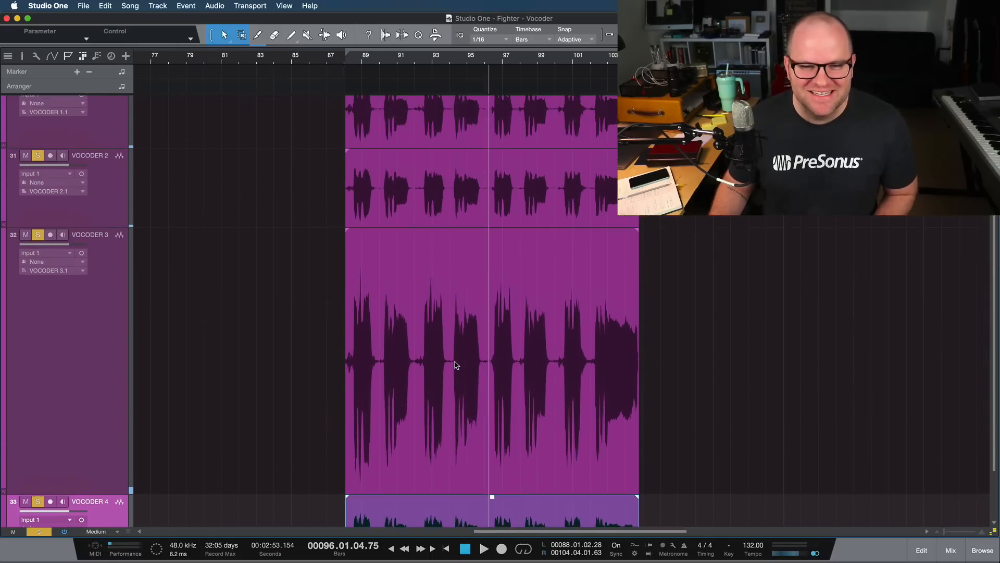
scroll(455, 364, down, 3)
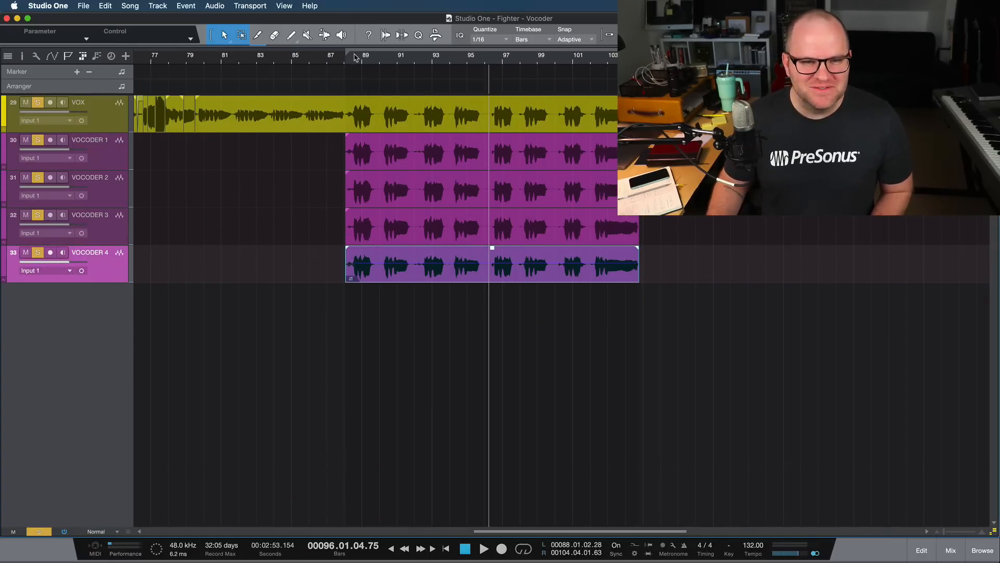
click(347, 59)
key(space)
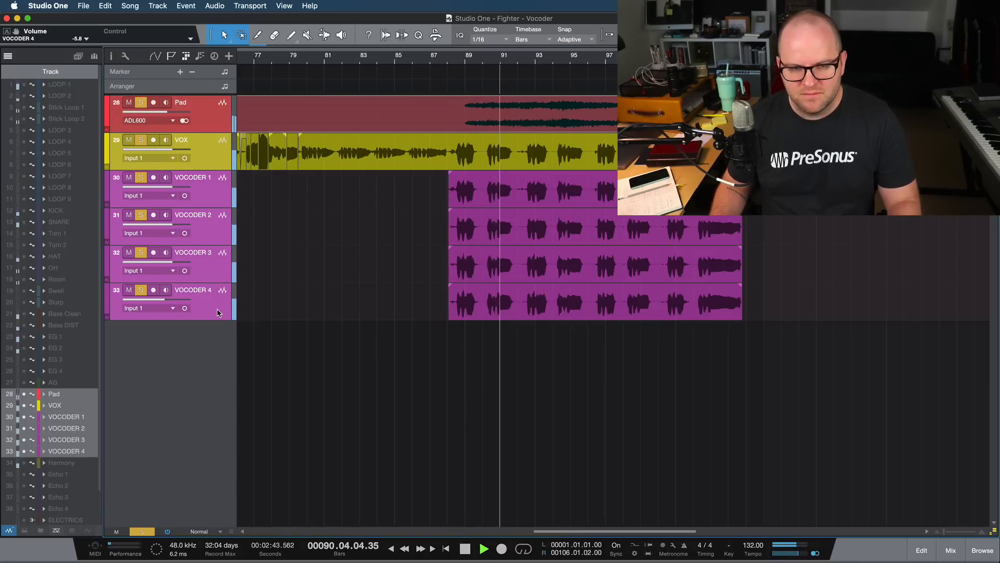
- Balance the VOCODER 2 level, lower VOCODER 3 to -3.9 dB, and set the loop range to the selected event
drag(173, 224, 174, 228)
drag(174, 267, 168, 266)
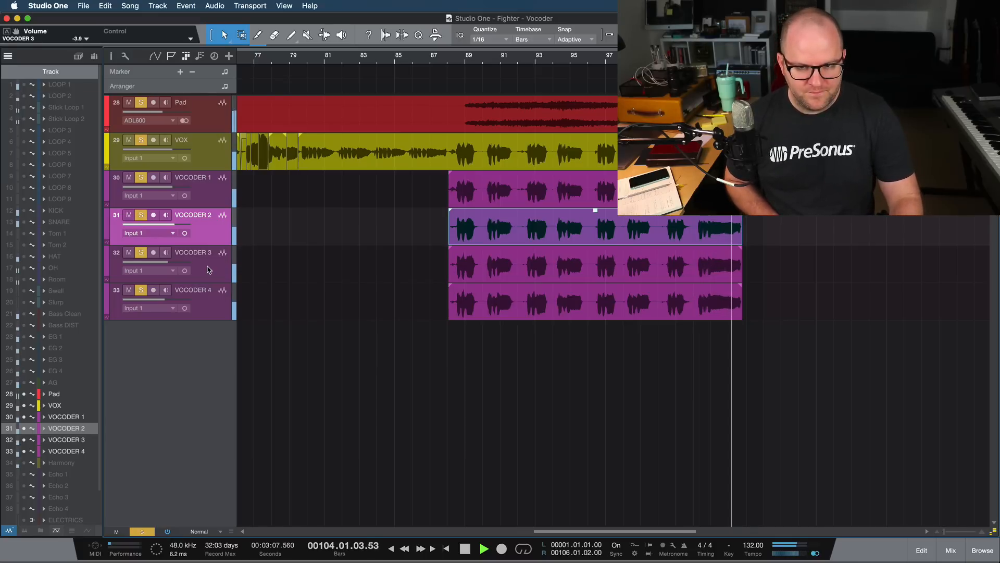
key(space)
key(p)
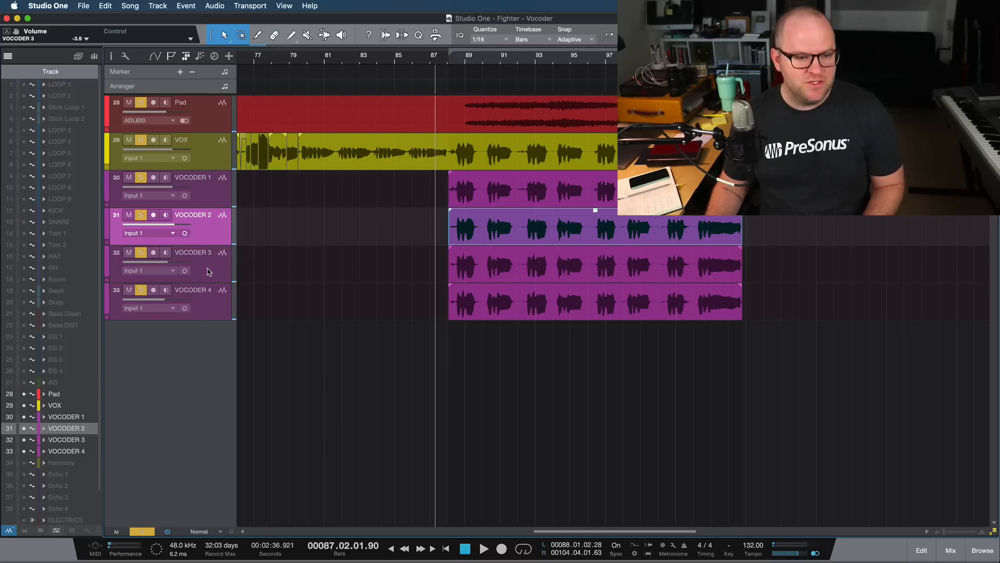
- Pan the VOCODER 3 track fully left and the VOCODER 4 track fully right
key(F4)
click(314, 271)
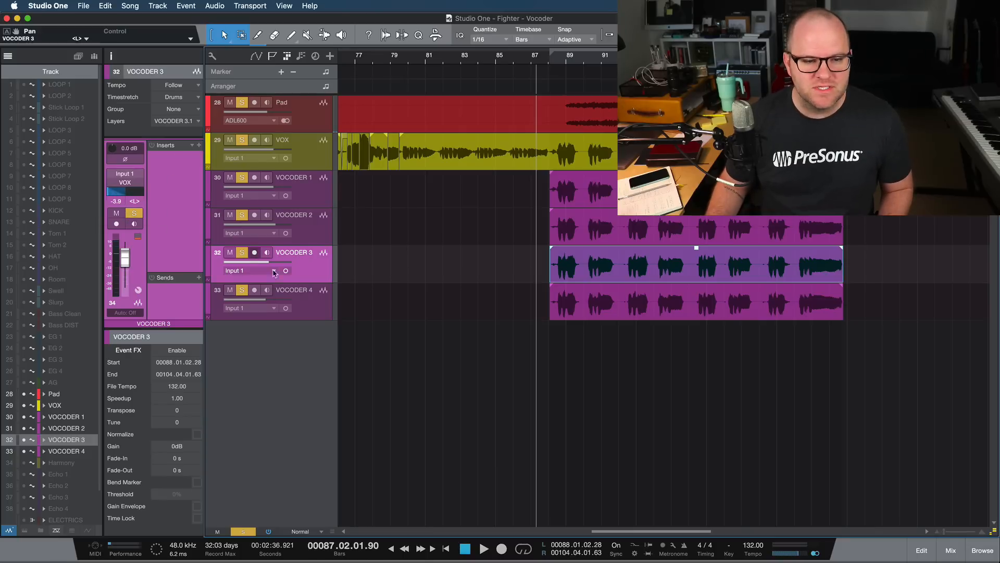
click(295, 299)
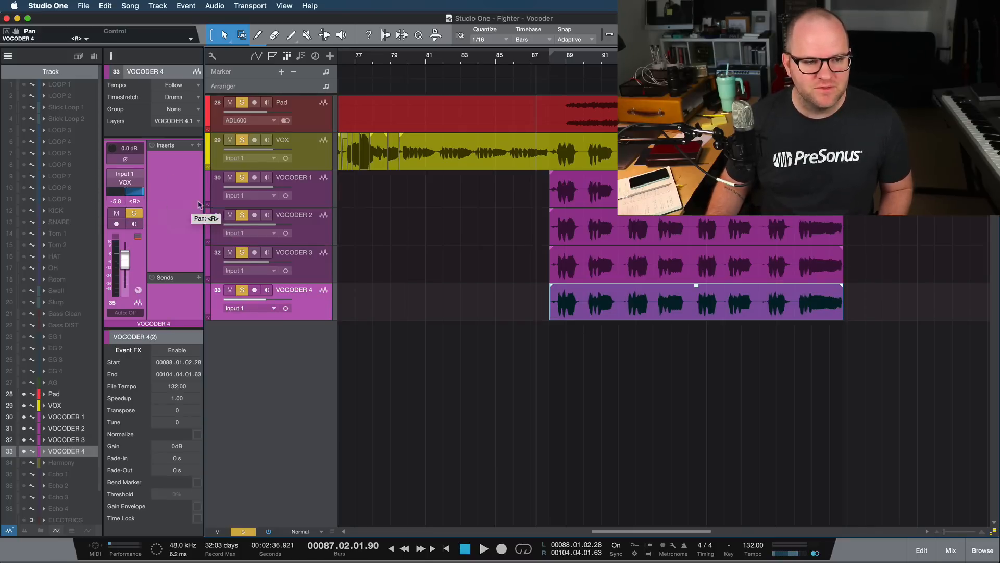
- Play the panned vocoder stack from bar 88 and select the VOCODER 1 event
click(555, 63)
key(space)
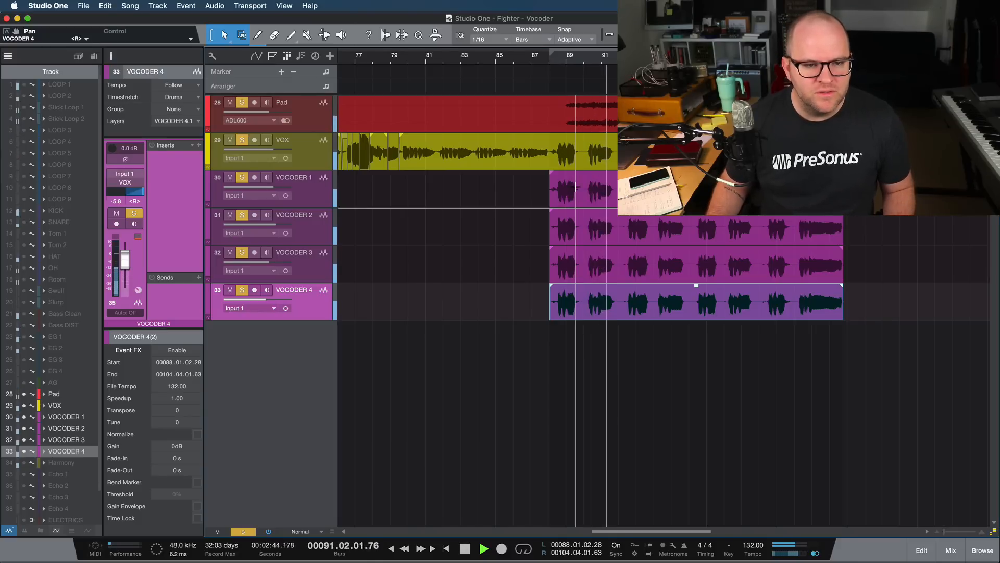
key(space)
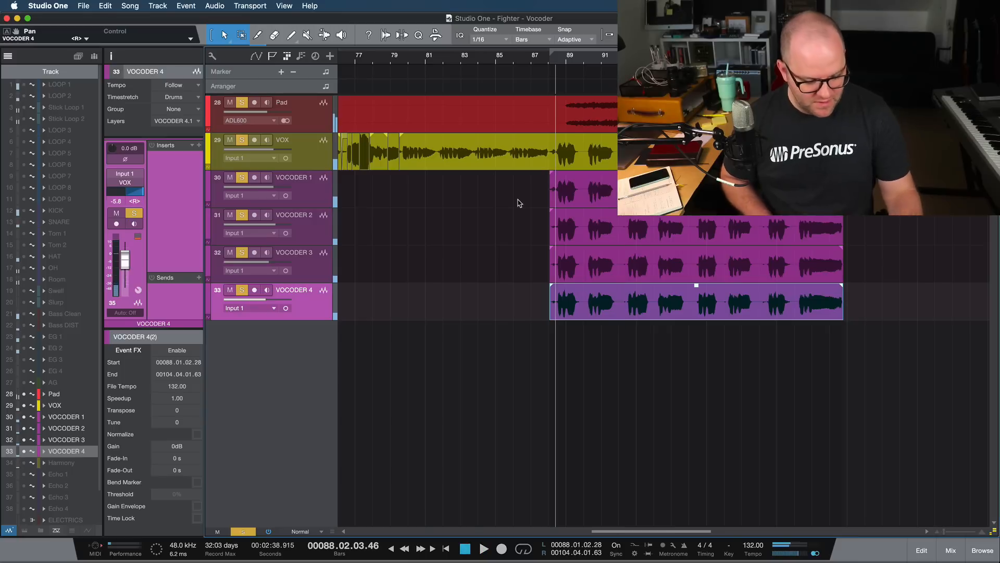
click(651, 190)
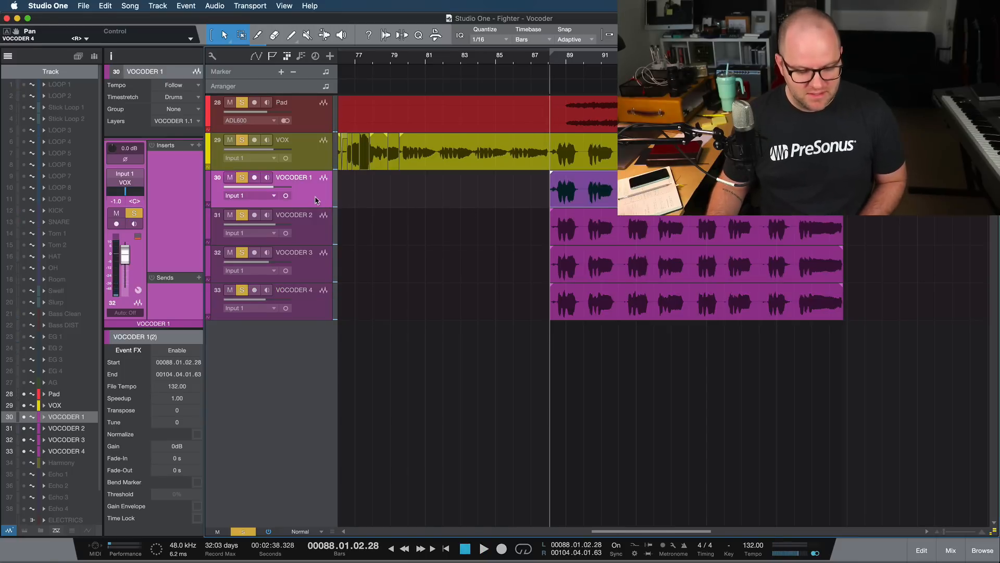
- Duplicate the VOCODER 1 track with its event and place the VOCODER 5 copy below VOCODER 4
key(shift+d)
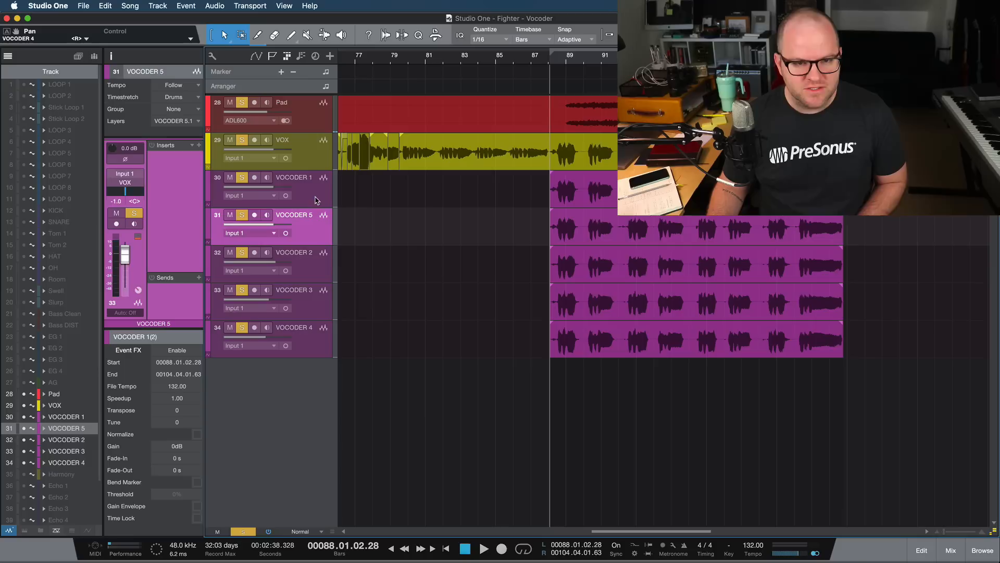
click(312, 335)
drag(313, 230, 315, 360)
click(563, 350)
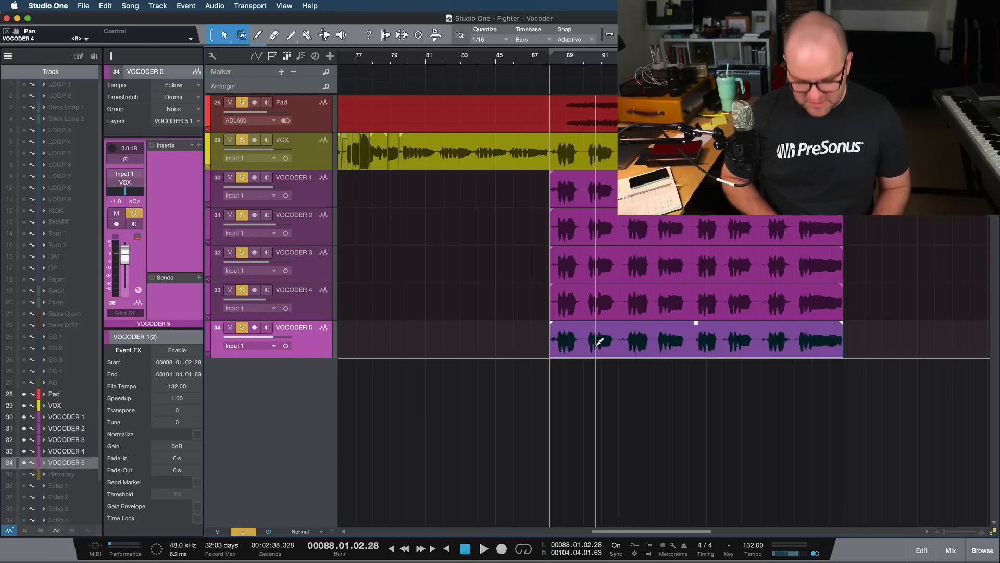
- Edit the VOCODER 5 event in Melodyne and transpose all of its notes down one octave
key(super+m)
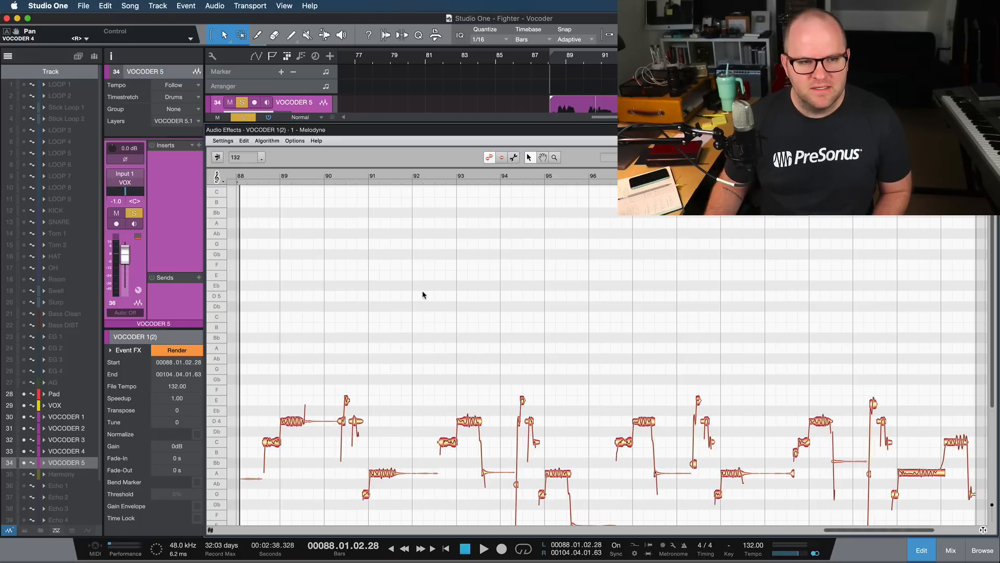
scroll(397, 305, down, 5)
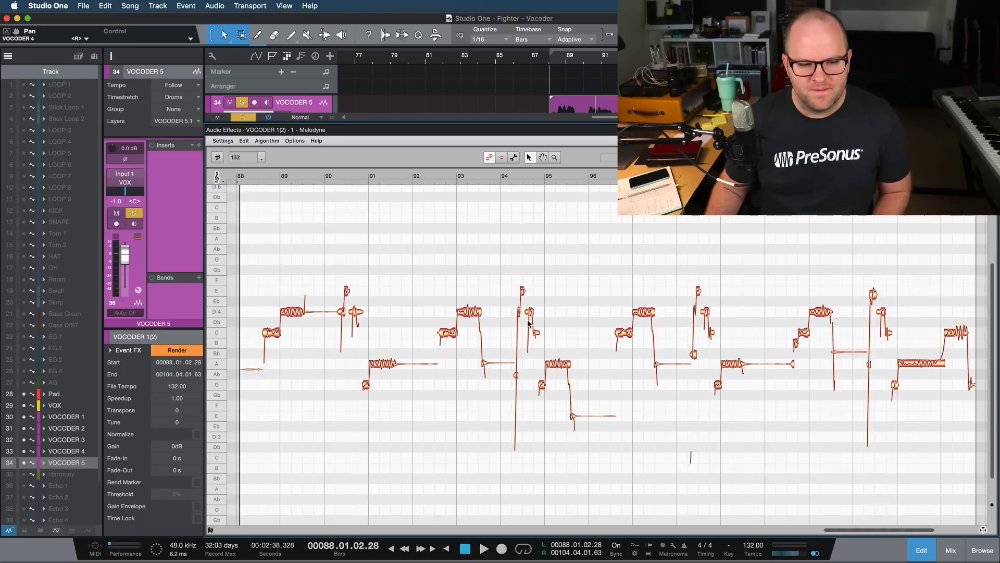
scroll(310, 258, down, 1)
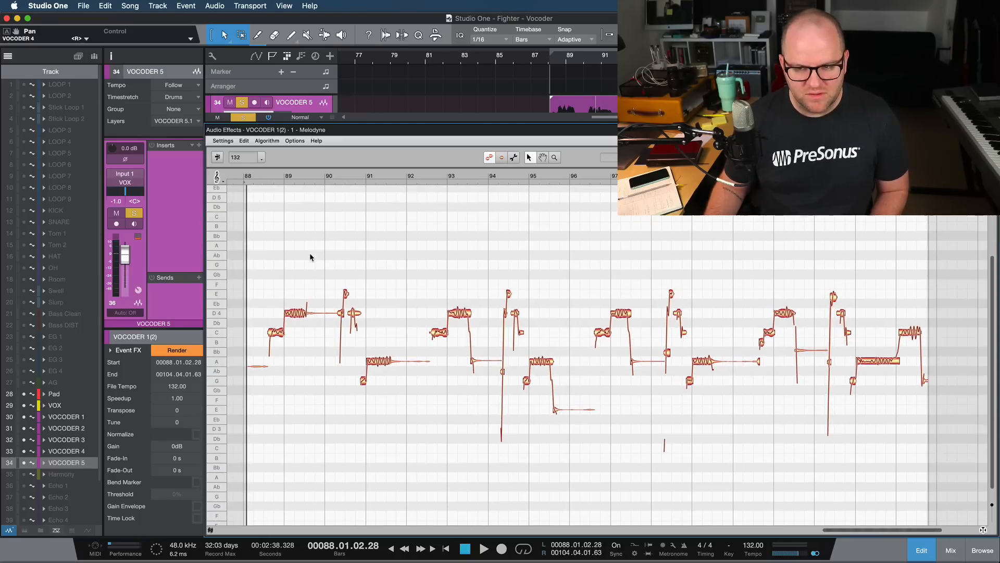
key(super+a)
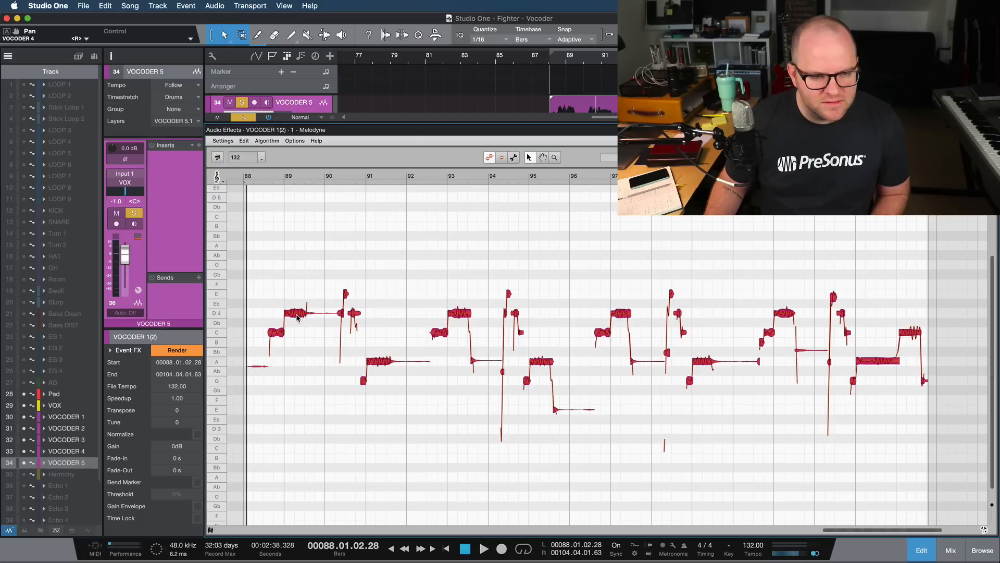
drag(297, 317, 296, 435)
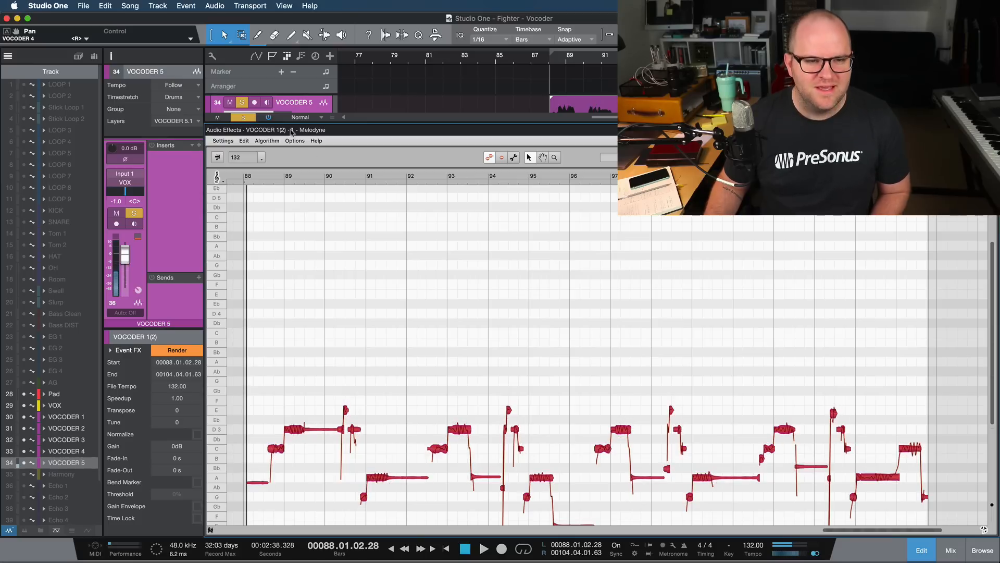
- Play from bar 88 and audition the octave-down VOCODER 5 layer within the stack, on its own and in the full mix
key(space)
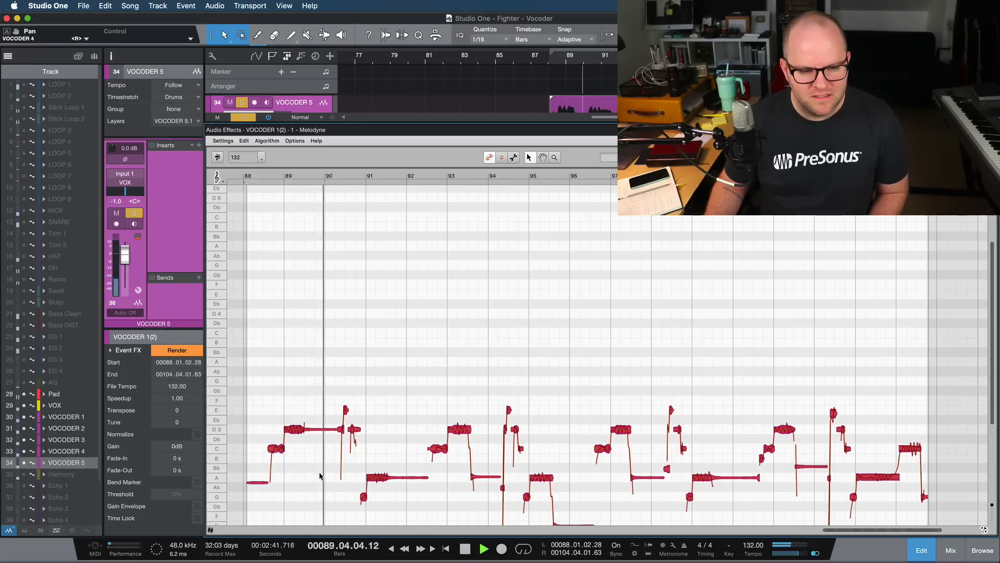
scroll(342, 449, down, 1)
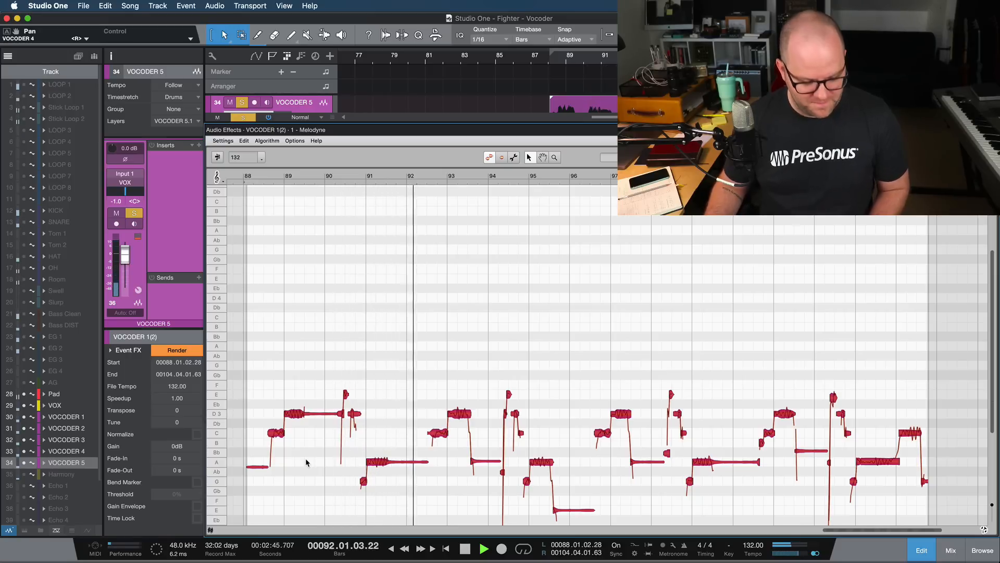
key(F3)
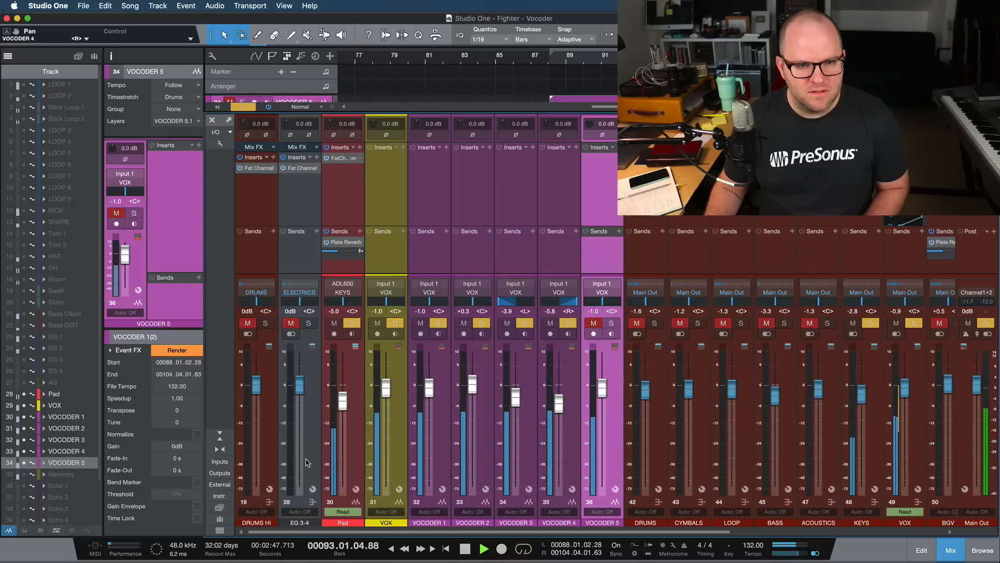
key(F3)
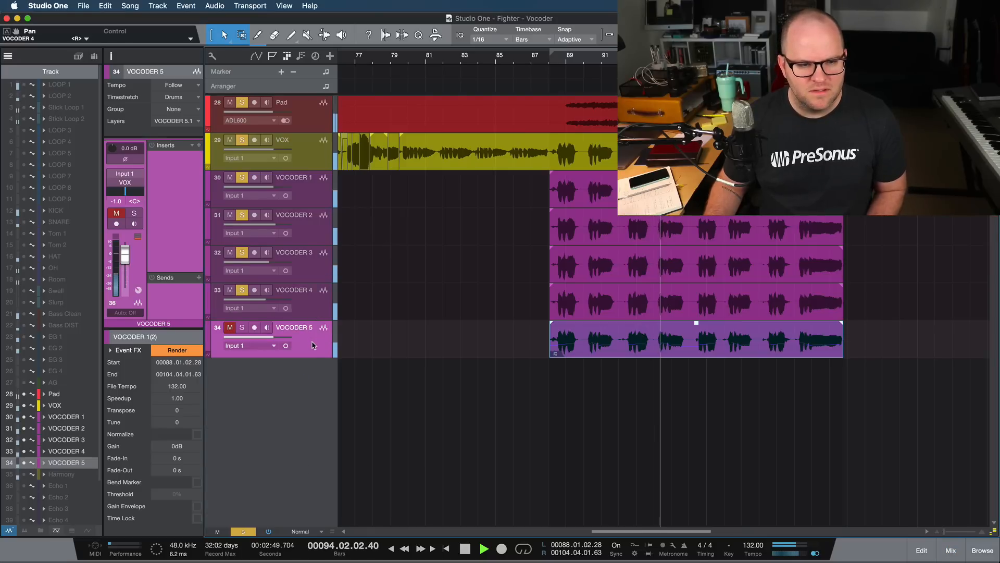
key(s)
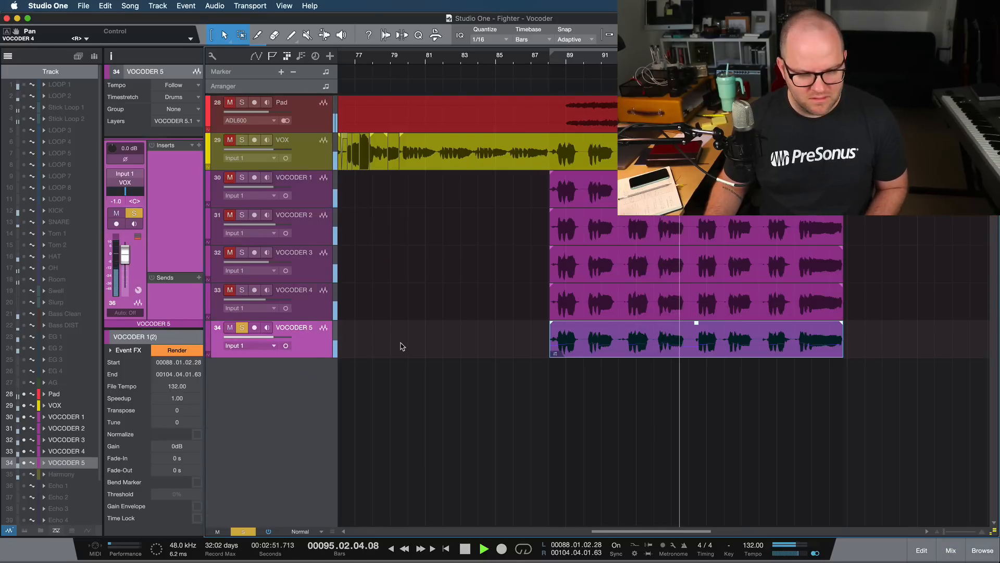
key(s)
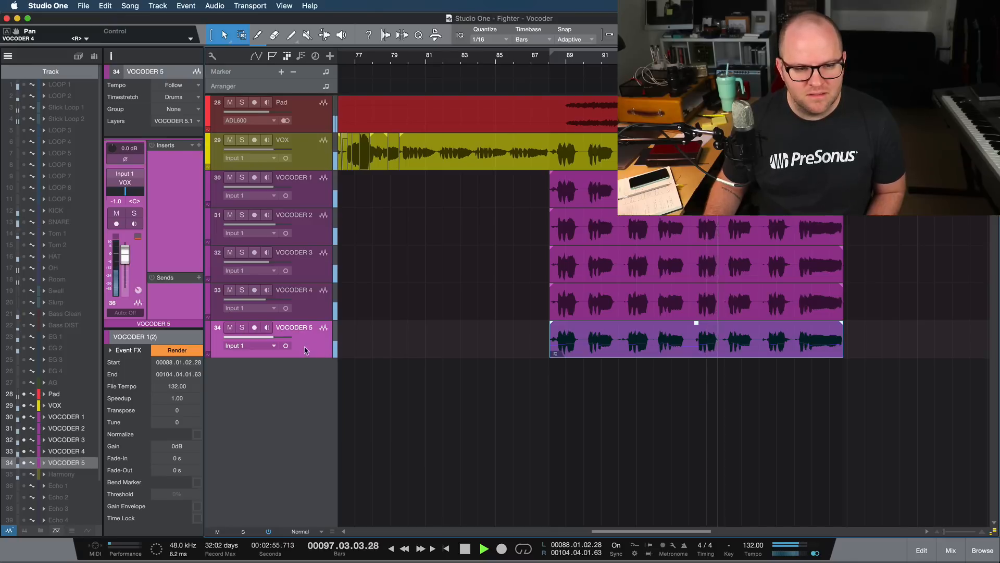
- Raise the VOCODER 5 volume to +7.1 dB and solo all five vocoder tracks together
drag(275, 341, 288, 341)
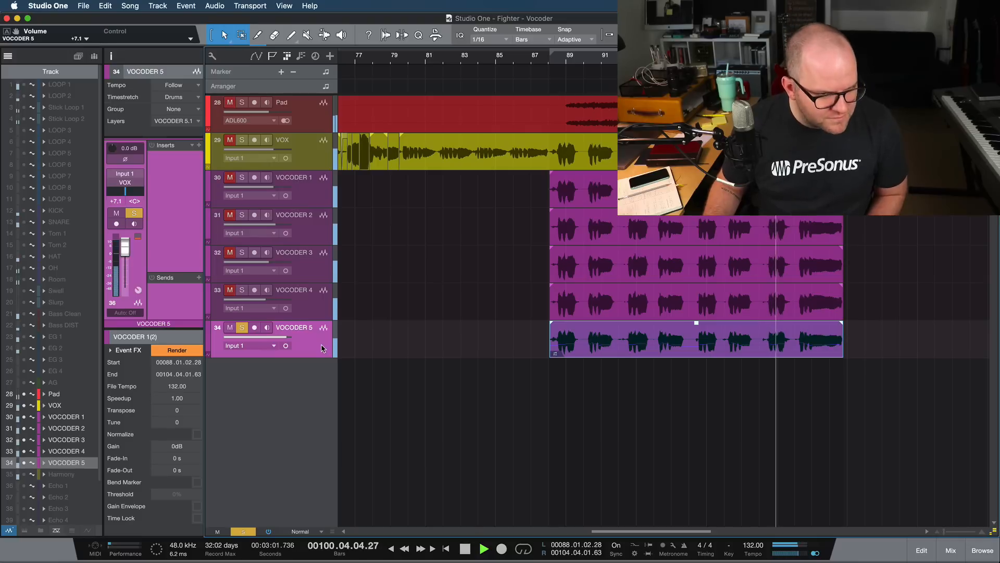
shift+click(325, 200)
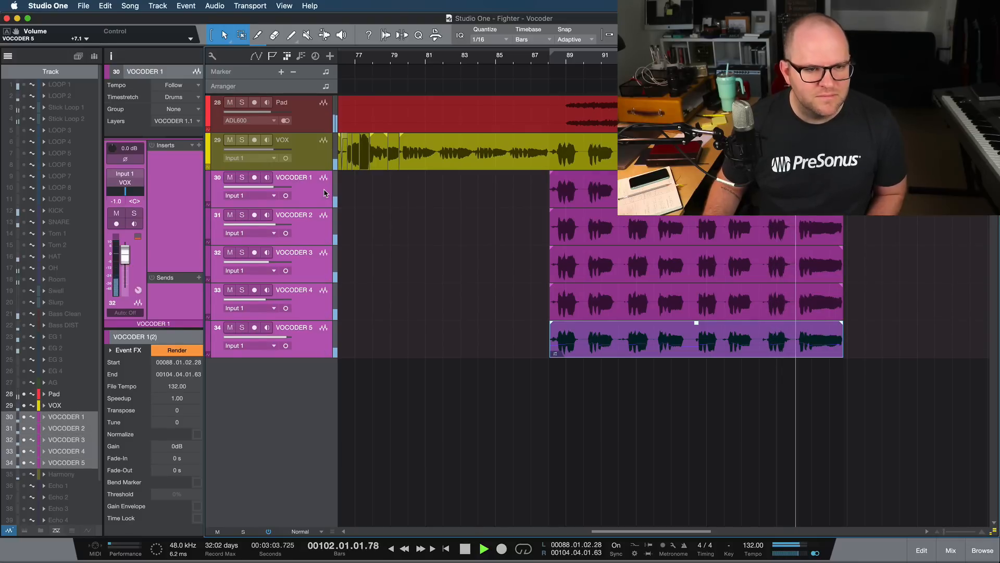
key(s)
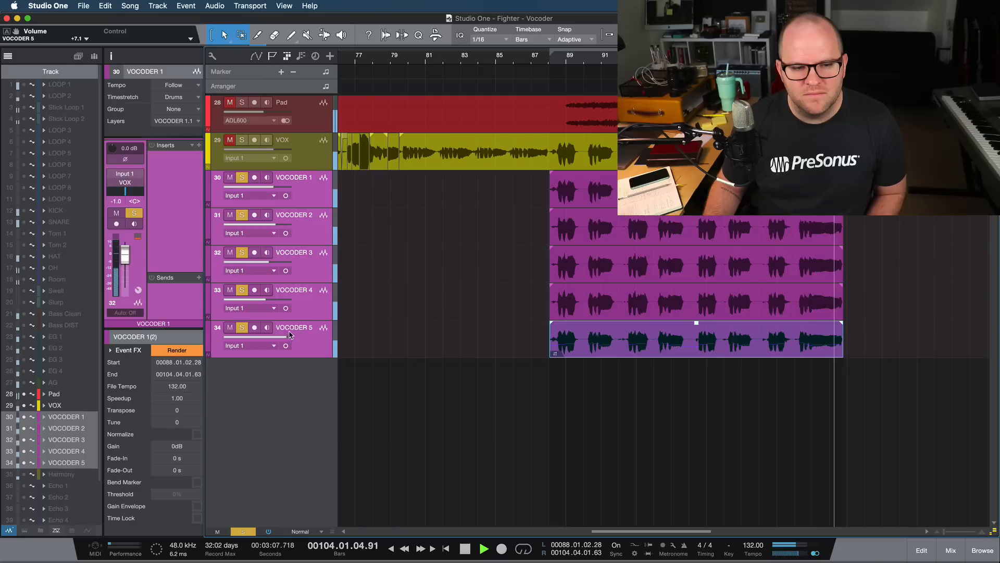
- Lower the five vocoder track volumes together, bringing VOCODER 5 to +5.9 dB, and select only the VOCODER 5 track
drag(287, 337, 282, 337)
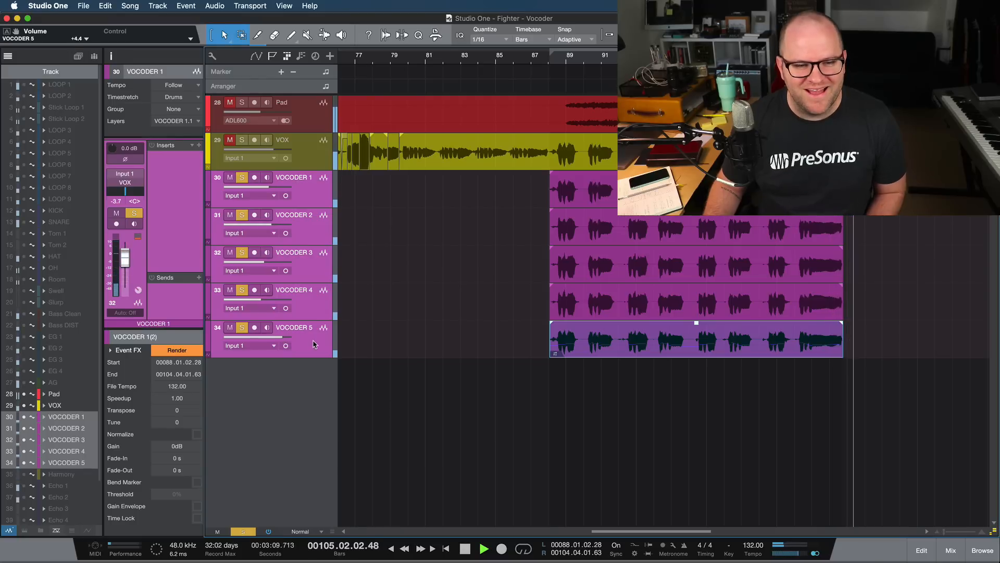
drag(282, 341, 290, 342)
click(305, 349)
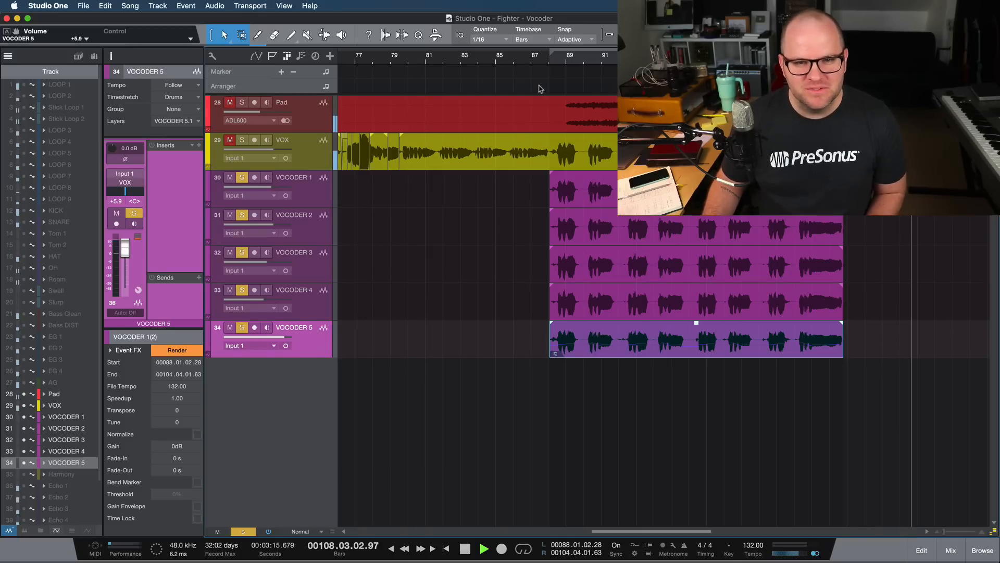
- Play the five-track vocoder stack from bar 88, select the VOCODER 4 event and stop playback
click(551, 61)
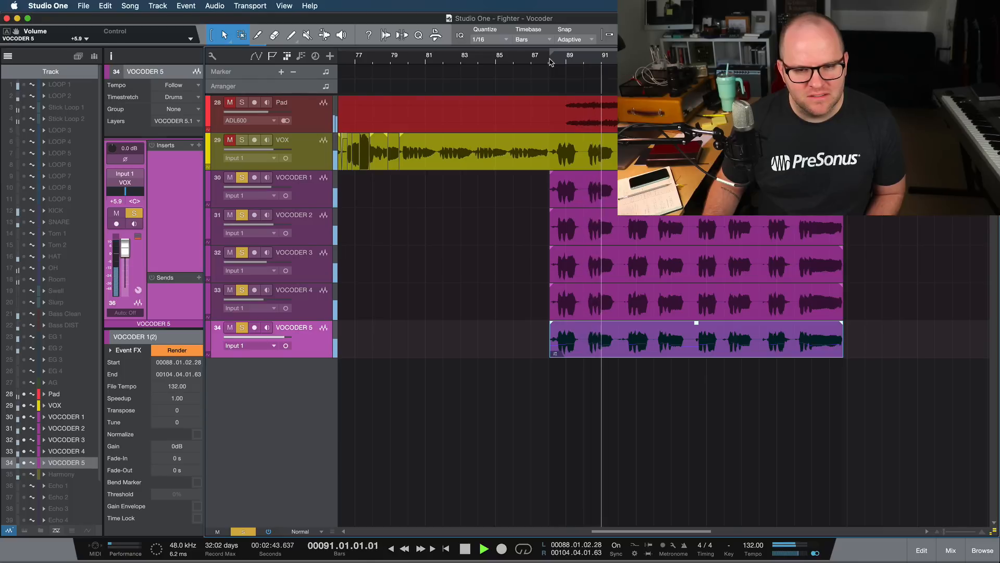
click(597, 310)
key(space)
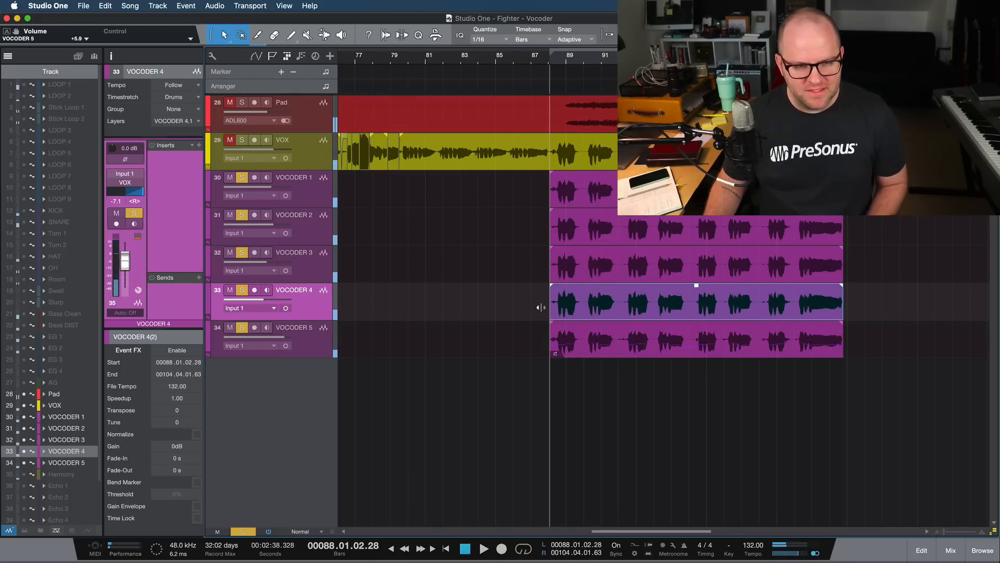
- Duplicate the VOCODER 4 track with its event and place the VOCODER 6 copy below VOCODER 5
key(super+d)
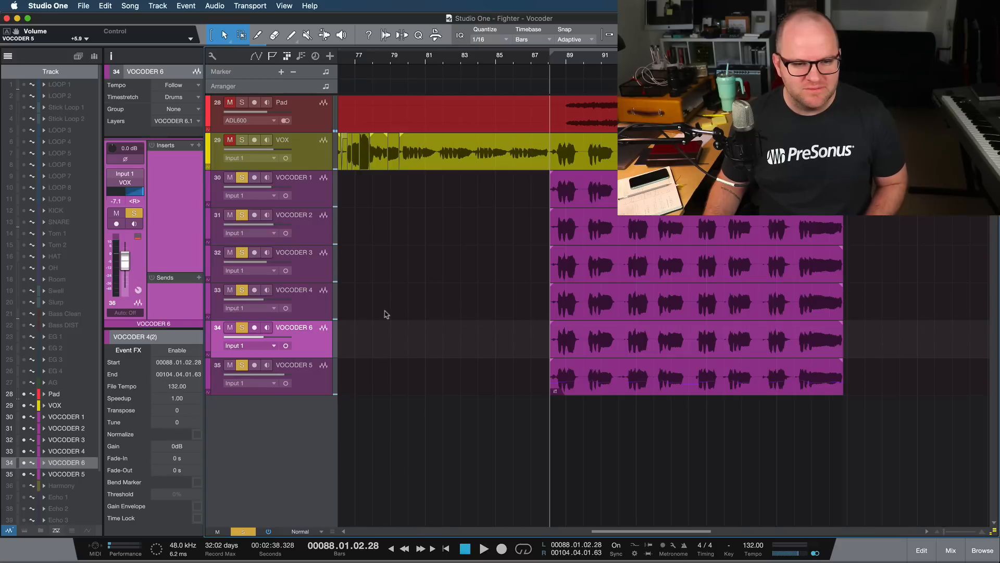
drag(305, 396, 306, 397)
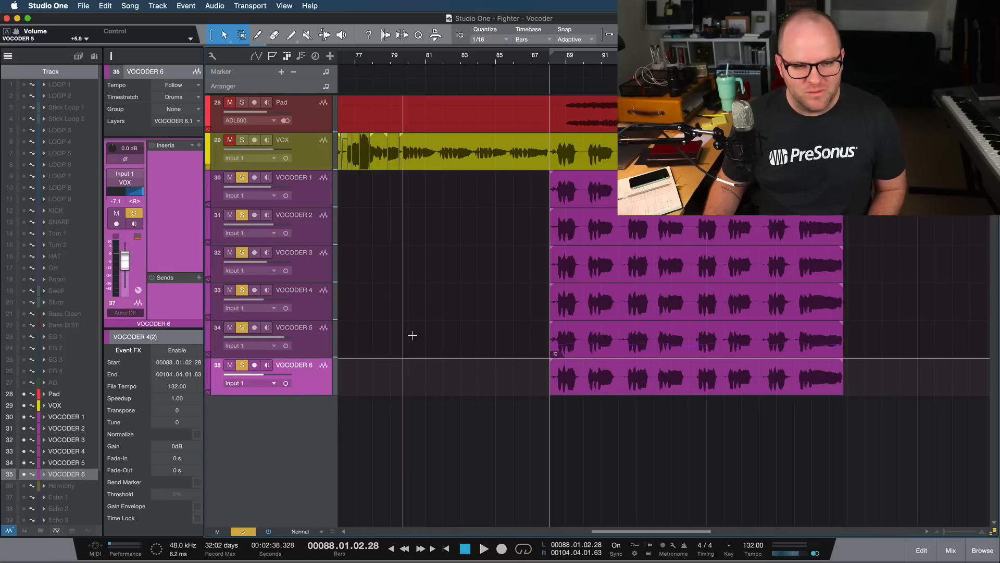
click(575, 341)
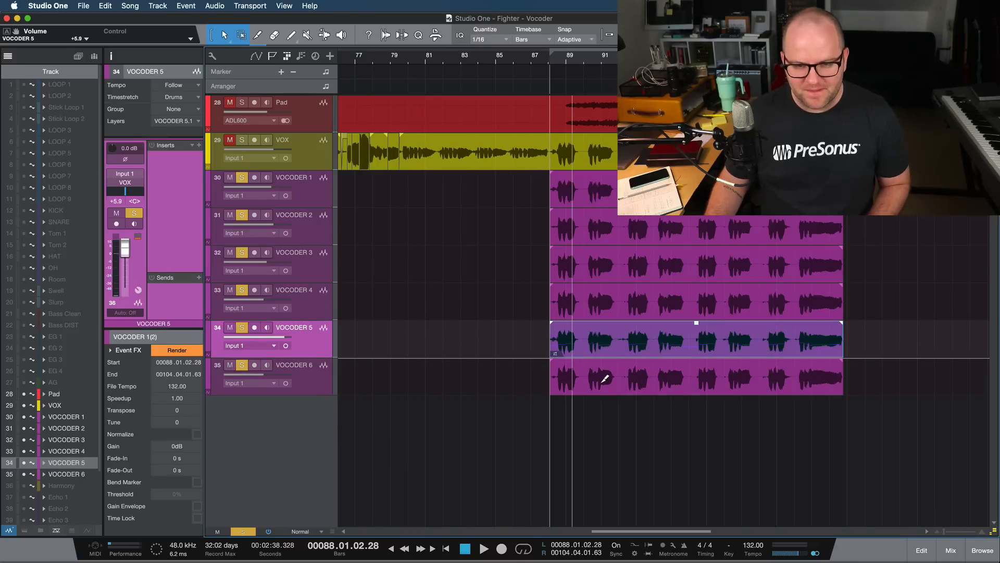
- Edit the VOCODER 6 event in Melodyne and move all of its notes down an octave, from A4 to A3
double_click(604, 380)
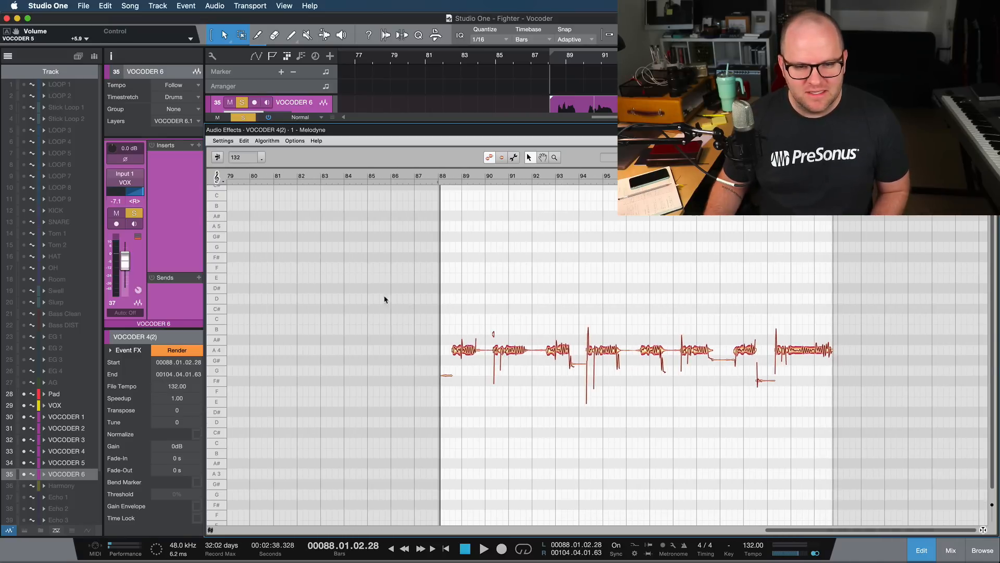
drag(396, 288, 984, 435)
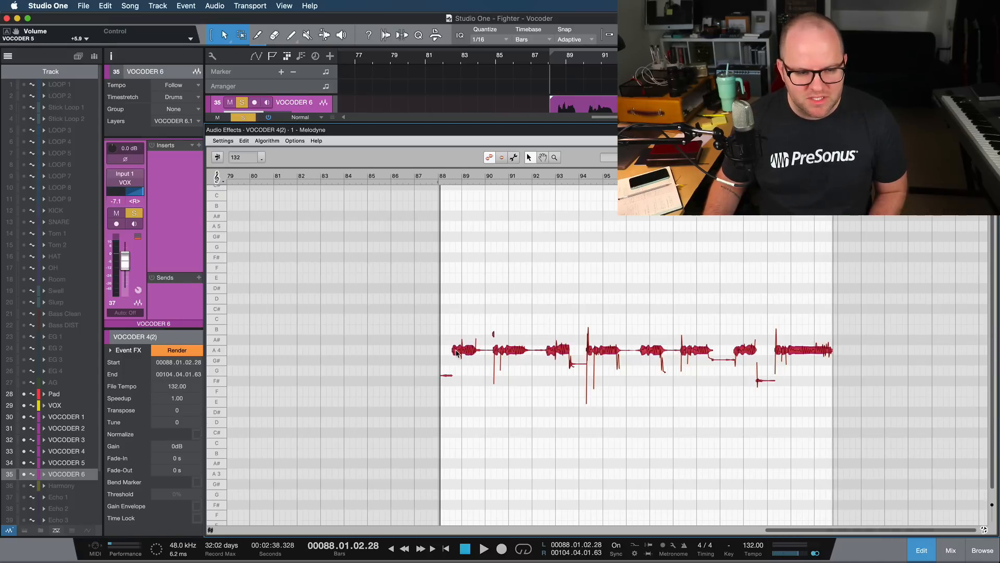
drag(456, 353, 459, 473)
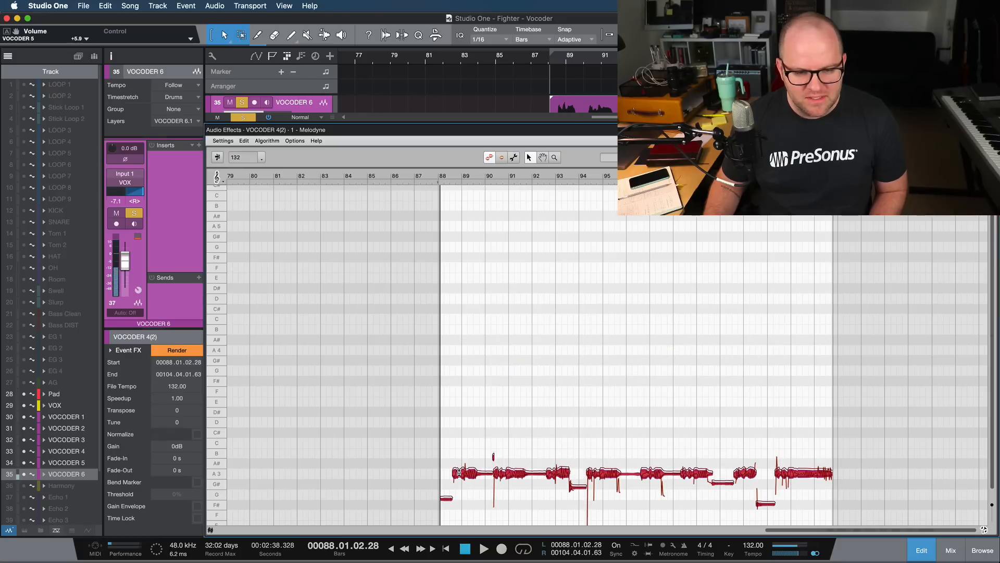
- Centre the VOCODER 6 pan in the mixer and set its volume to -1.4 dB while playing the full mix
key(F3)
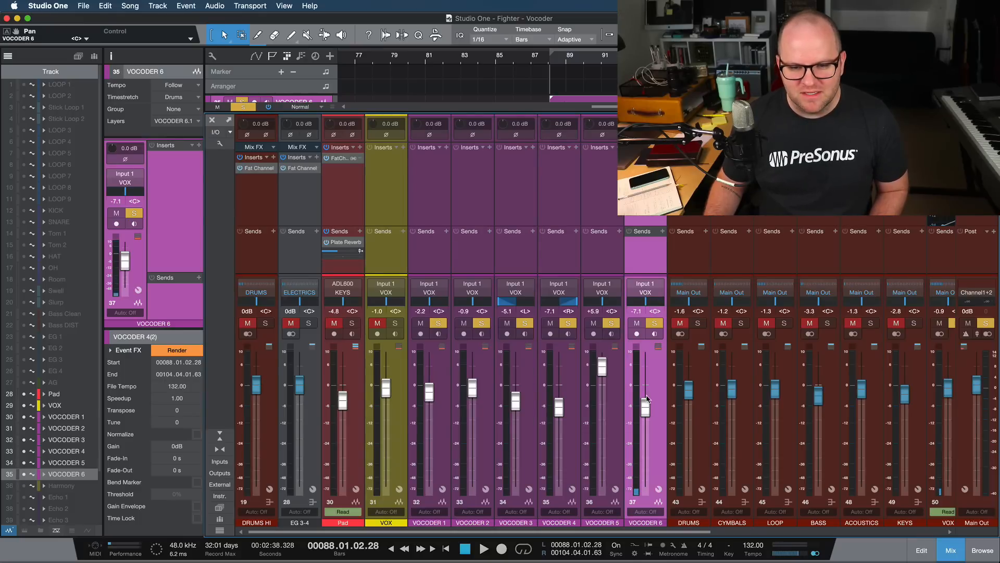
alt+click(646, 399)
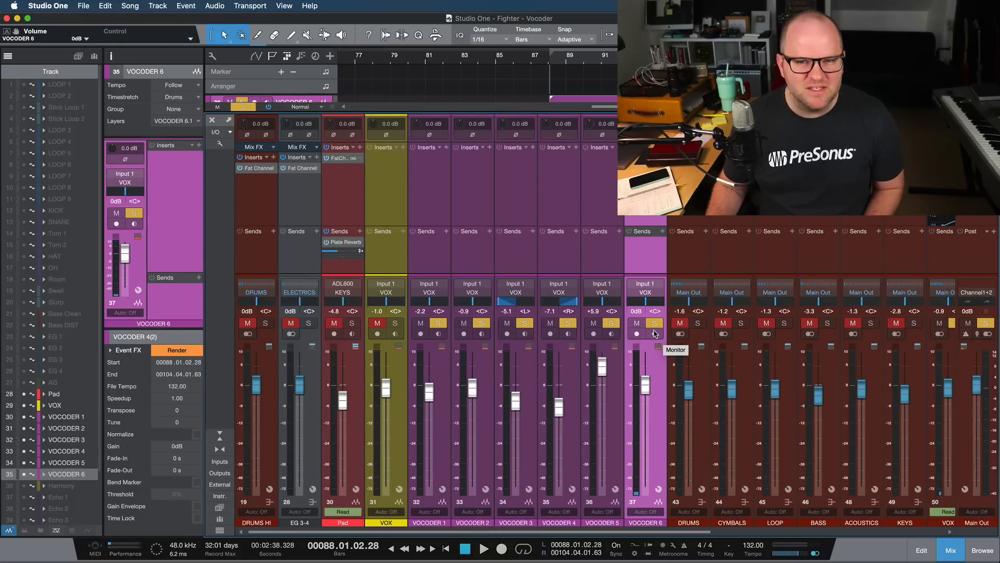
key(space)
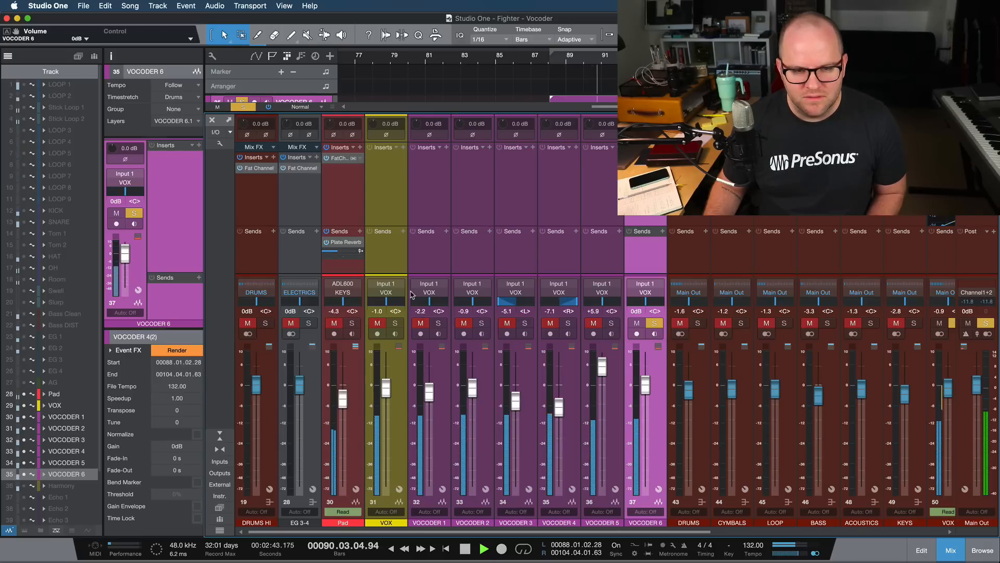
key(s)
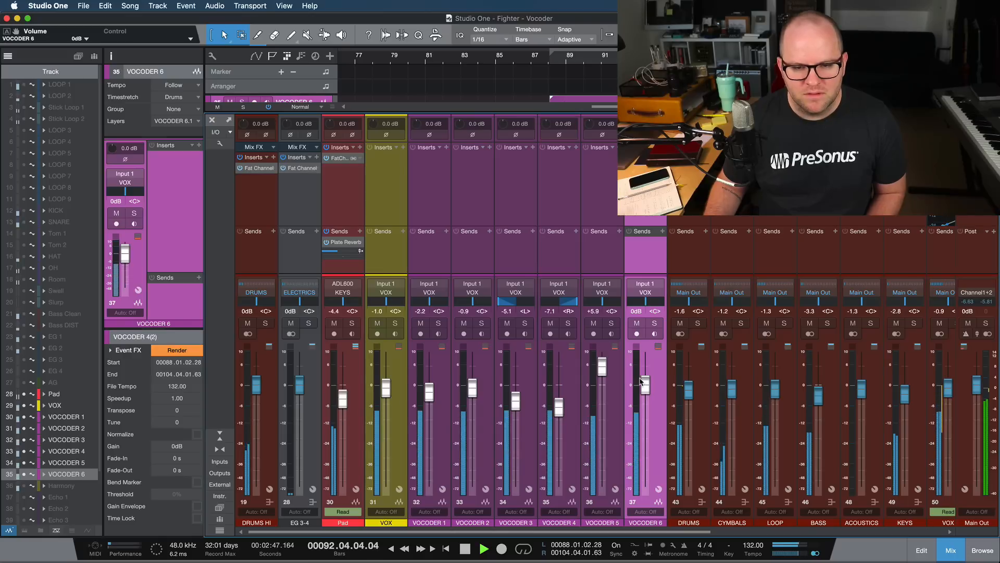
drag(641, 382, 641, 386)
- Solo all six vocoder tracks and lower their faders together, bringing VOCODER 5 to +5.7 dB
shift+click(436, 270)
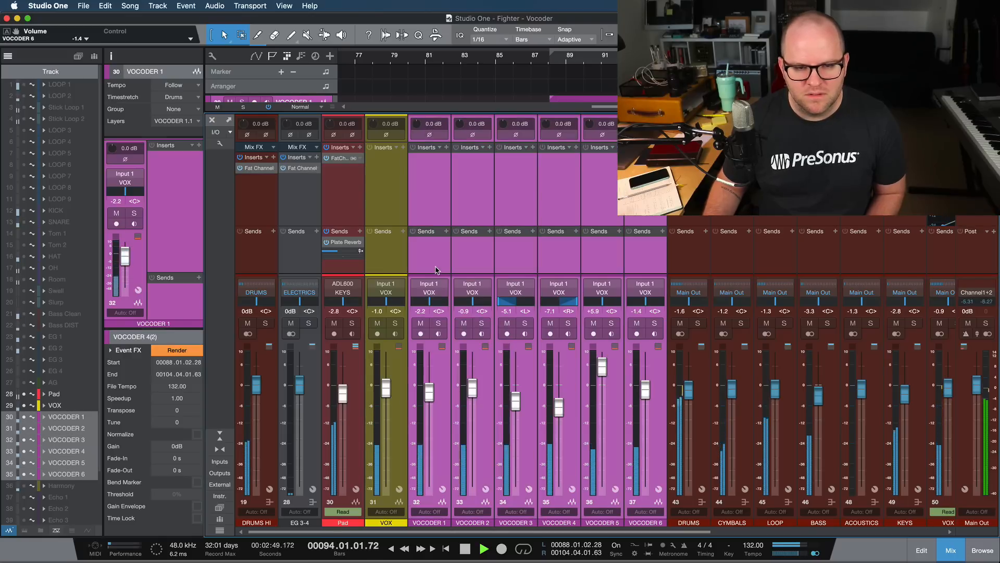
key(s)
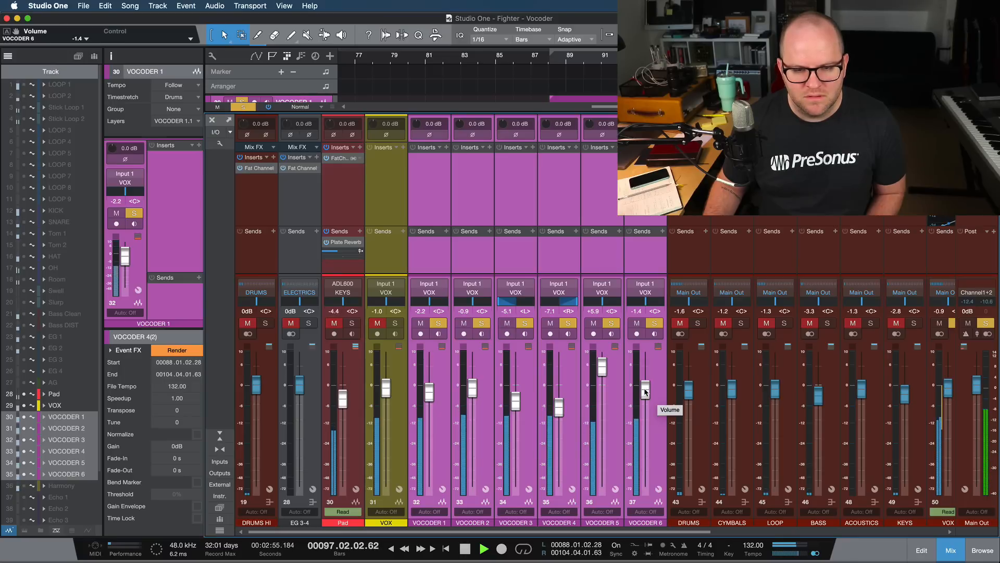
drag(603, 371, 604, 375)
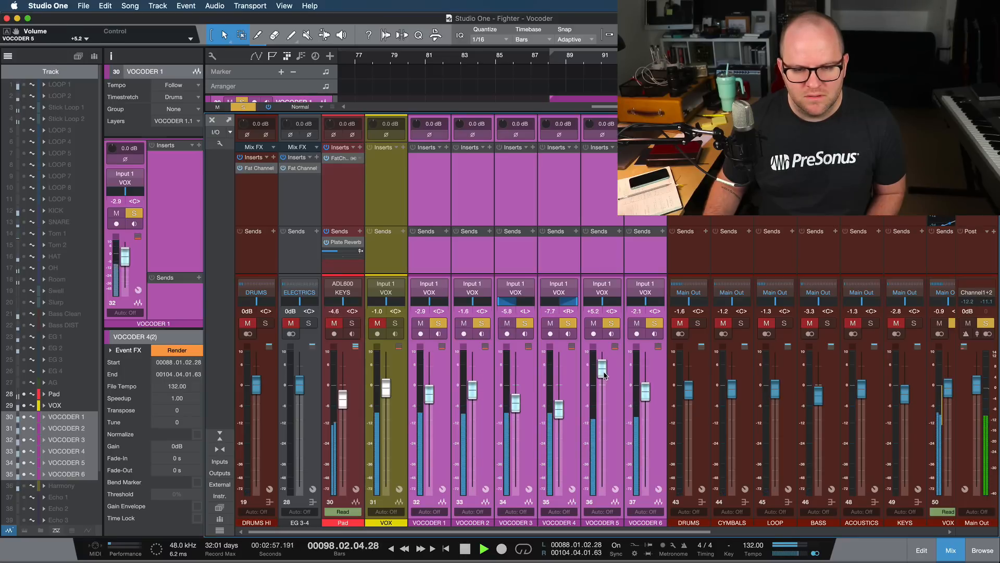
- Release the group selection, then raise VOCODER 2 to -0.1 dB and VOCODER 4 to -5.7 dB
click(606, 265)
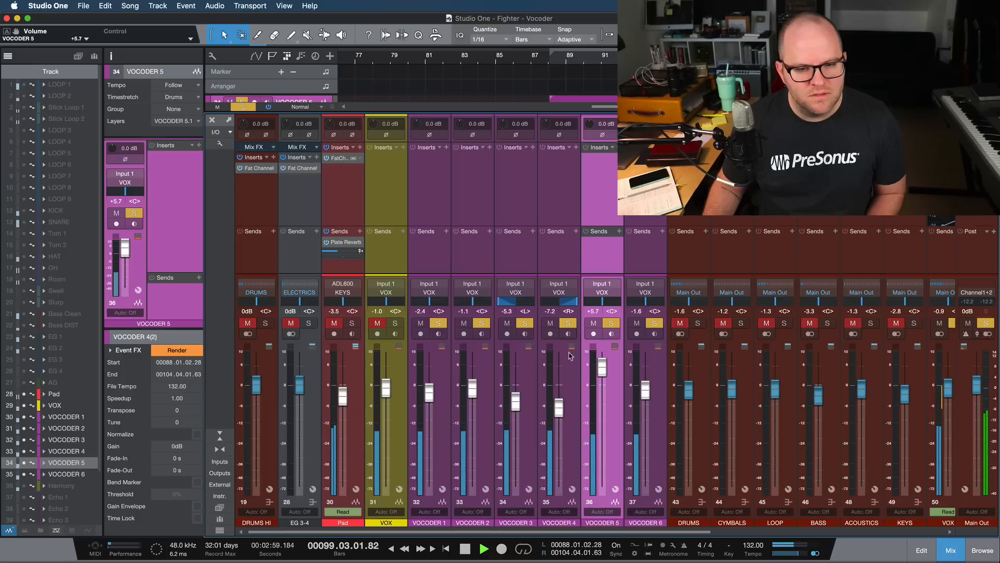
drag(473, 391, 470, 386)
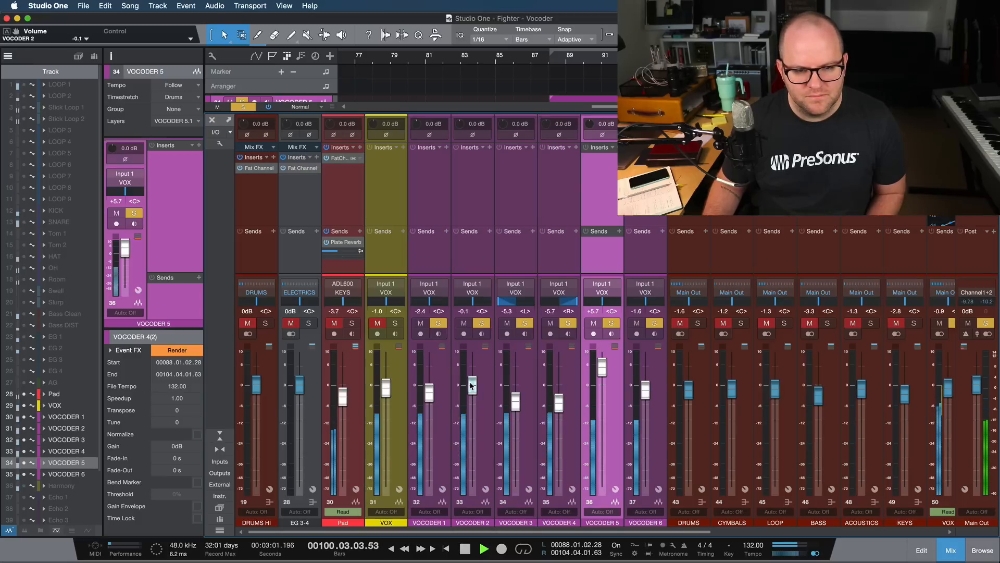